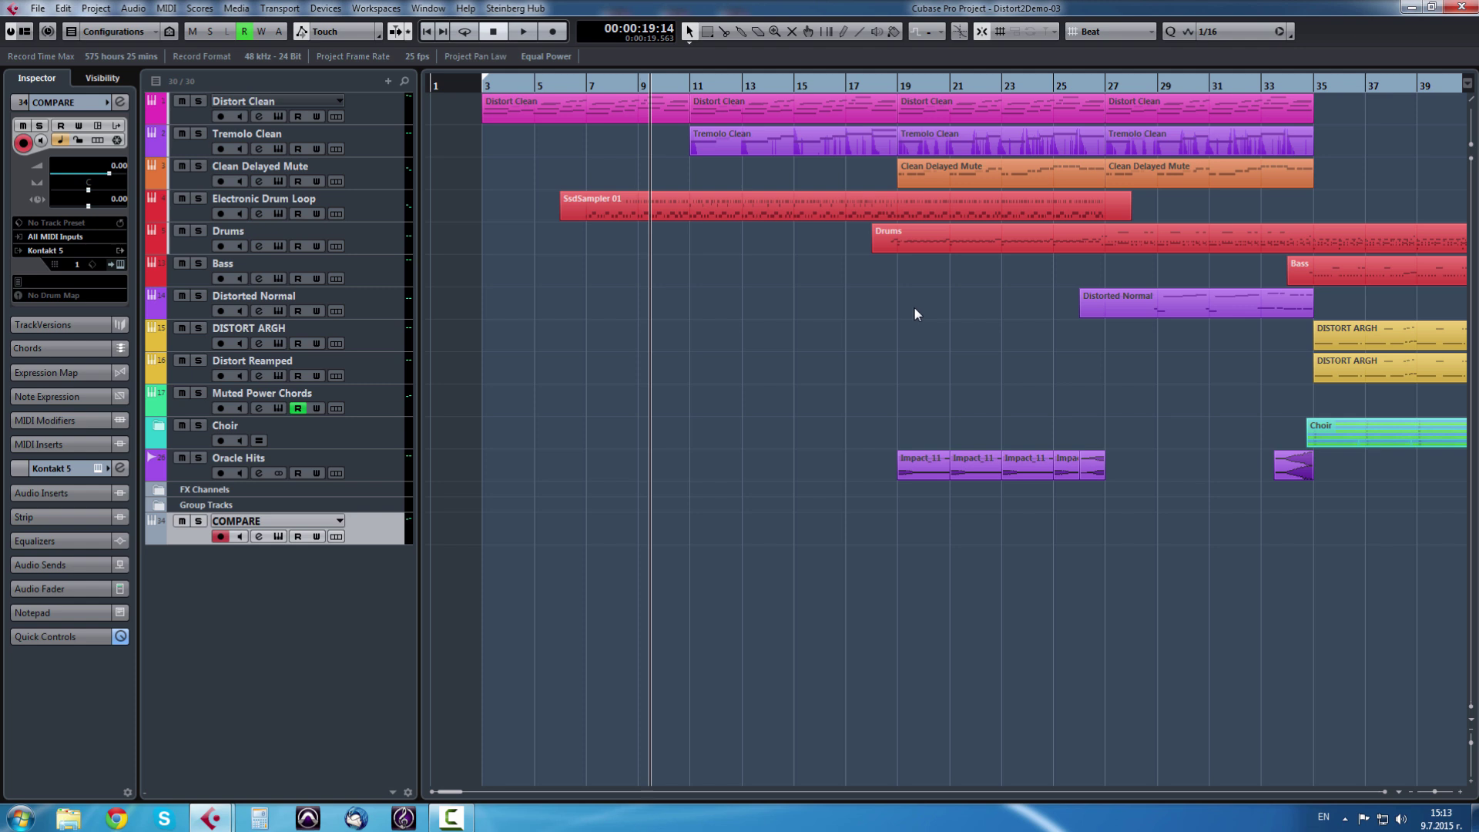
- Open the COMPARE track's Kontakt instrument, solo Distort - Electric Guitar and mute Diztort 2
{"action": "scroll", "coordinate": [669, 520], "scroll_direction": "down", "scroll_amount": 5}
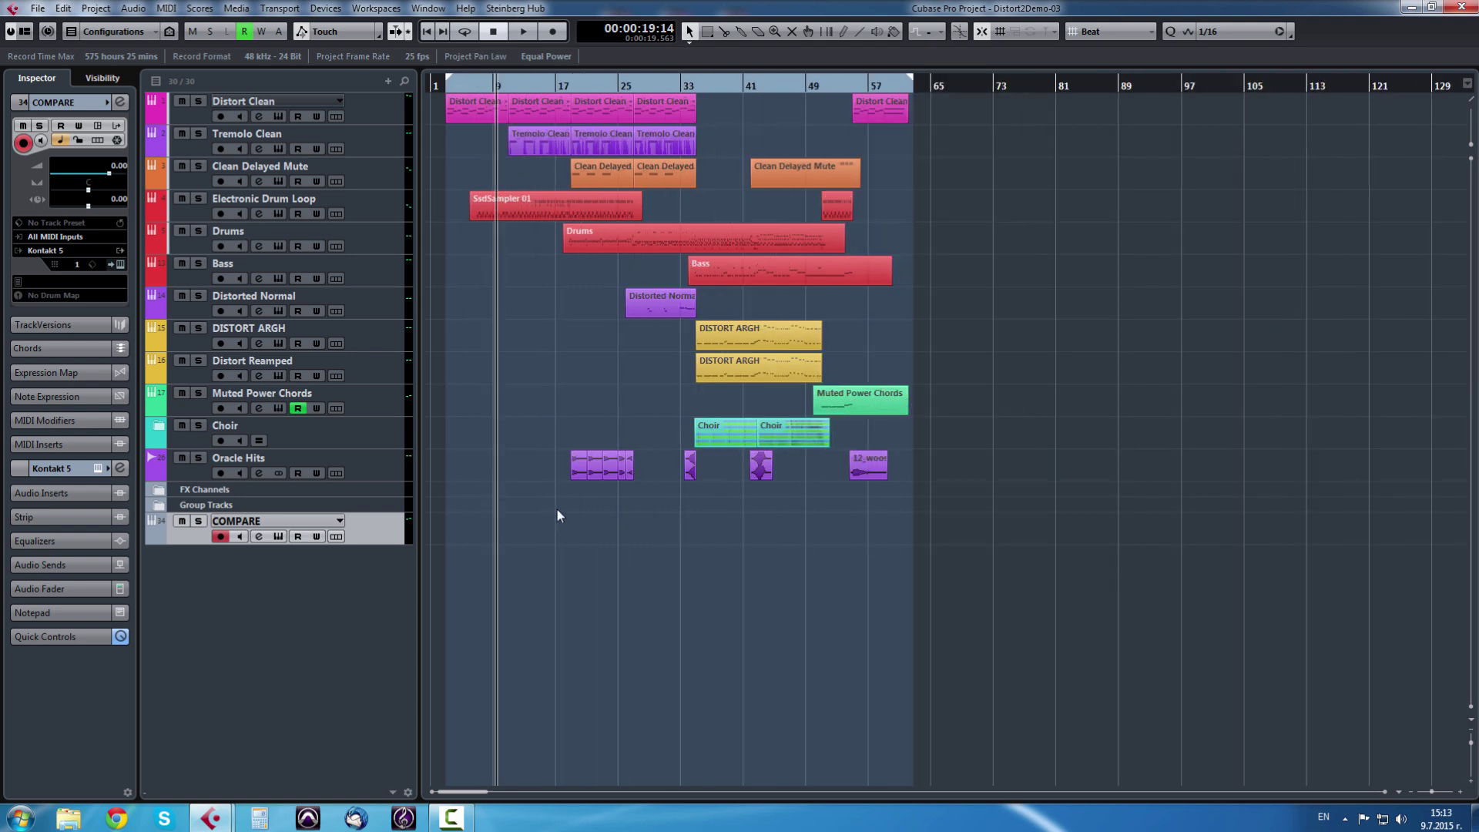
{"action": "scroll", "coordinate": [550, 506], "scroll_direction": "up", "scroll_amount": 3}
{"action": "left_click", "coordinate": [120, 264]}
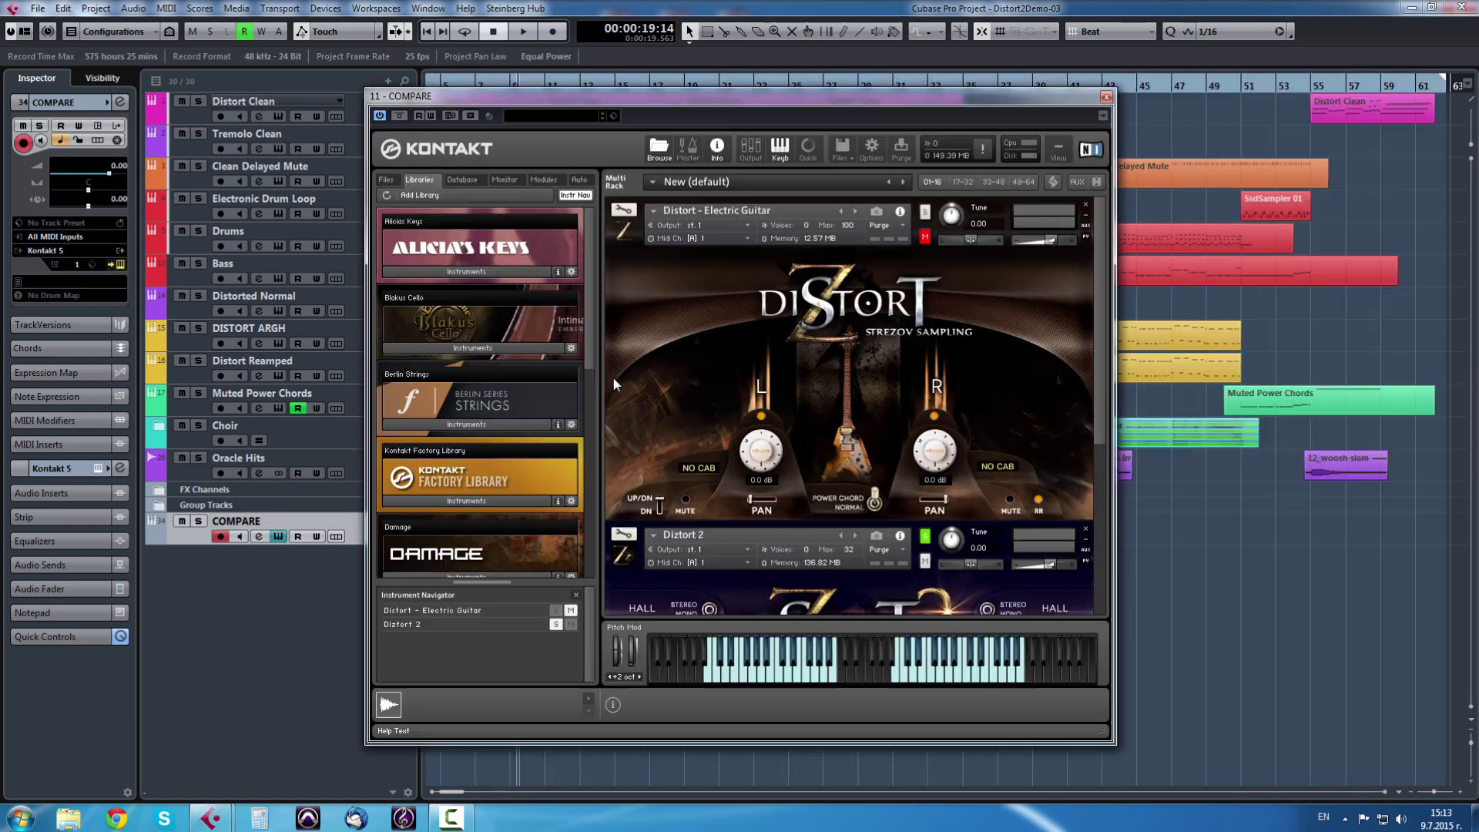
{"action": "left_click", "coordinate": [925, 561]}
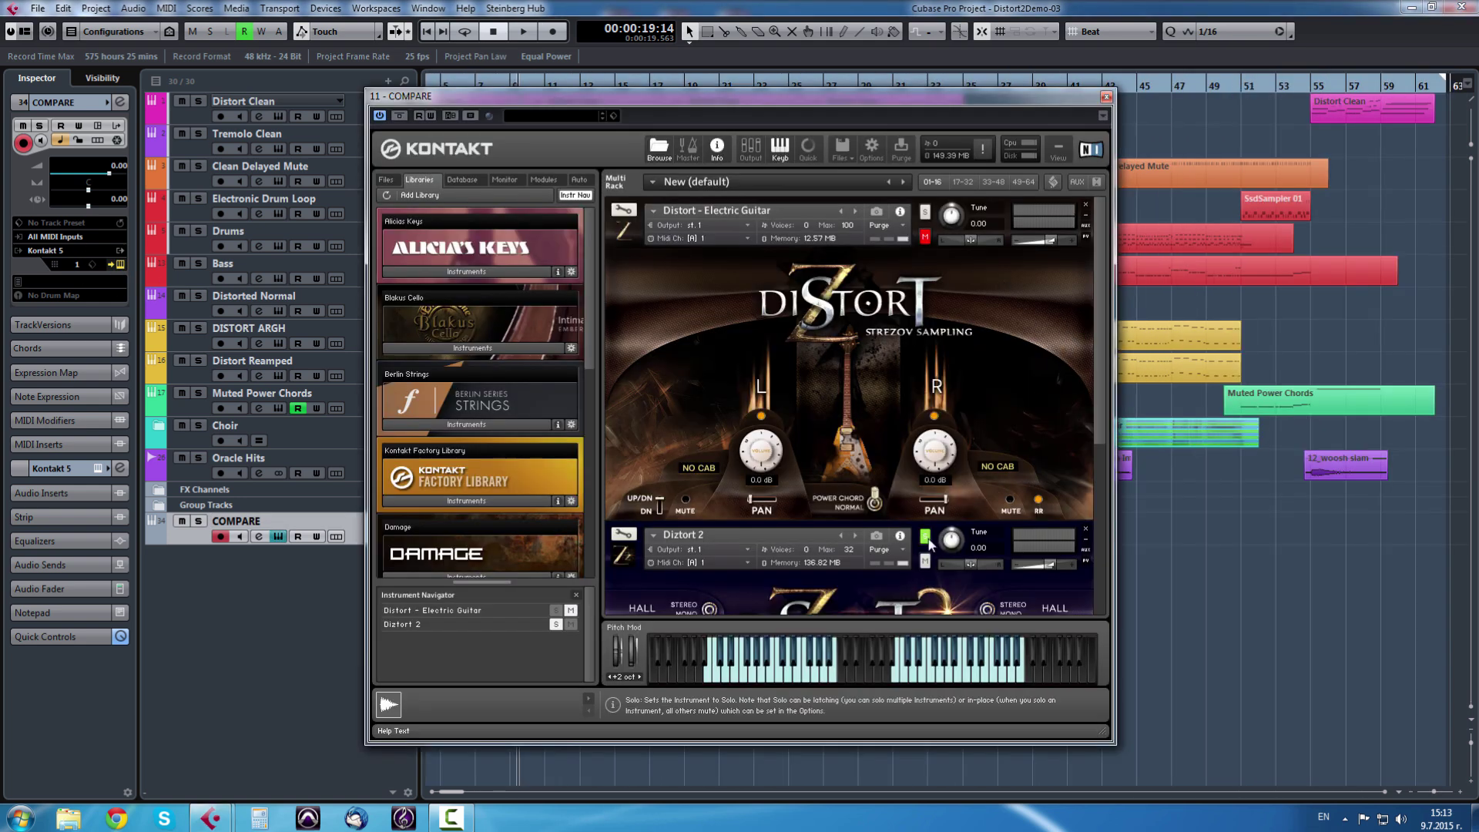
{"action": "left_click", "coordinate": [925, 212]}
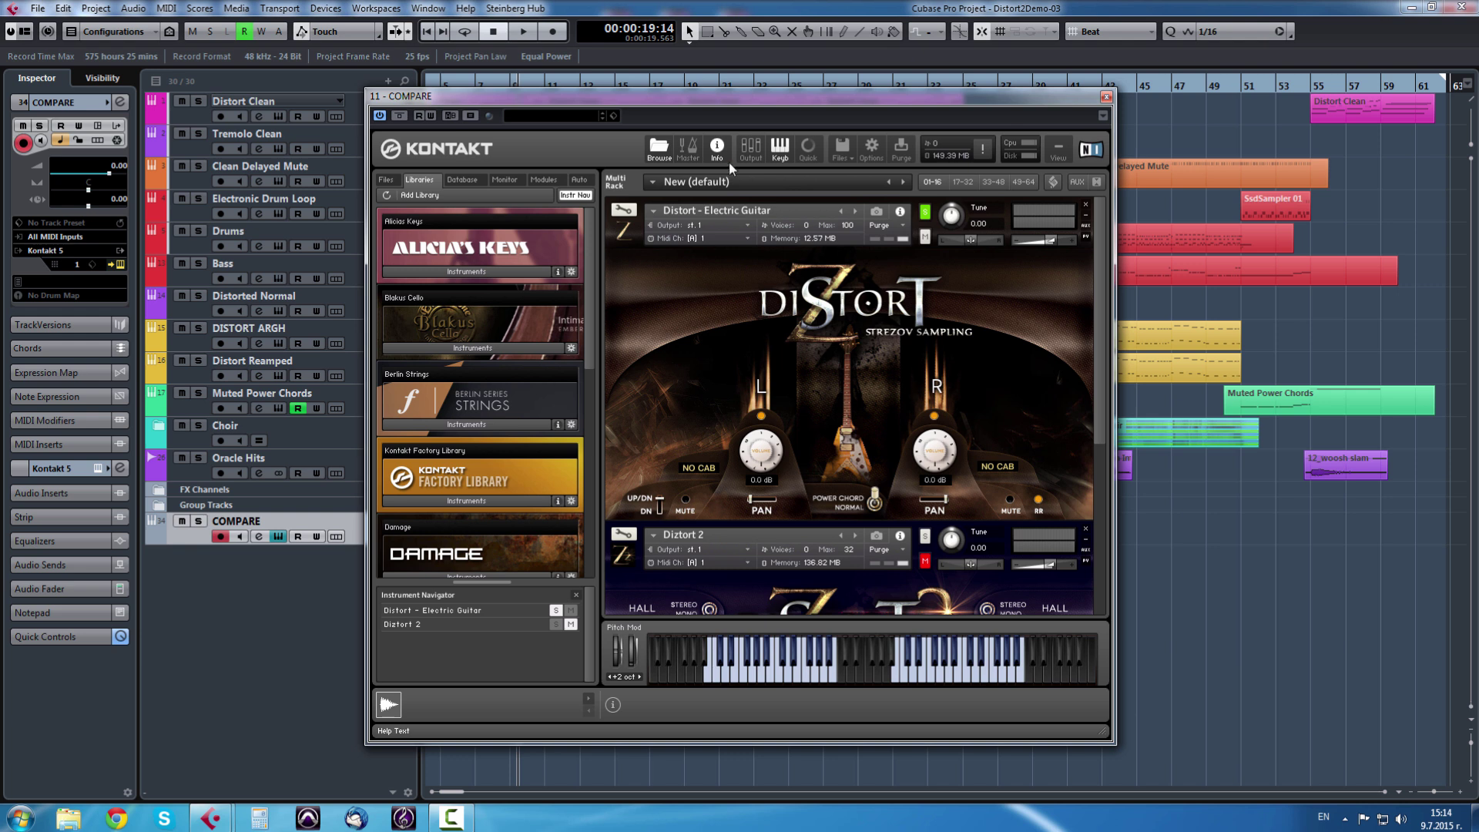
- Toggle the Distort - Electric Guitar mode switch between Normal and Power Chord to compare the two
{"action": "mouse_move", "coordinate": [1103, 304]}
{"action": "left_mouse_down"}
{"action": "mouse_move", "coordinate": [1103, 464]}
{"action": "mouse_move", "coordinate": [1102, 294]}
{"action": "left_mouse_up"}
{"action": "mouse_move", "coordinate": [1102, 396]}
{"action": "left_mouse_down"}
{"action": "mouse_move", "coordinate": [1104, 456]}
{"action": "mouse_move", "coordinate": [1108, 406]}
{"action": "left_mouse_up"}
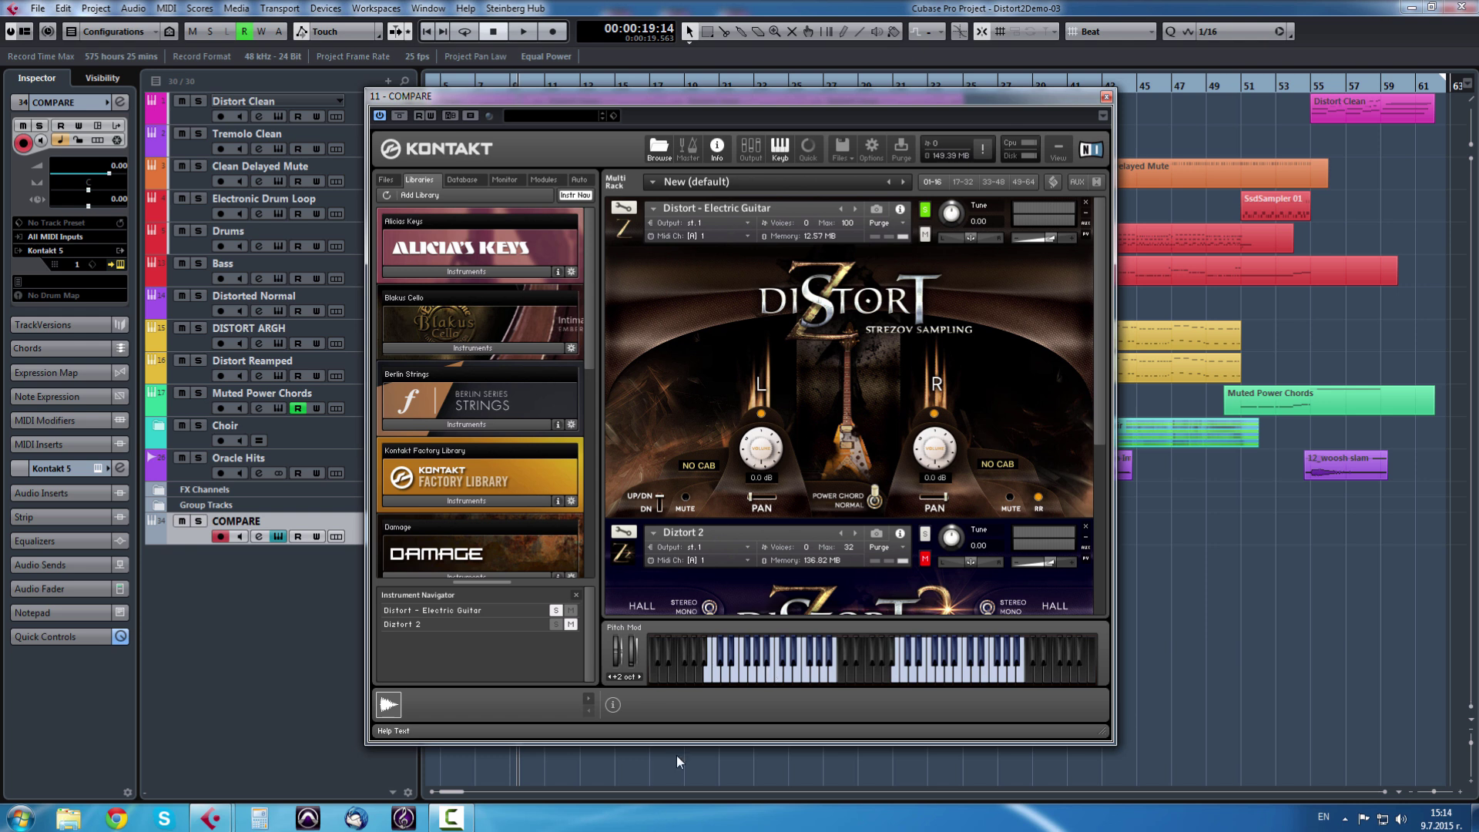
{"action": "left_click", "coordinate": [875, 501]}
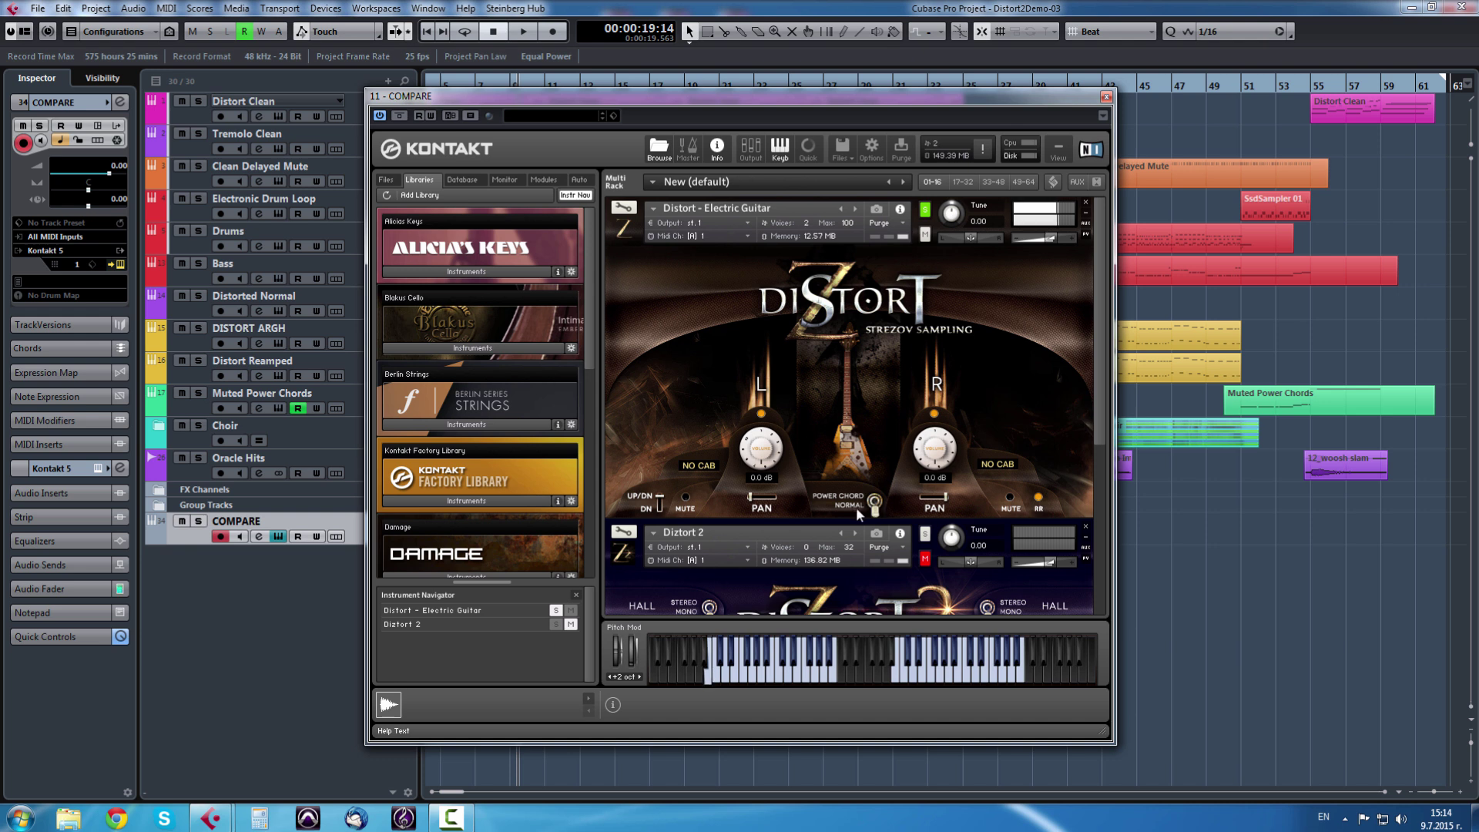
{"action": "left_click", "coordinate": [876, 502]}
{"action": "left_click", "coordinate": [876, 503]}
{"action": "left_click", "coordinate": [876, 500]}
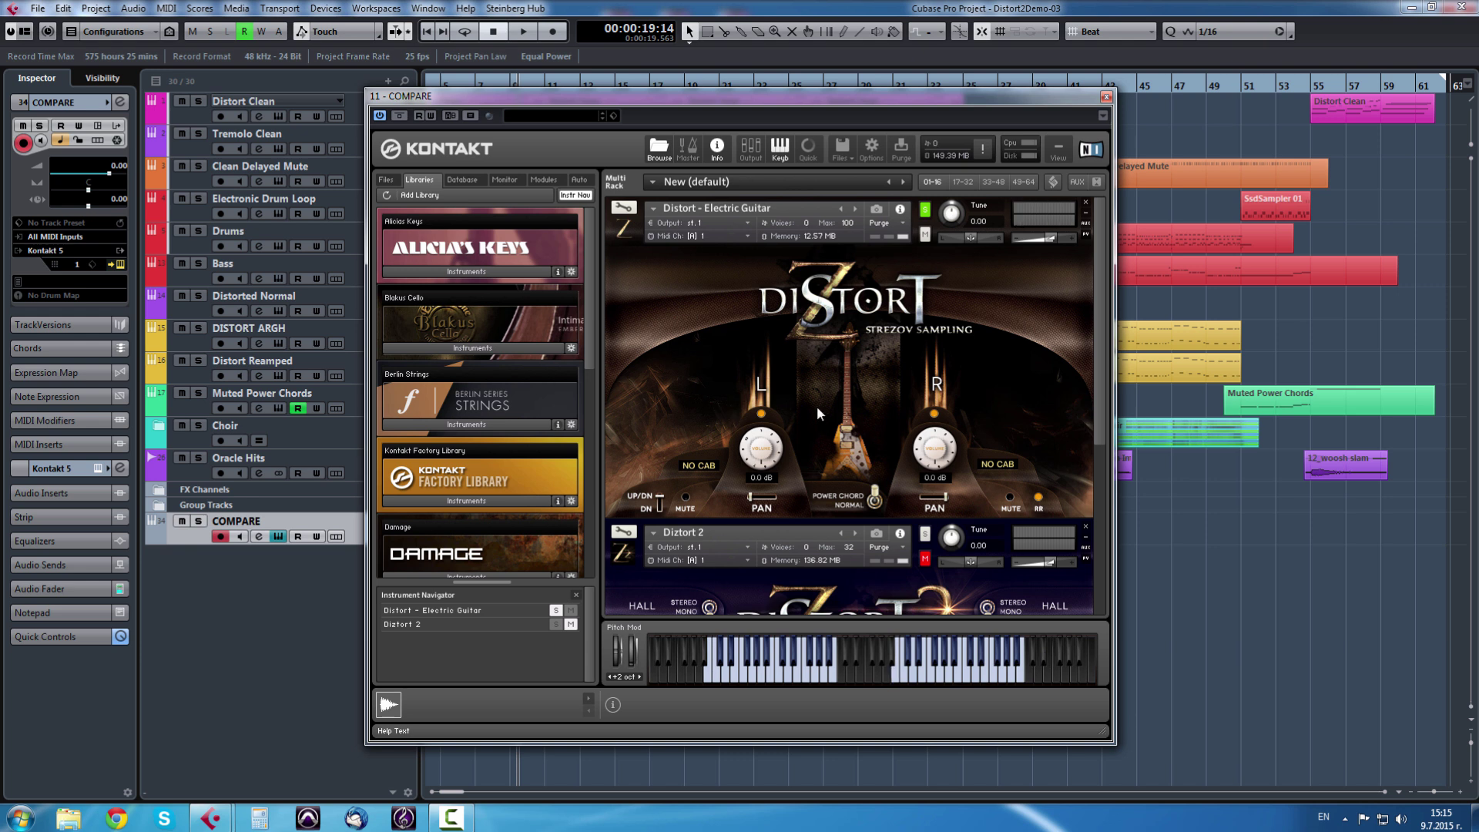
- Toggle the L guitar channel of Distort - Electric Guitar off and on to compare the sound
{"action": "scroll", "coordinate": [780, 464], "scroll_direction": "down", "scroll_amount": 1}
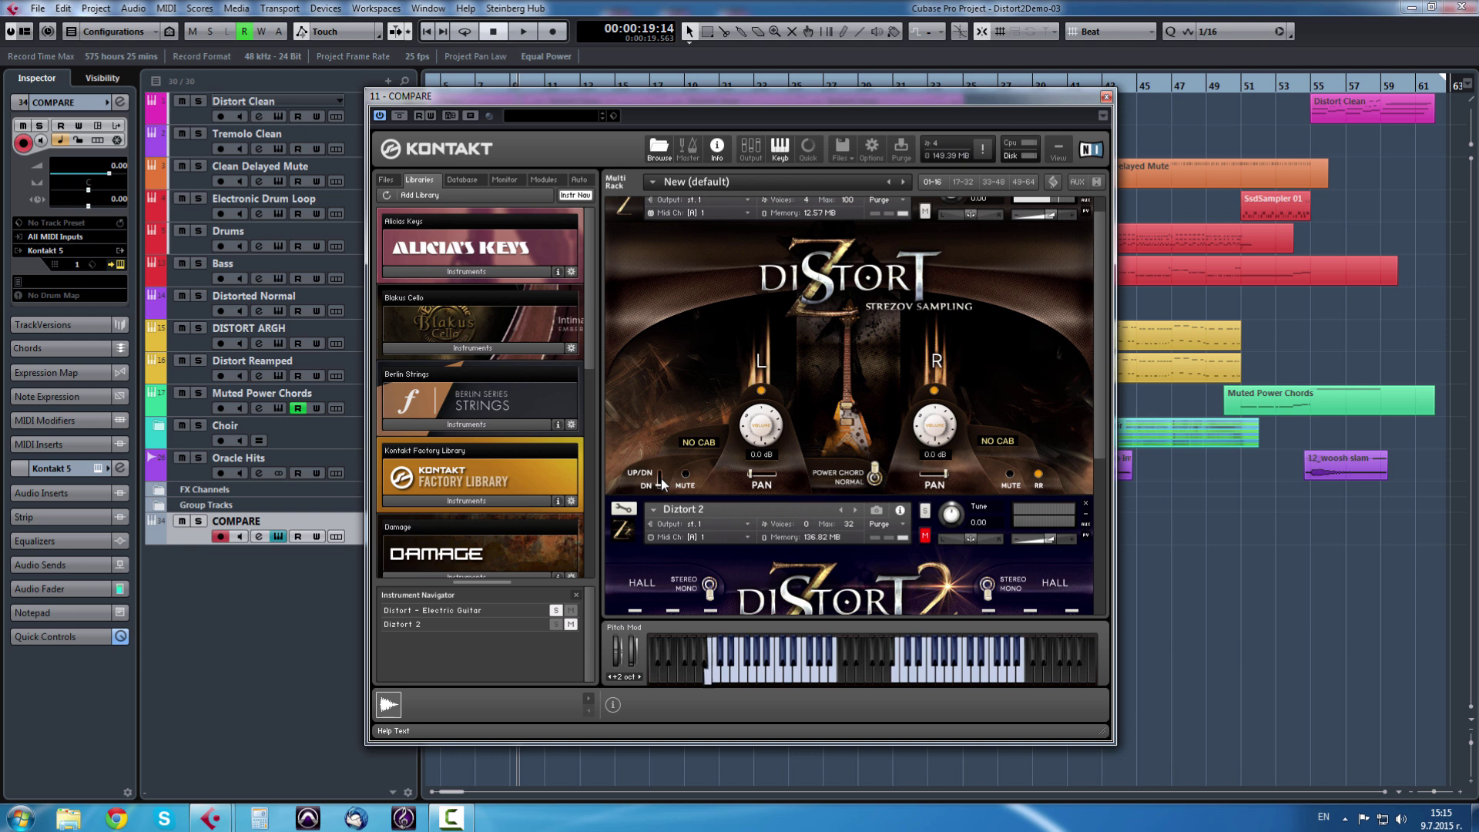
{"action": "left_click", "coordinate": [762, 391]}
{"action": "left_click", "coordinate": [761, 391]}
{"action": "left_click", "coordinate": [761, 390]}
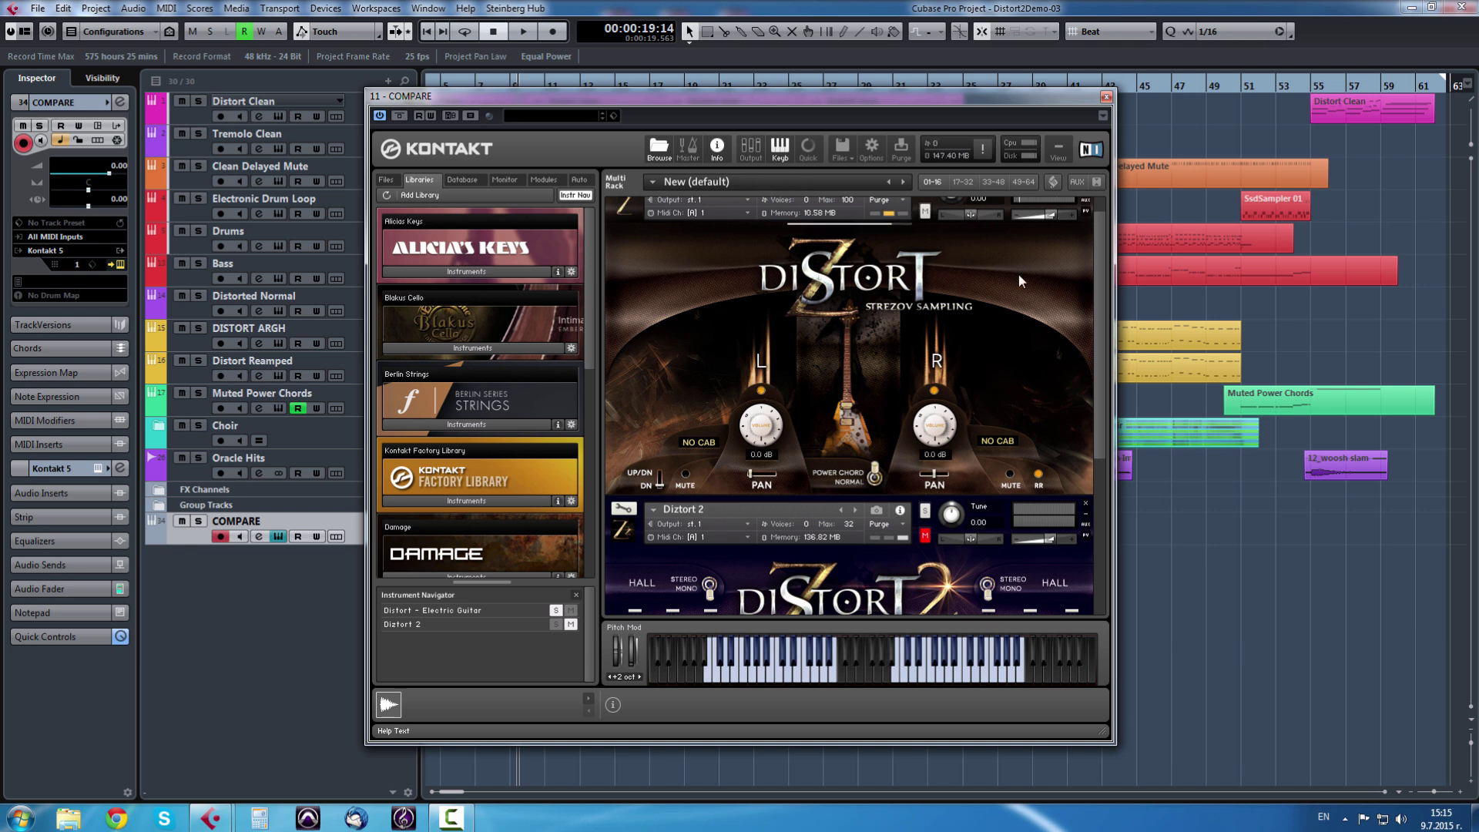
{"action": "scroll", "coordinate": [1102, 346], "scroll_direction": "up", "scroll_amount": 1}
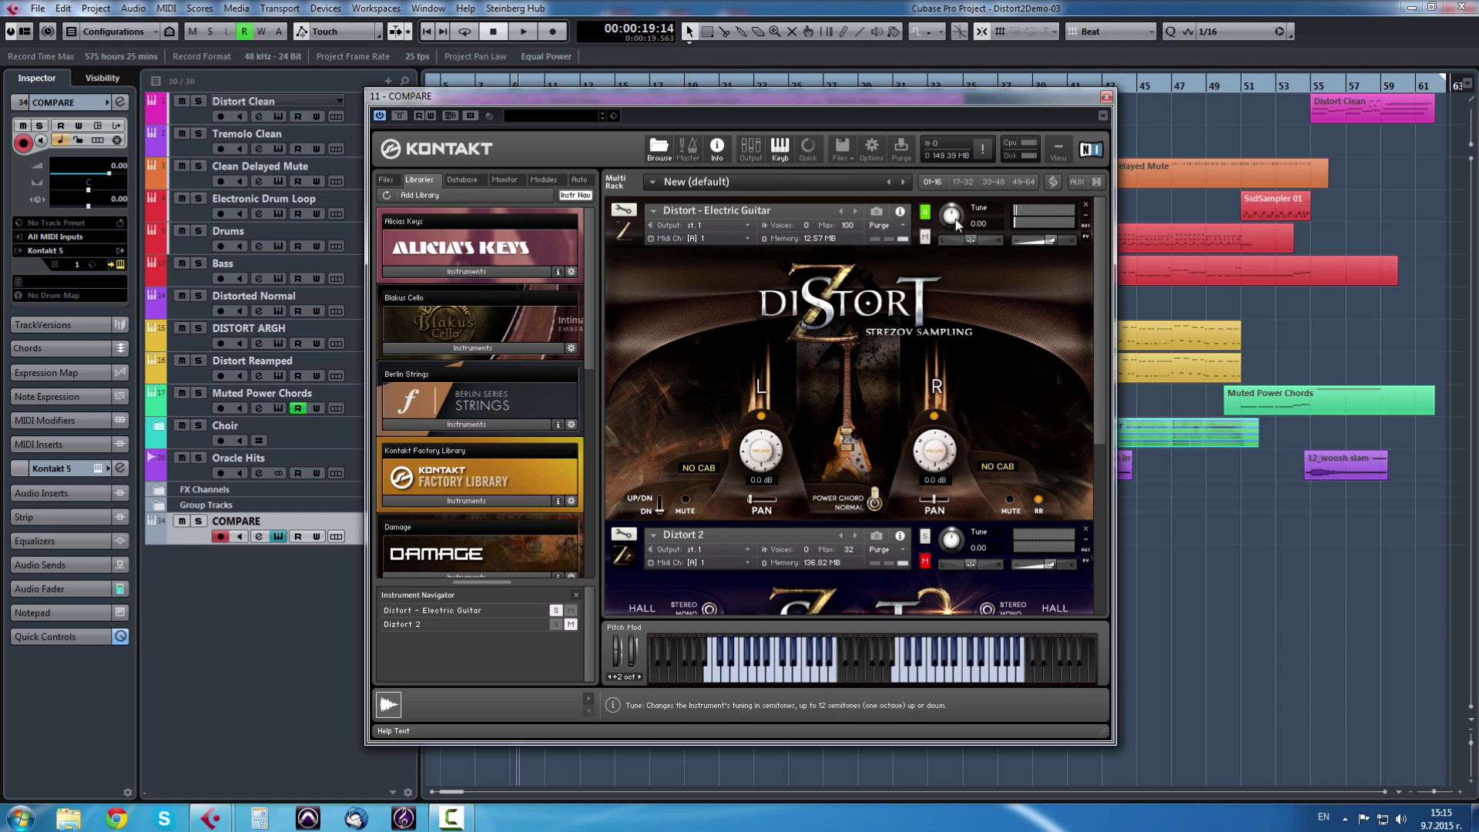
- Solo Diztort 2 in place of Distort - Electric Guitar and try its Normal, Mixed and Power Chord mode switch
{"action": "left_click_drag", "start_coordinate": [1094, 290], "coordinate": [1098, 533]}
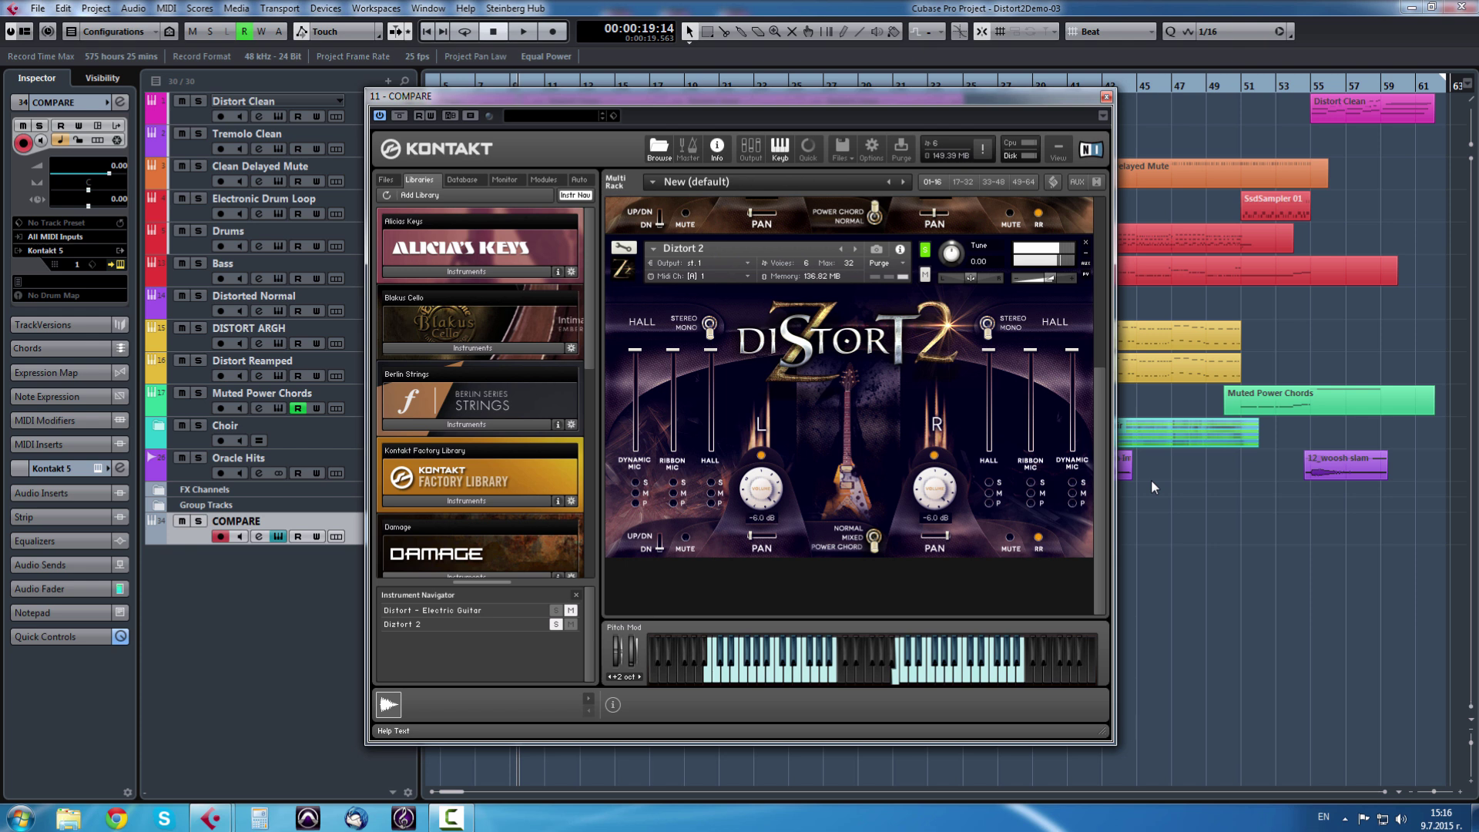
{"action": "left_click", "coordinate": [1383, 376]}
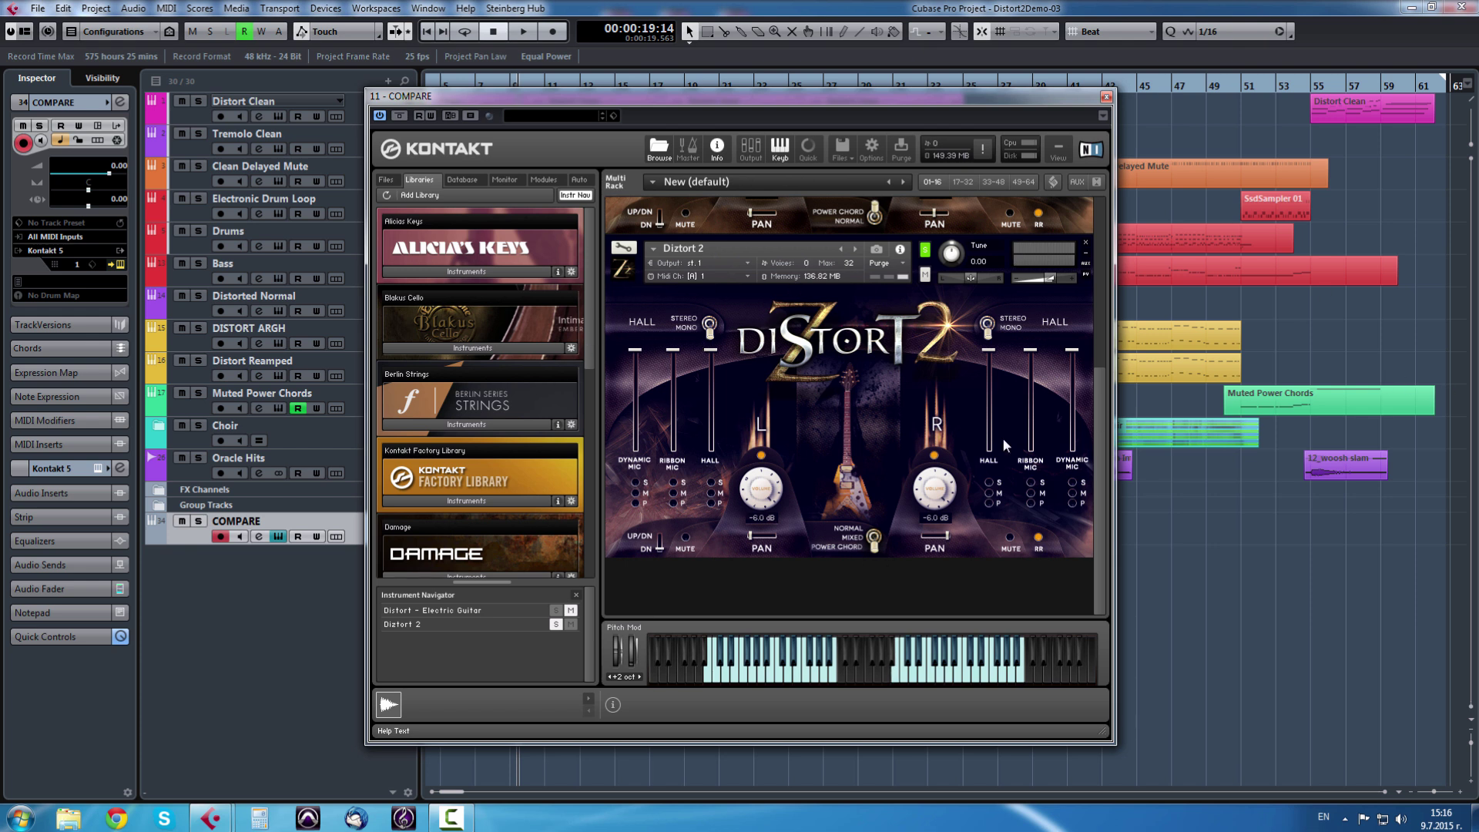
{"action": "mouse_move", "coordinate": [1102, 520]}
{"action": "left_mouse_down"}
{"action": "mouse_move", "coordinate": [1109, 339]}
{"action": "mouse_move", "coordinate": [1112, 547]}
{"action": "left_mouse_up"}
{"action": "left_click", "coordinate": [857, 548]}
{"action": "mouse_move", "coordinate": [1097, 548]}
{"action": "left_mouse_down"}
{"action": "mouse_move", "coordinate": [1097, 487]}
{"action": "mouse_move", "coordinate": [1097, 570]}
{"action": "left_mouse_up"}
{"action": "left_click_drag", "start_coordinate": [877, 549], "coordinate": [879, 535]}
- Audition the soloed Dynamic mics in Diztort 2 and switch the solo over to the Ribbon mic
{"action": "left_click", "coordinate": [1072, 483]}
{"action": "scroll", "coordinate": [1098, 468], "scroll_direction": "up", "scroll_amount": 1}
{"action": "scroll", "coordinate": [1098, 468], "scroll_direction": "down", "scroll_amount": 1}
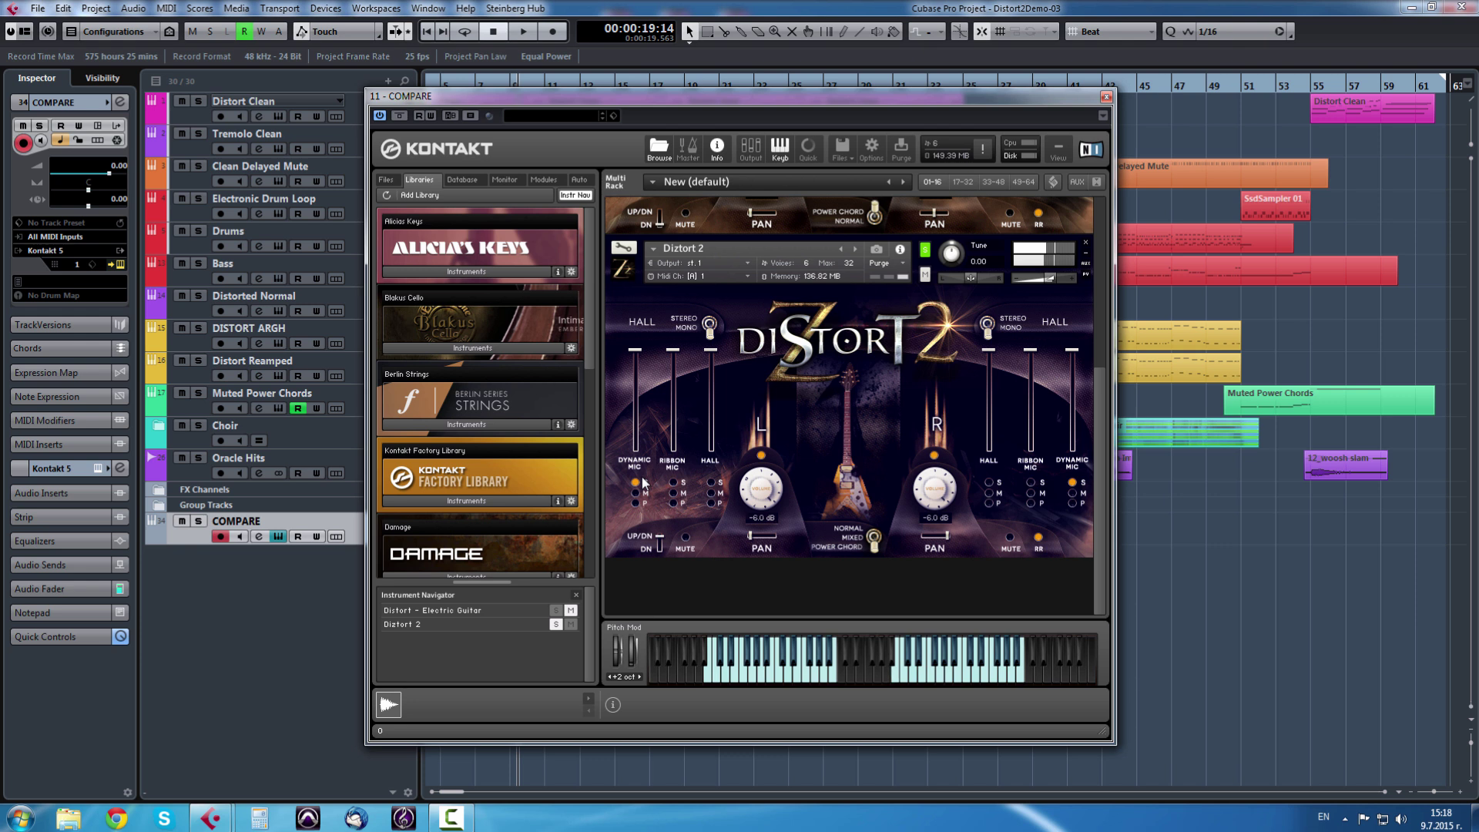
{"action": "left_click", "coordinate": [637, 482]}
{"action": "left_click", "coordinate": [673, 483]}
{"action": "left_click", "coordinate": [1073, 483]}
{"action": "left_click", "coordinate": [674, 481]}
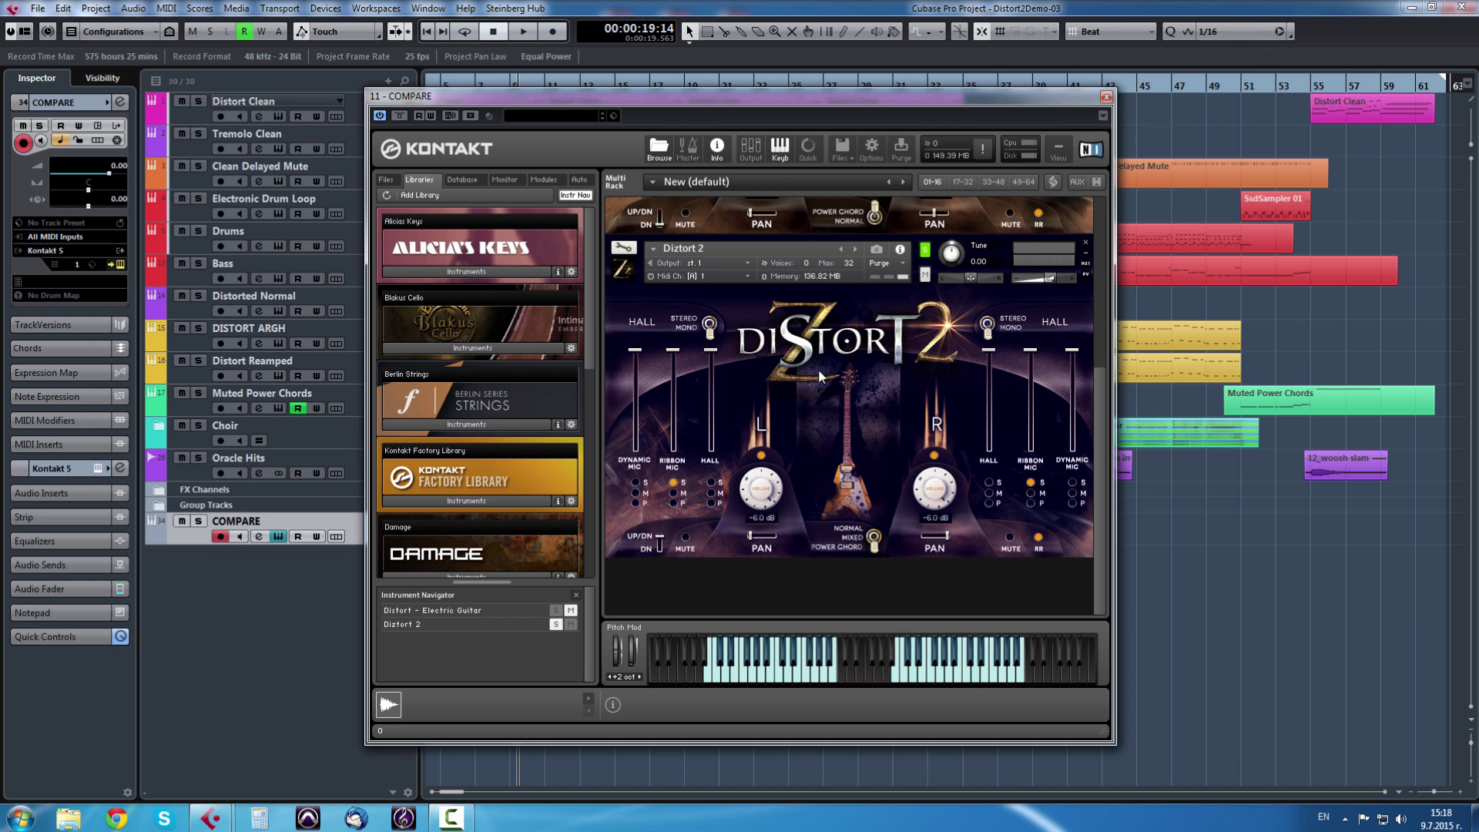
- Replace the Ribbon mic solos in Diztort 2 with Hall mic solos on both channels and try the hall's Stereo/Mono switch
{"action": "left_click", "coordinate": [675, 482]}
{"action": "left_click", "coordinate": [1032, 483]}
{"action": "left_click", "coordinate": [989, 482]}
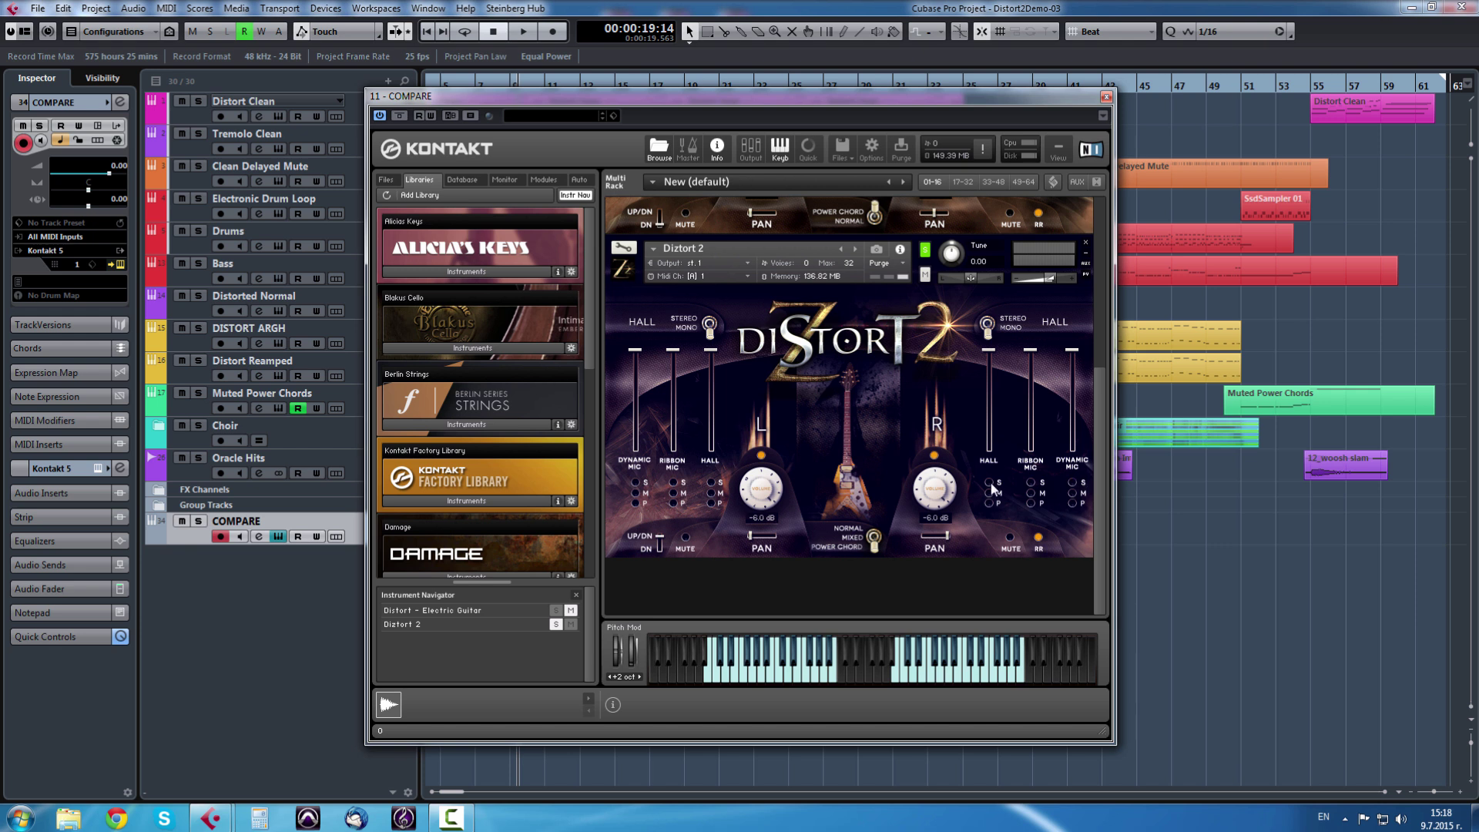
{"action": "left_click", "coordinate": [713, 484]}
{"action": "left_click", "coordinate": [987, 340]}
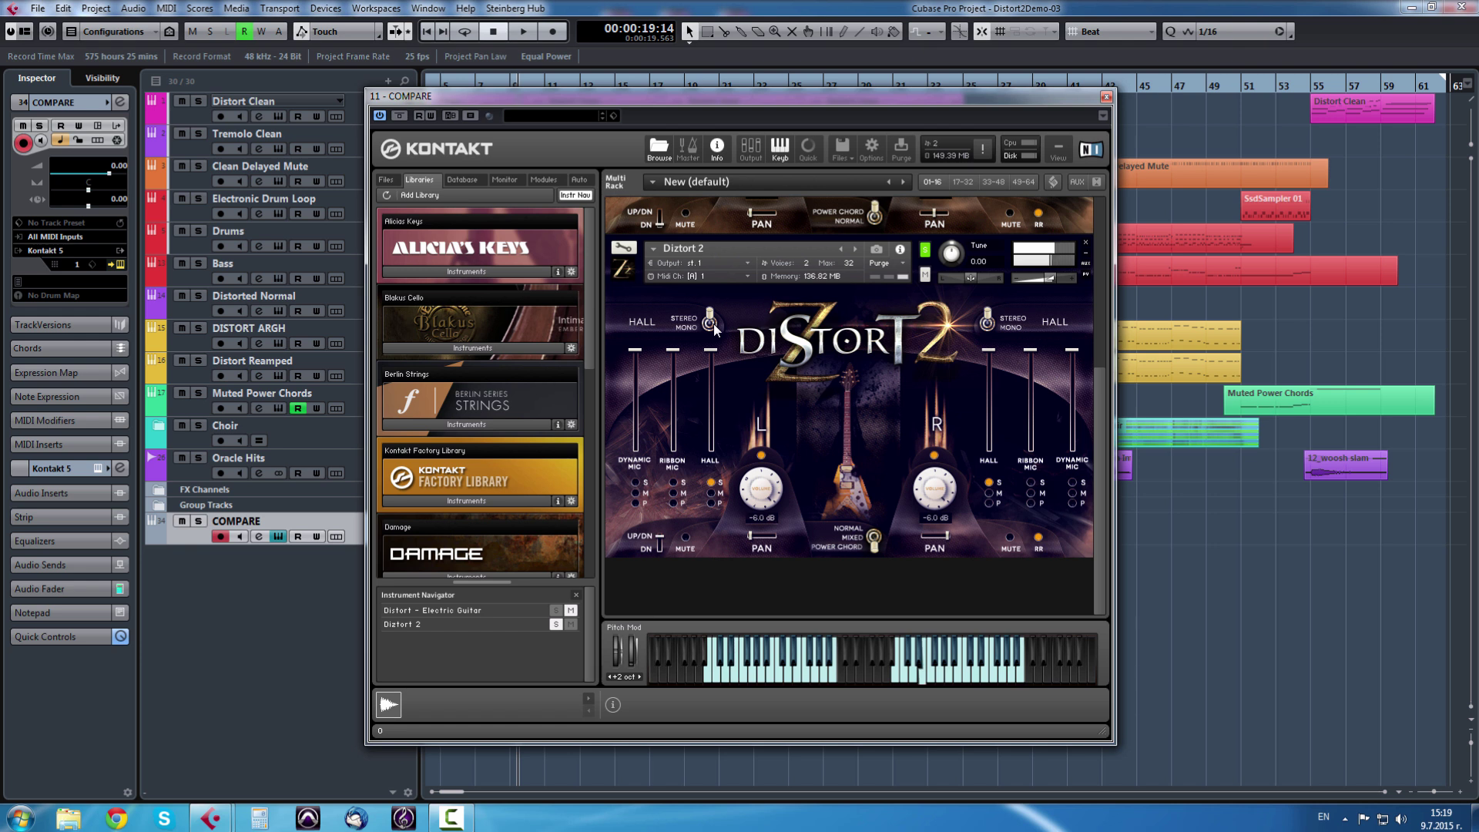
- Unsolo and mute Diztort 2, clear its Hall mic solos, and close the COMPARE Kontakt window
{"action": "left_click", "coordinate": [926, 254]}
{"action": "left_click", "coordinate": [925, 275]}
{"action": "scroll", "coordinate": [1009, 492], "scroll_direction": "up", "scroll_amount": 2}
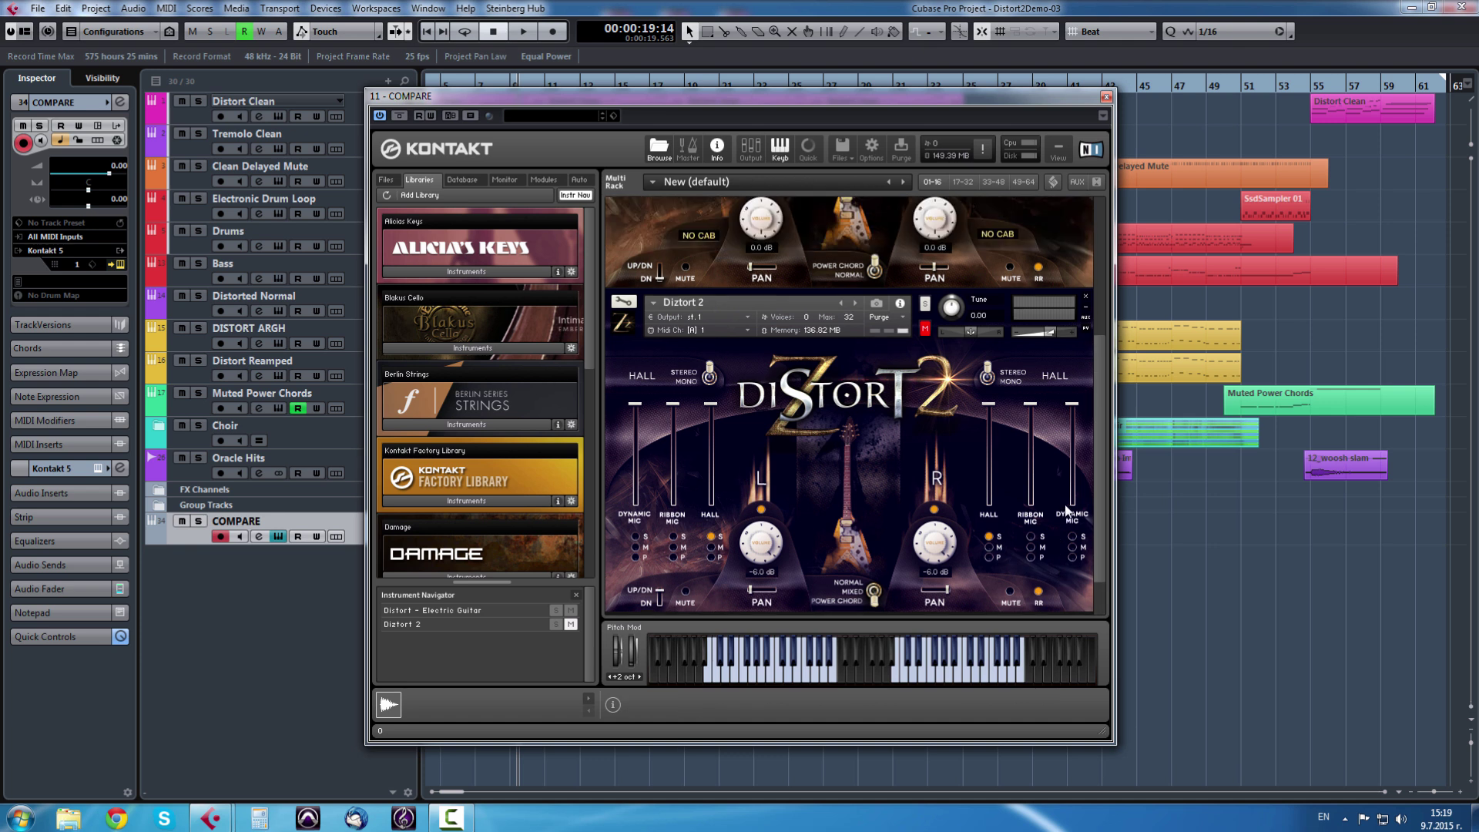
{"action": "scroll", "coordinate": [1067, 510], "scroll_direction": "up", "scroll_amount": 2}
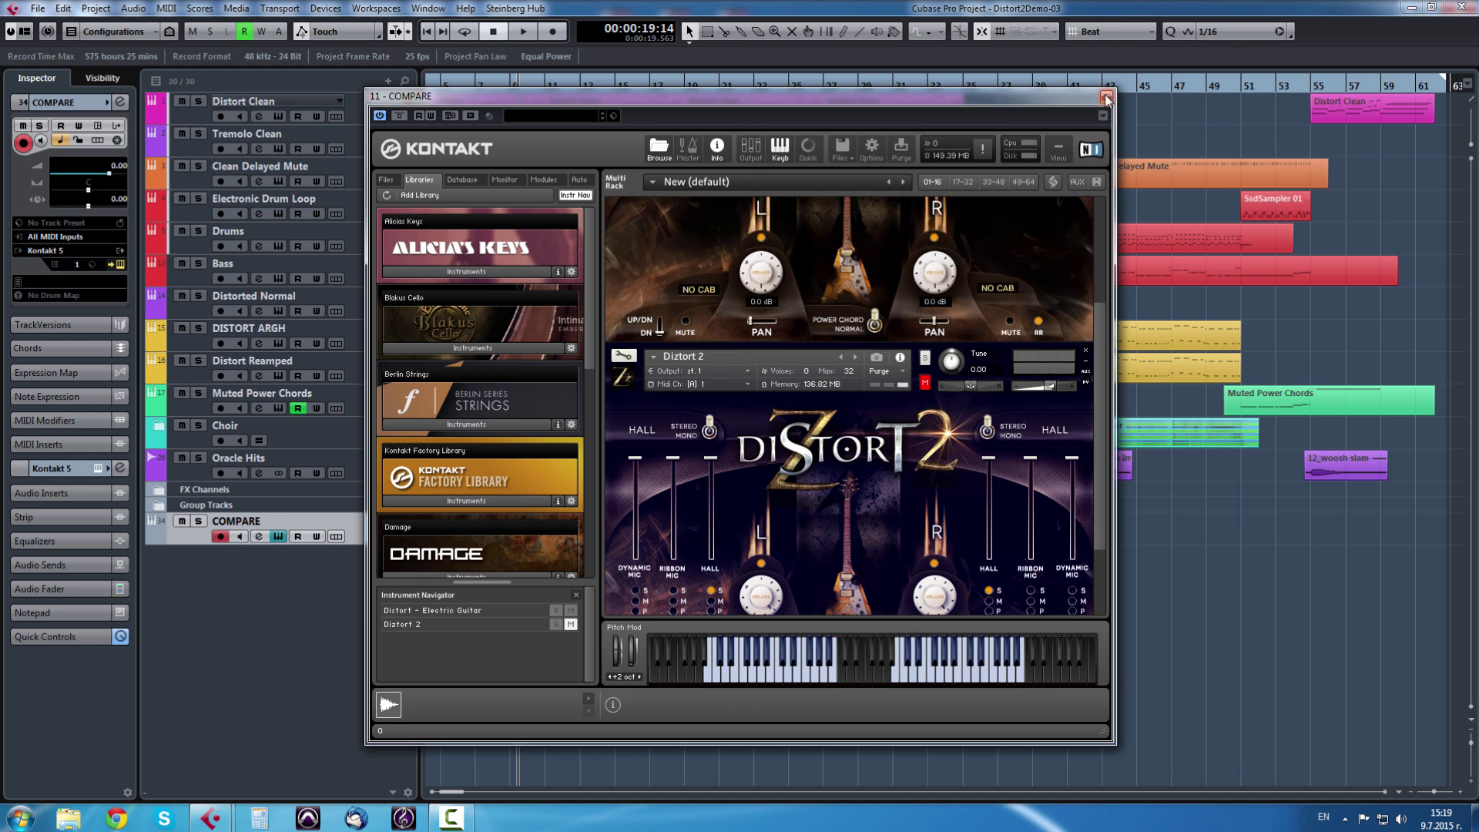
{"action": "scroll", "coordinate": [1088, 409], "scroll_direction": "down", "scroll_amount": 3}
{"action": "left_click", "coordinate": [712, 505]}
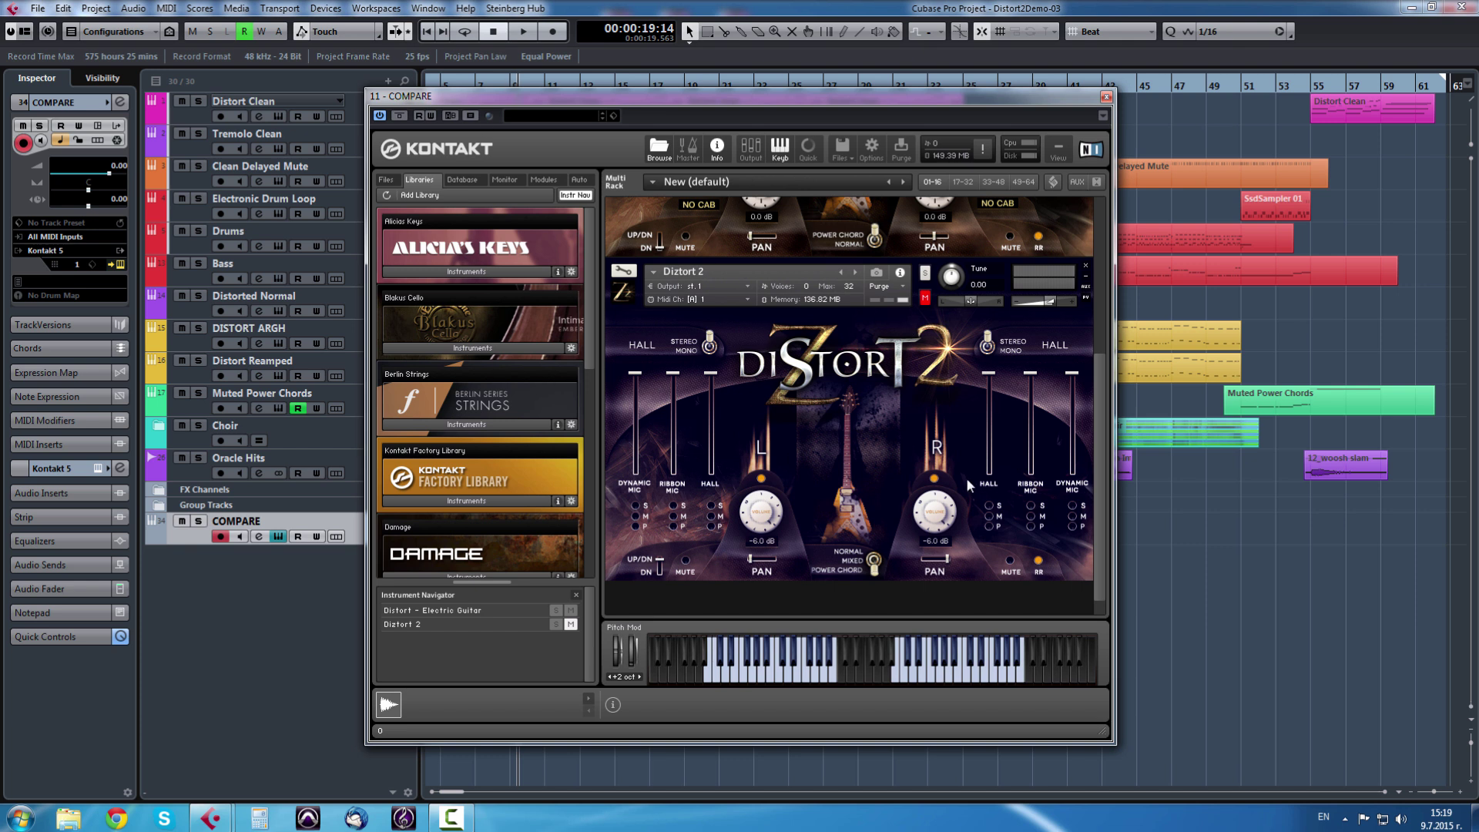
{"action": "scroll", "coordinate": [1099, 481], "scroll_direction": "up", "scroll_amount": 1}
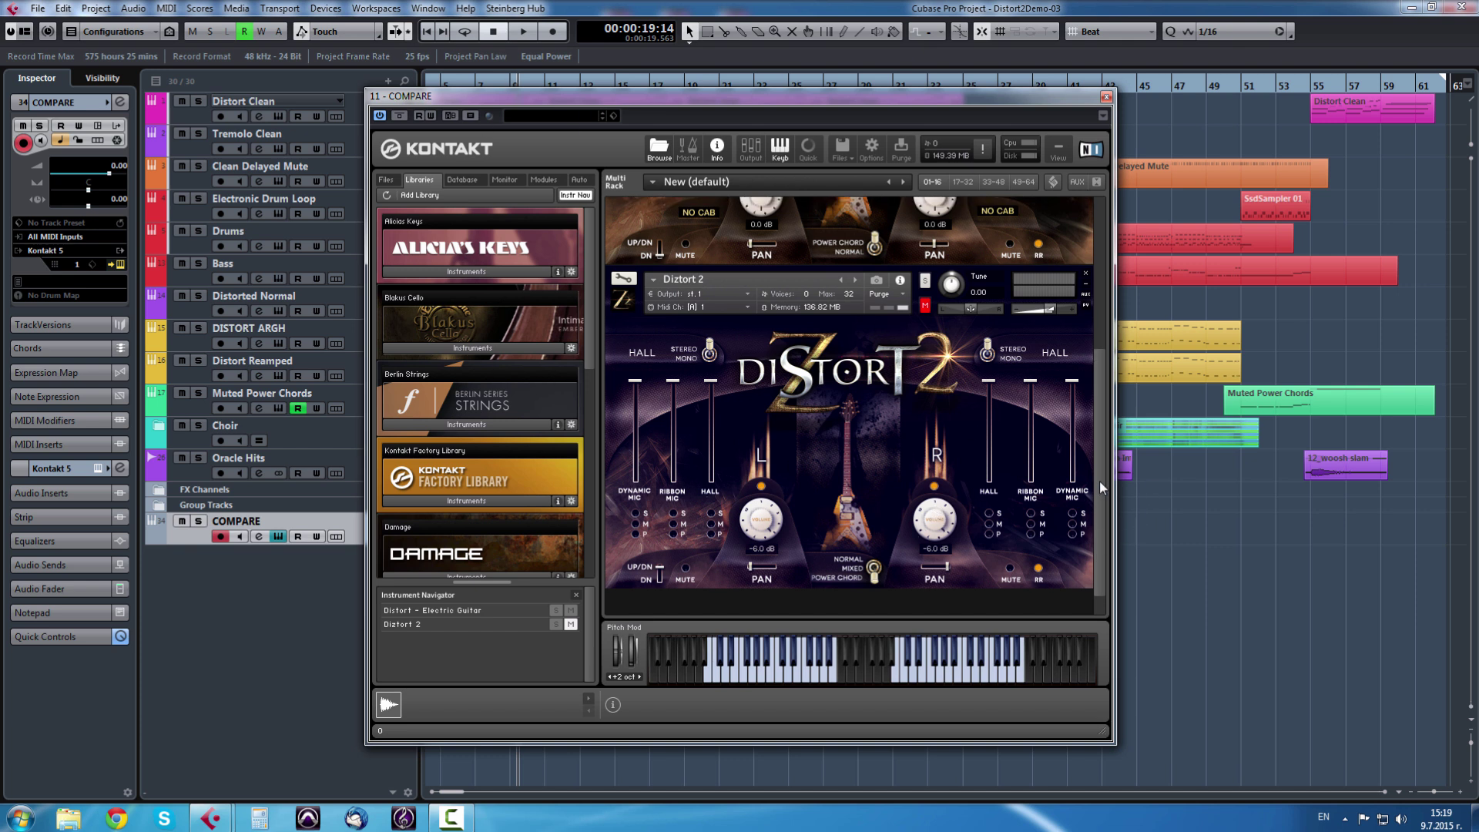
{"action": "left_click_drag", "start_coordinate": [1099, 481], "coordinate": [1100, 385]}
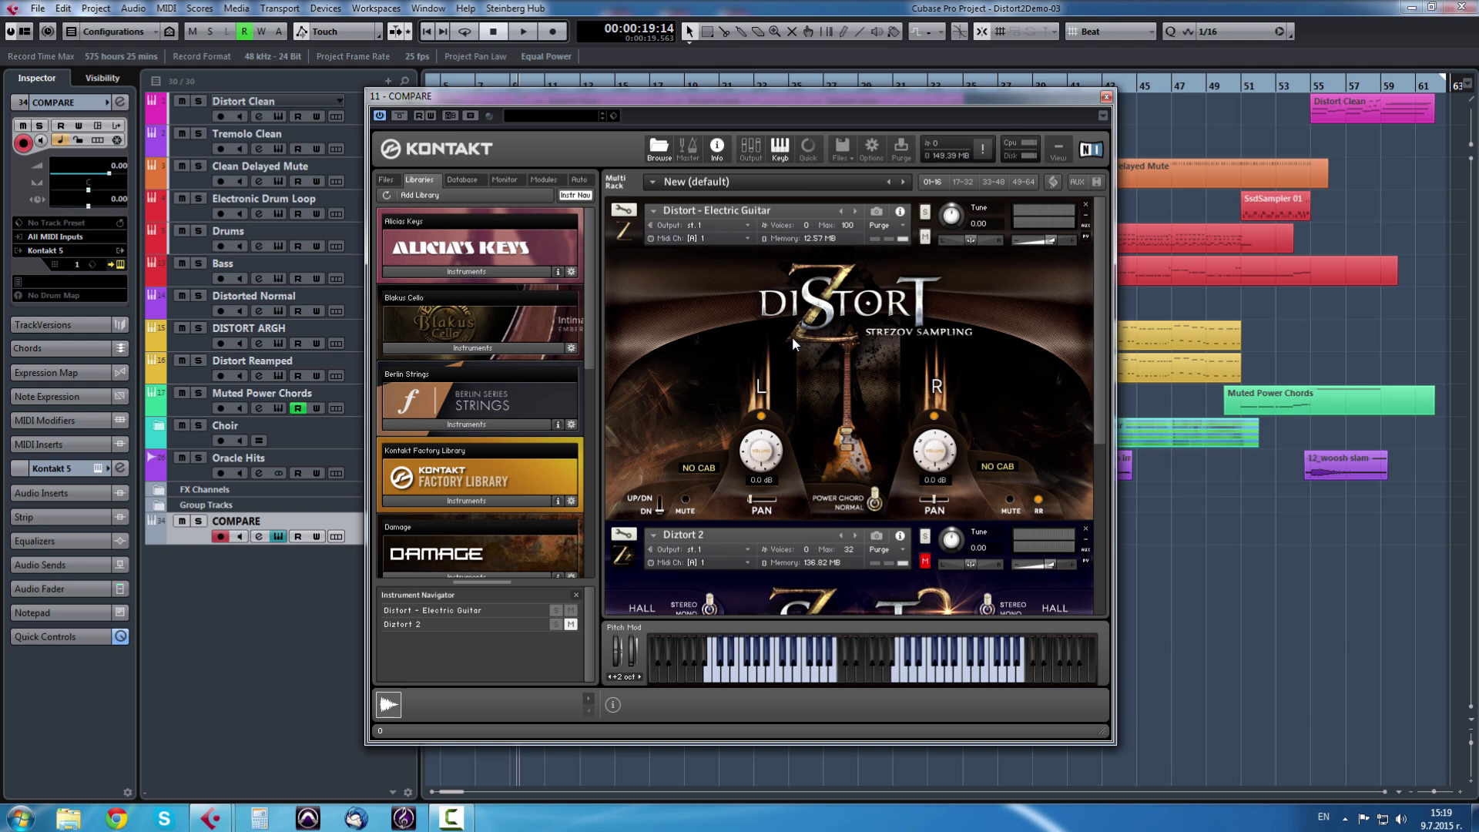
{"action": "left_click", "coordinate": [1107, 99]}
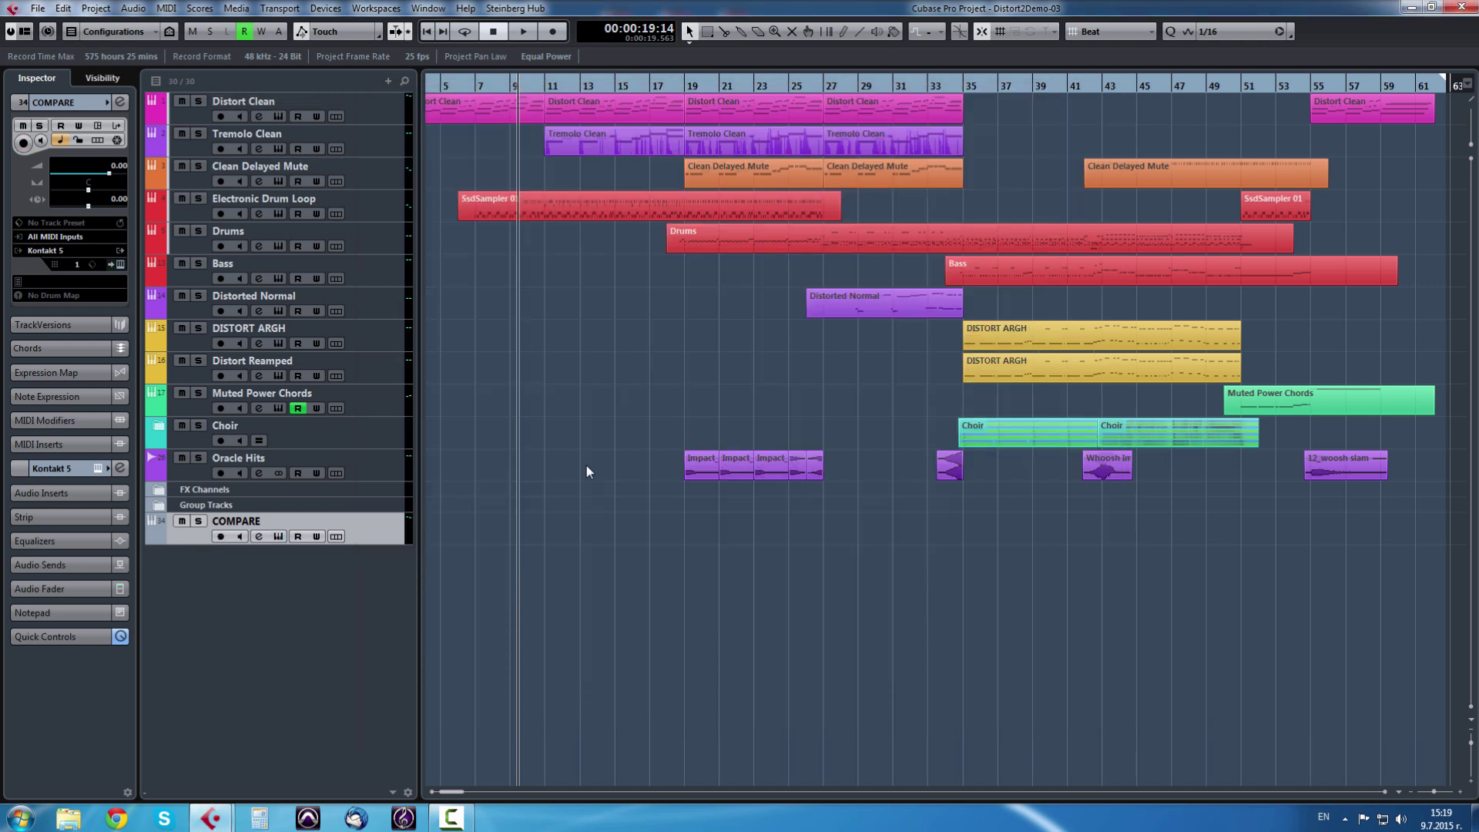
- Open the Distort Clean track's Kontakt instrument to audition the Diztort 2 Clean patch, and close it when finished
{"action": "scroll", "coordinate": [601, 423], "scroll_direction": "left", "scroll_amount": 2}
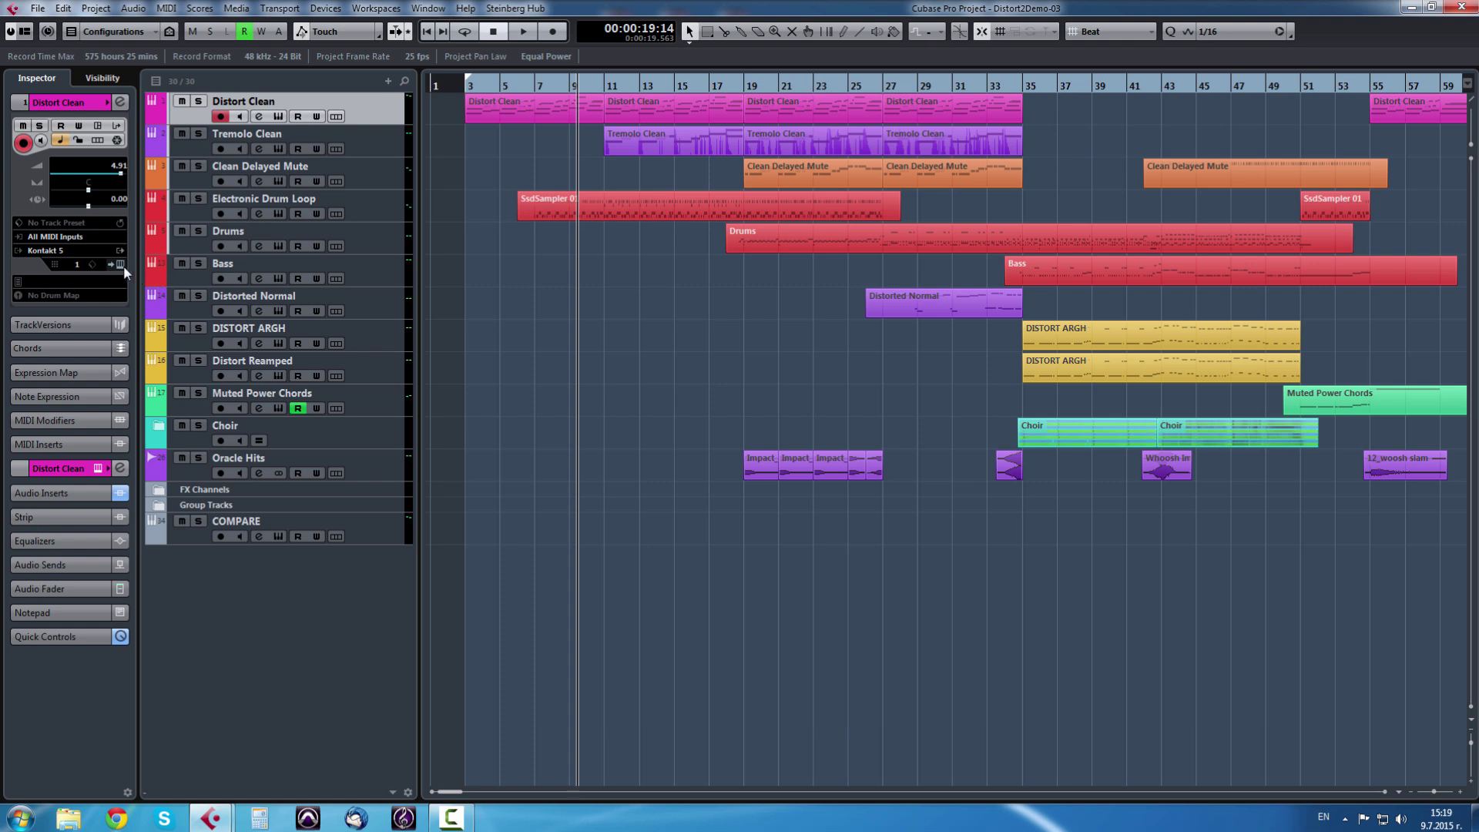
{"action": "left_click", "coordinate": [121, 266]}
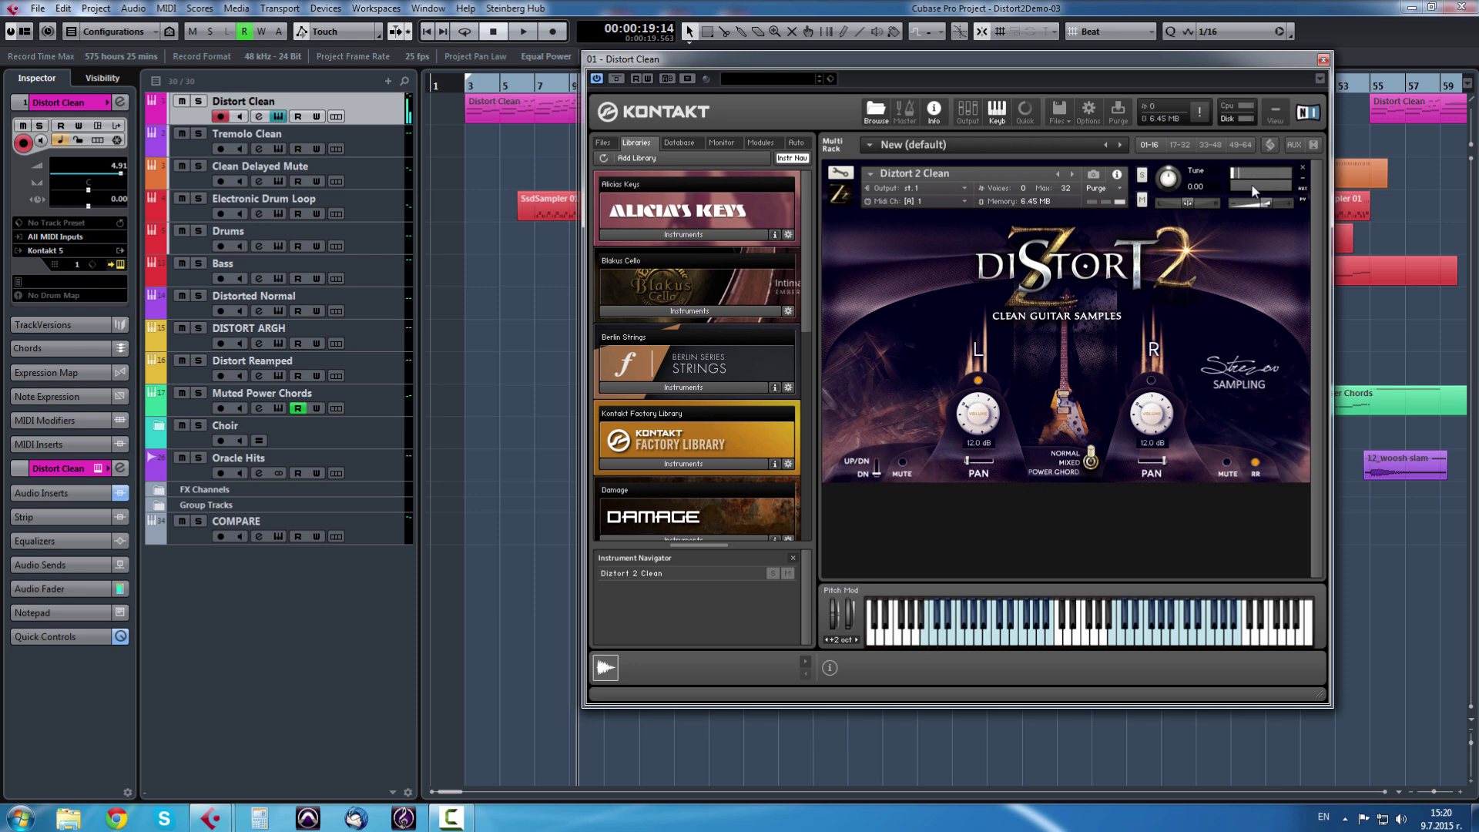
{"action": "left_click_drag", "start_coordinate": [967, 471], "coordinate": [989, 470]}
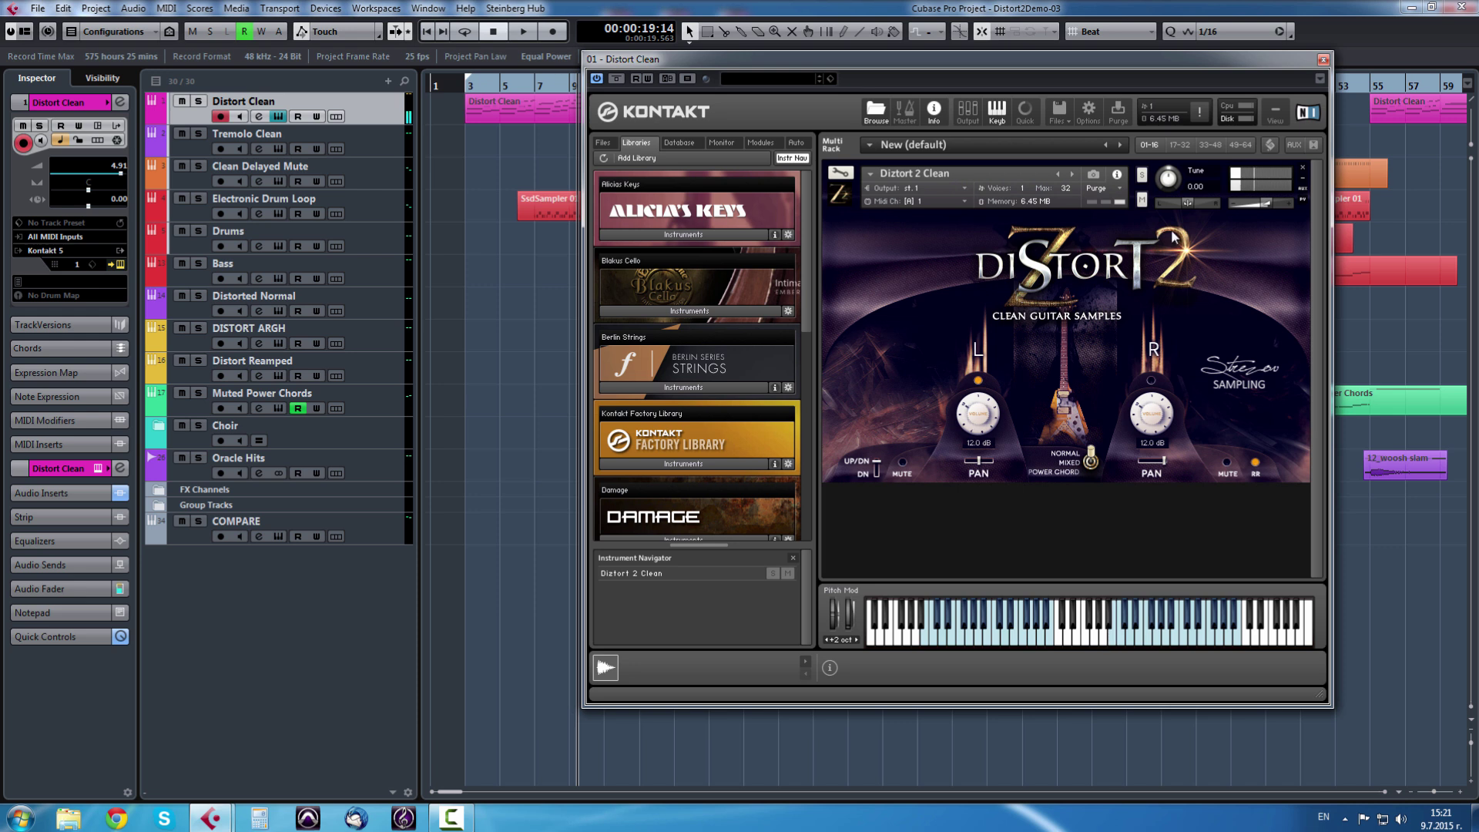
{"action": "left_click", "coordinate": [1323, 59]}
- Select the Tremolo Clean track, bring up the maximized MixConsole, and close the track's Kontakt window
{"action": "left_click", "coordinate": [223, 140]}
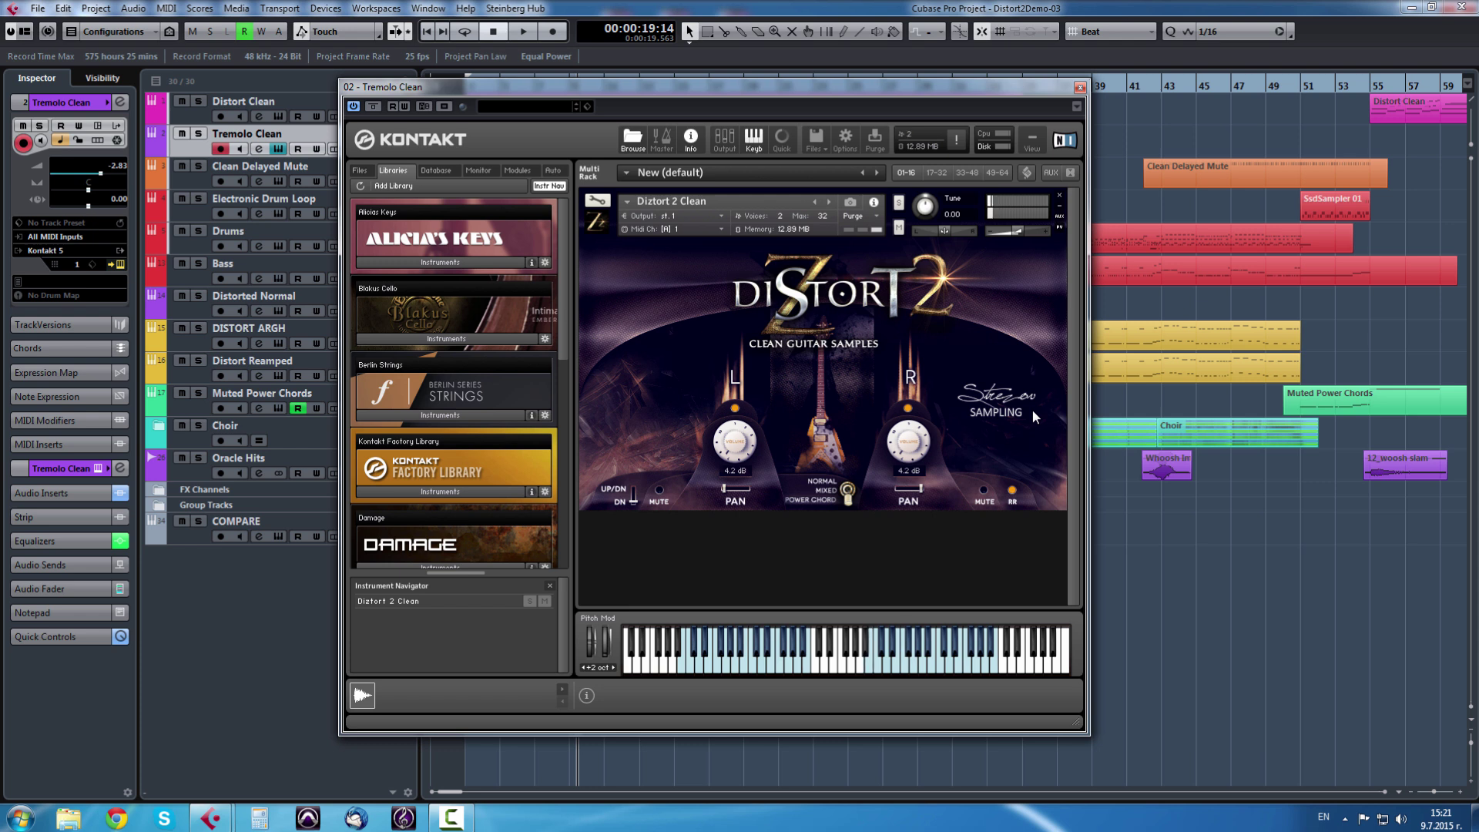
{"action": "key", "text": "F3"}
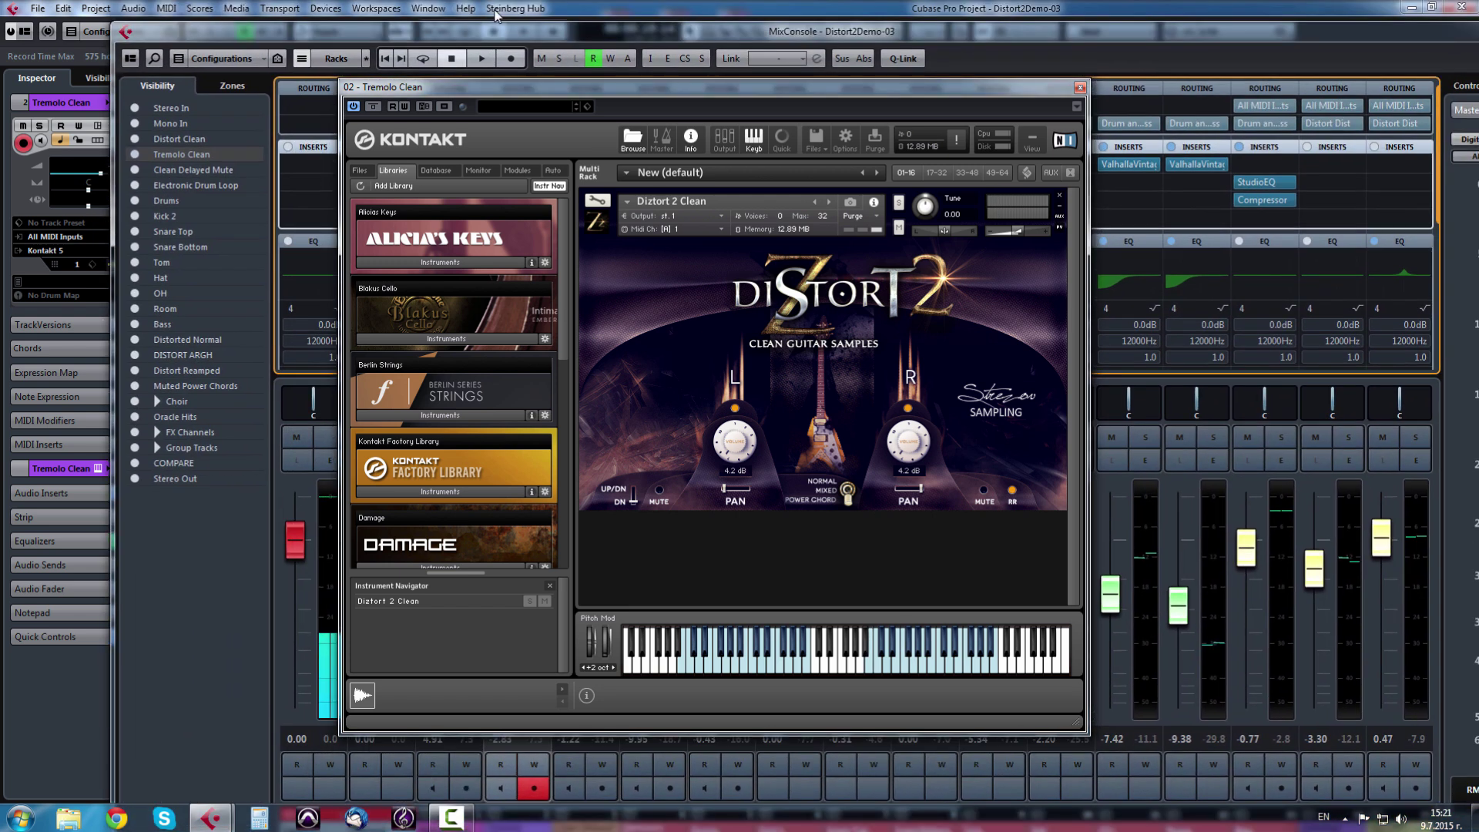
{"action": "left_click", "coordinate": [497, 14]}
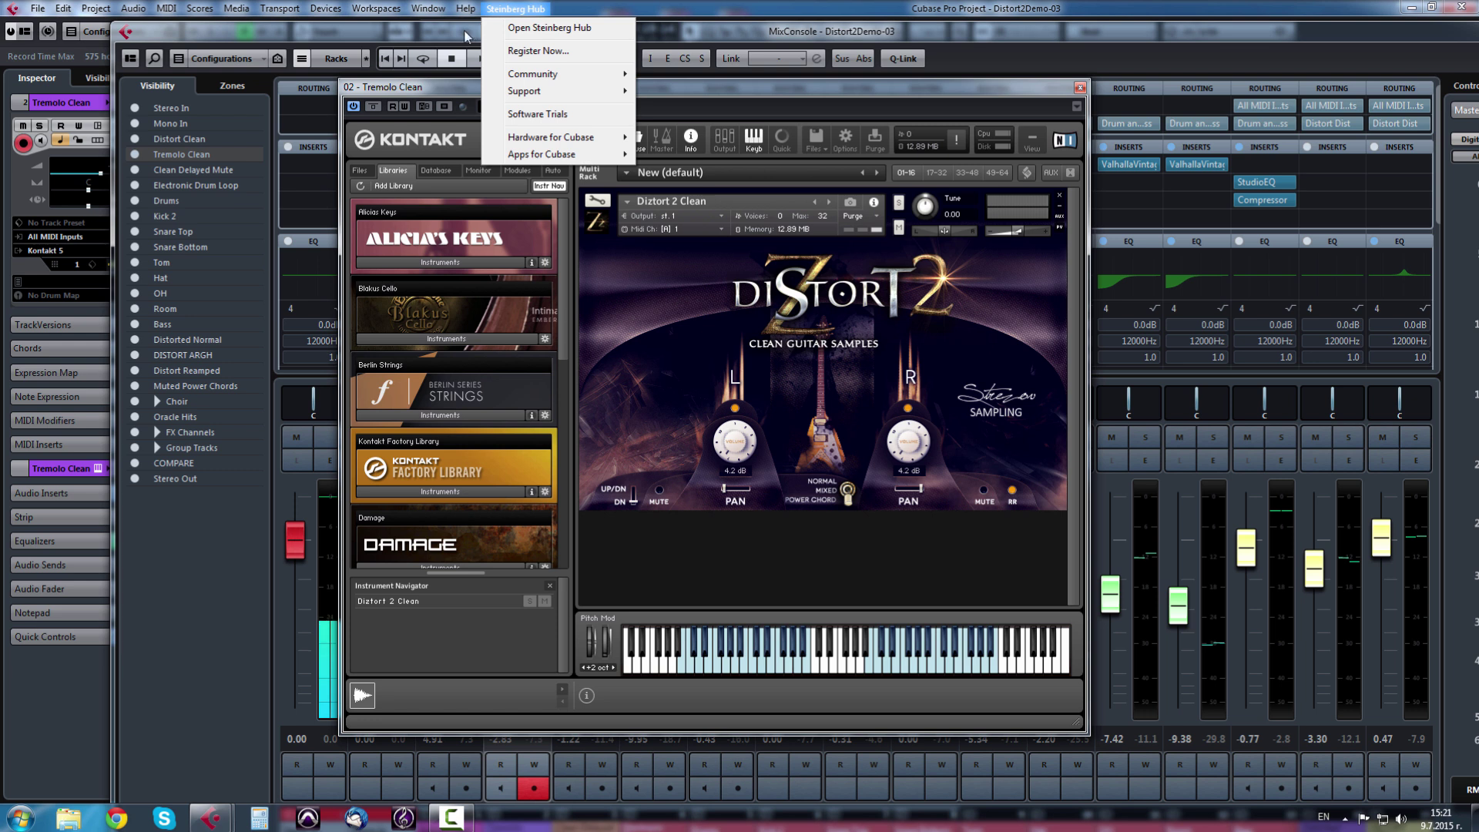
{"action": "left_click", "coordinate": [474, 35]}
{"action": "double_click", "coordinate": [478, 35]}
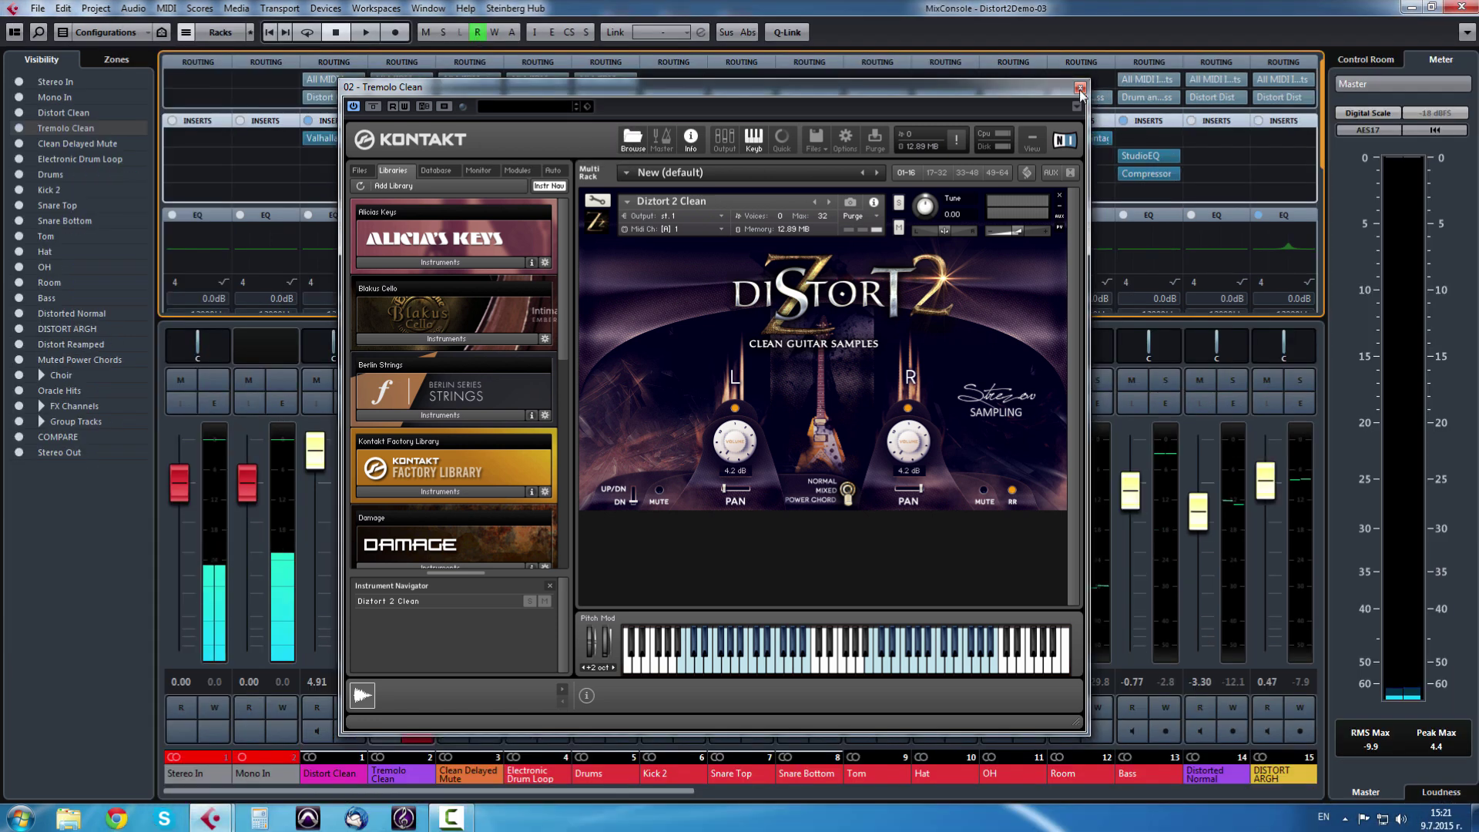
{"action": "key", "text": "ctrl+w"}
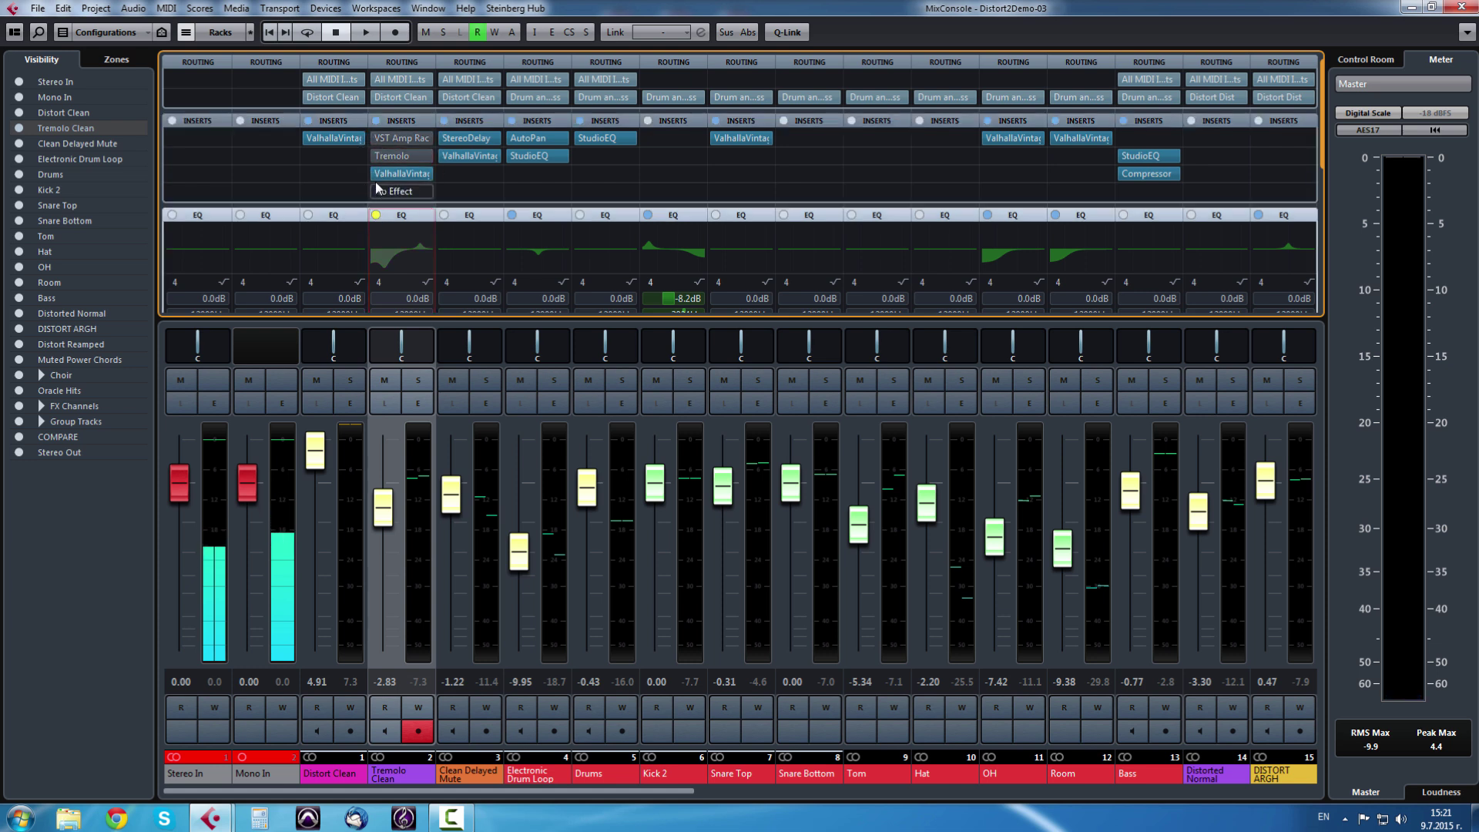
- Enable the ValhallaVintage and Tremolo inserts and the EQ on the Tremolo Clean channel
{"action": "left_click", "coordinate": [368, 174]}
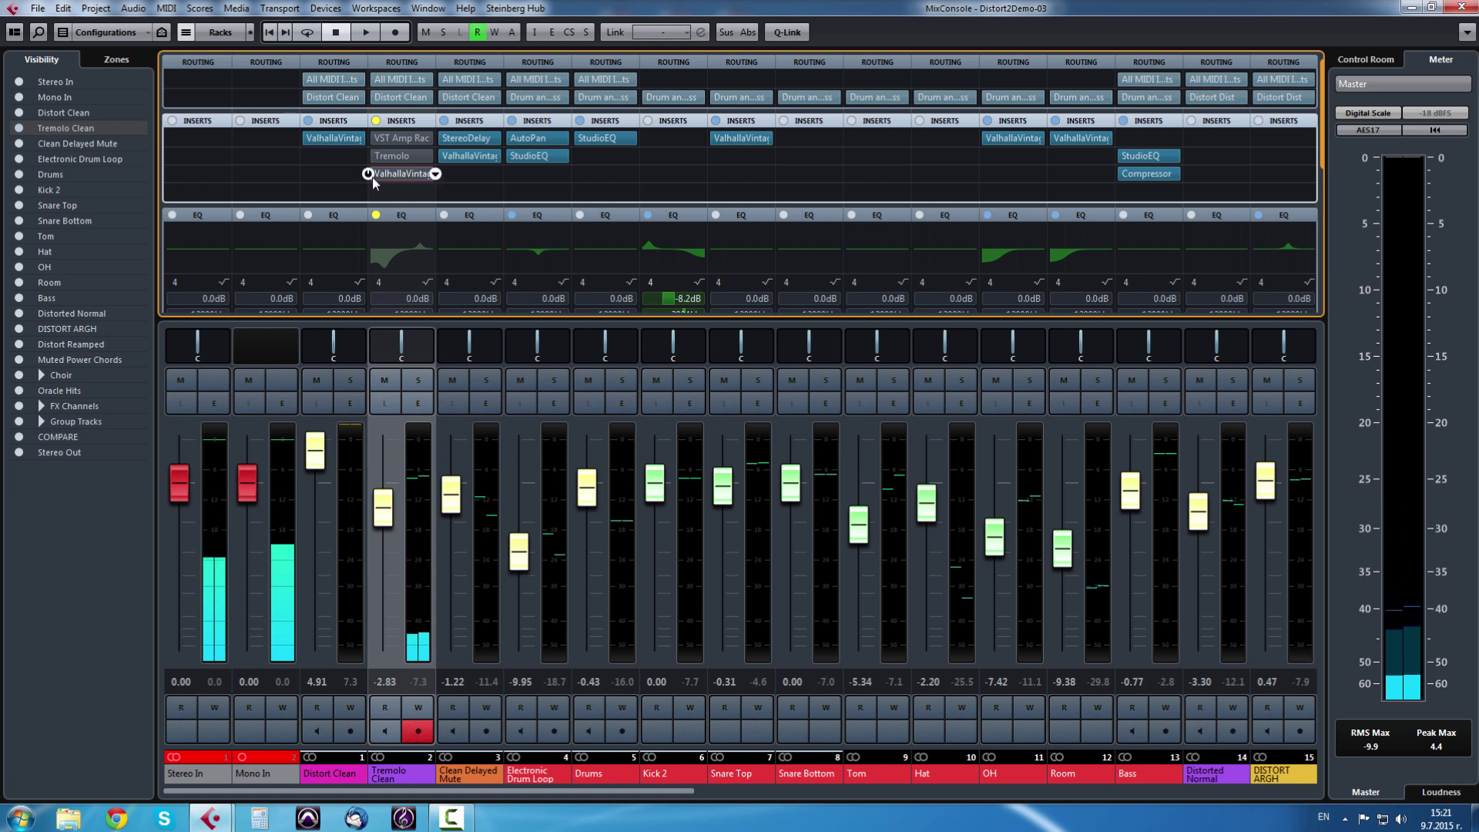
{"action": "left_click", "coordinate": [370, 175]}
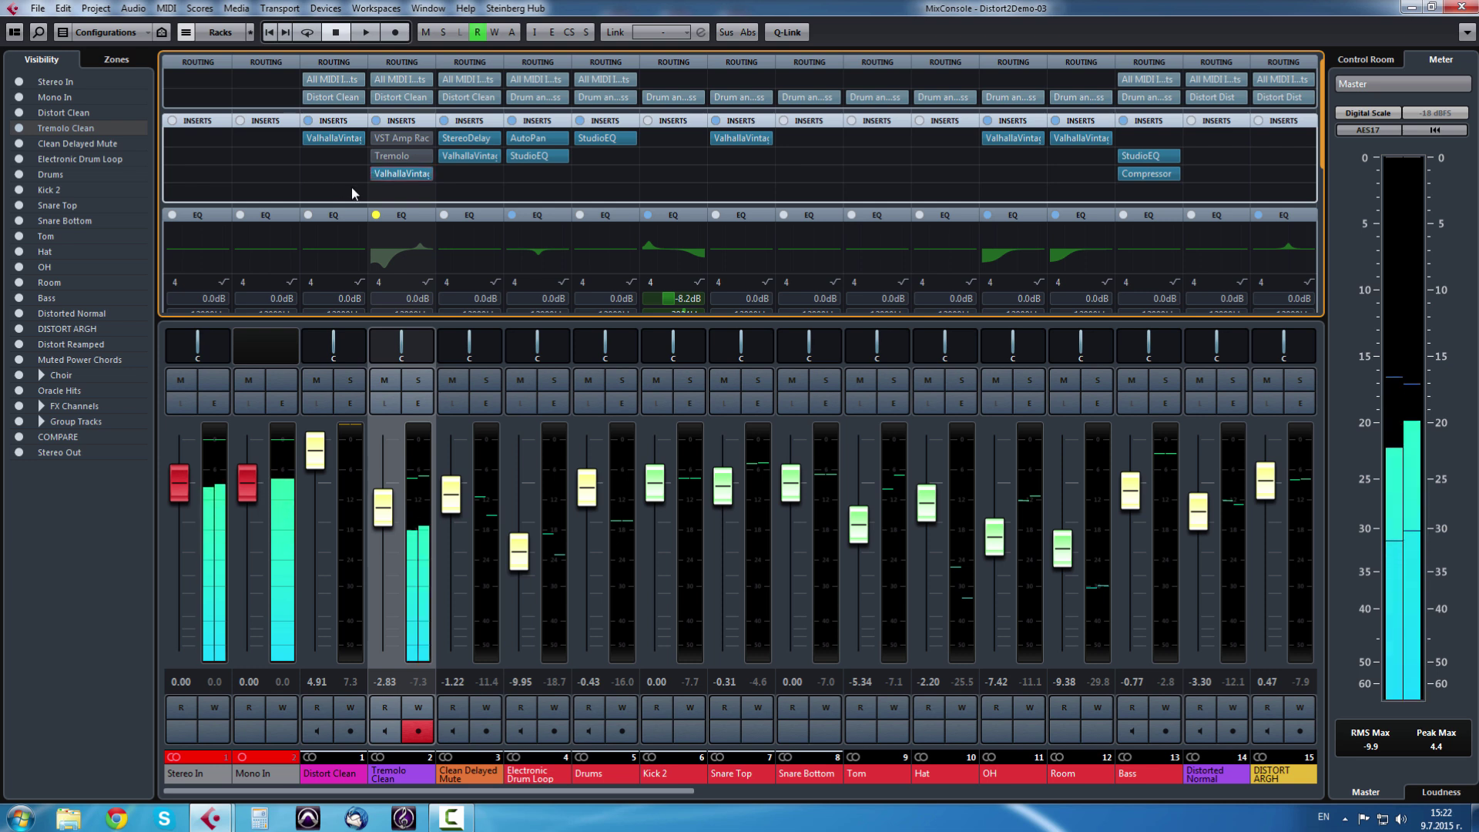
{"action": "mouse_move", "coordinate": [385, 160]}
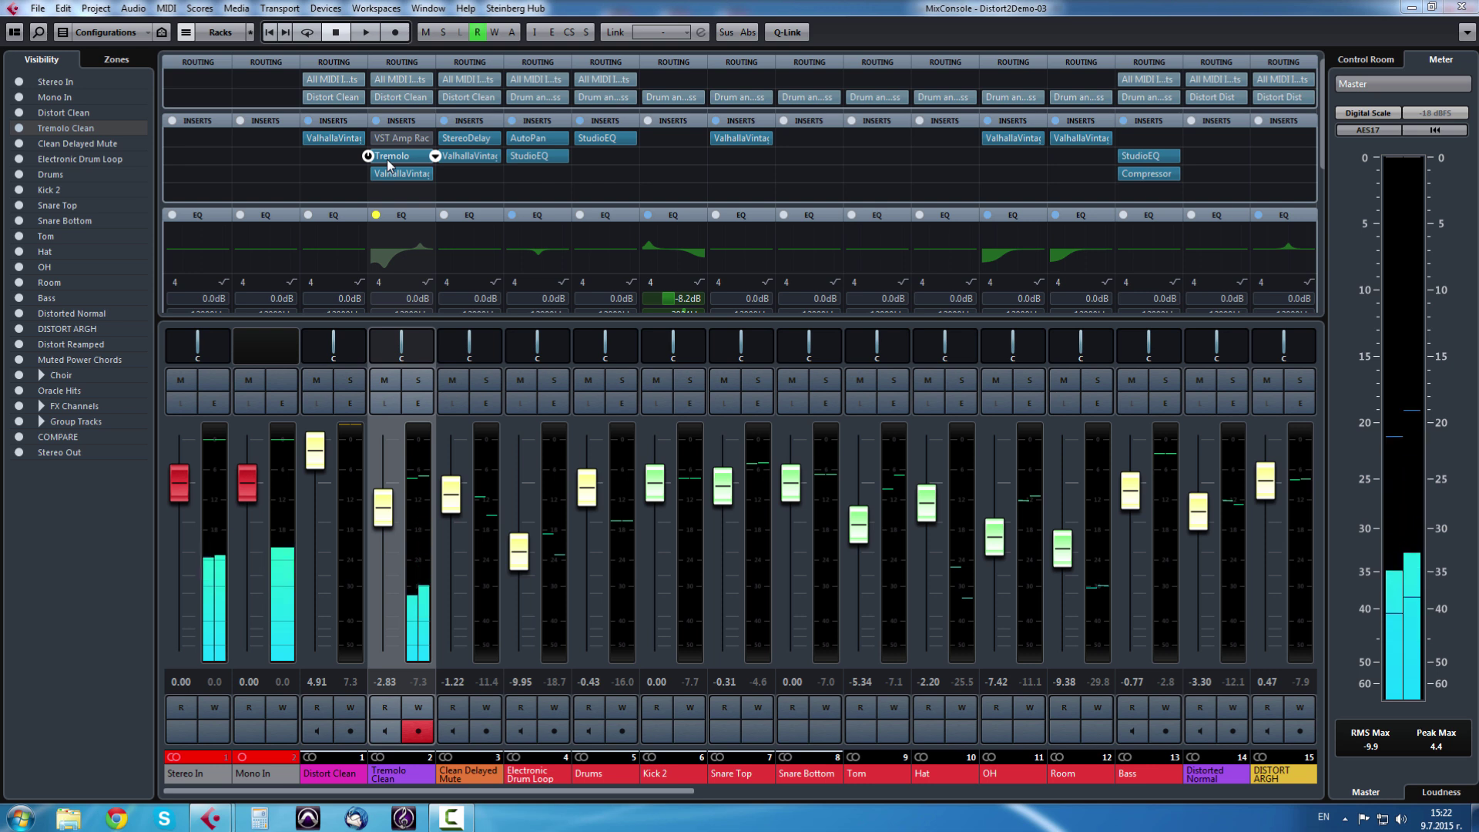
{"action": "left_click", "coordinate": [376, 216]}
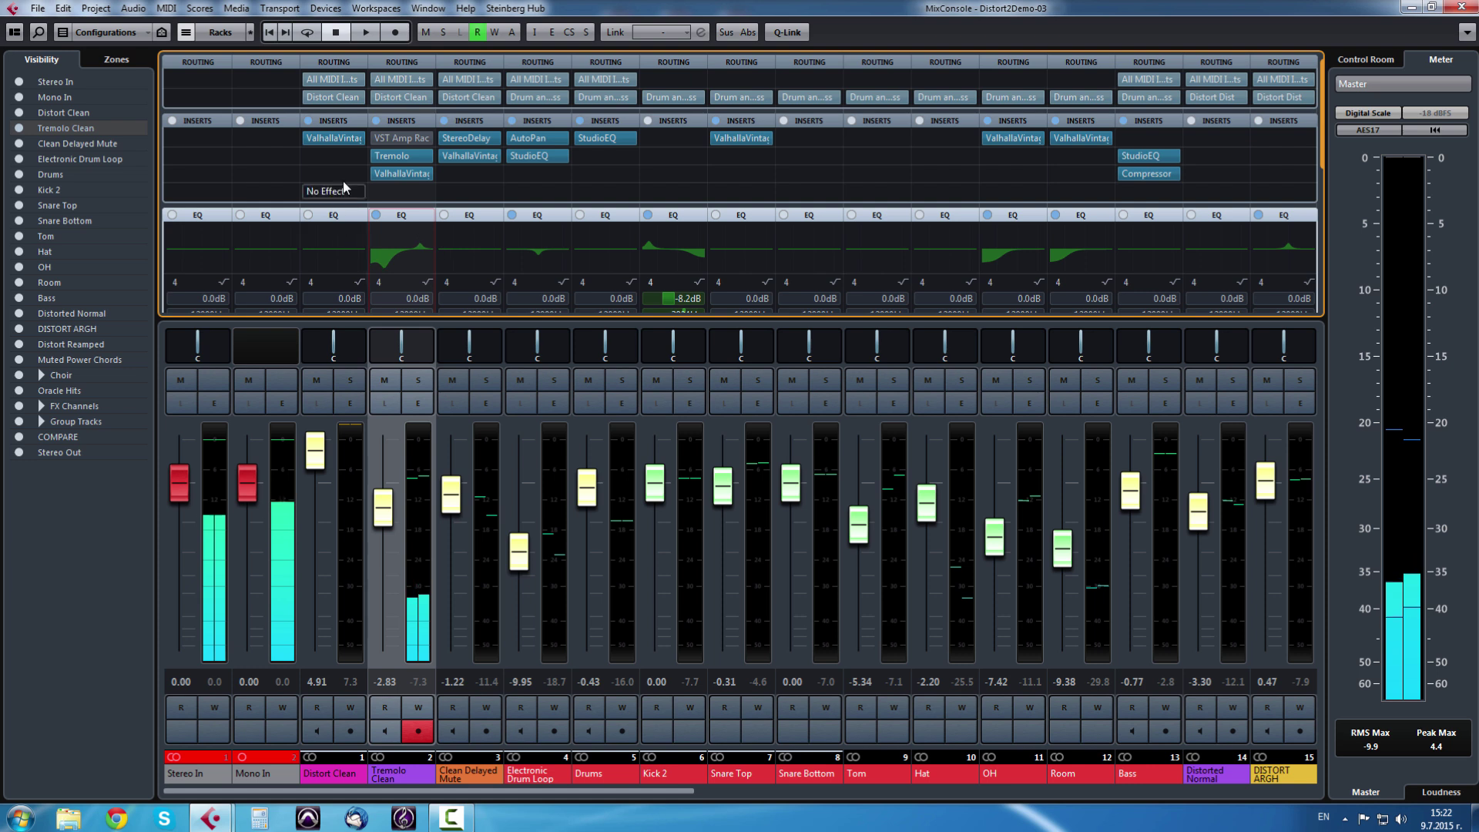
- Activate the VST Amp Rack insert on the Tremolo Clean channel while viewing its Crunch preset, and close the plug-in window
{"action": "left_click", "coordinate": [373, 139]}
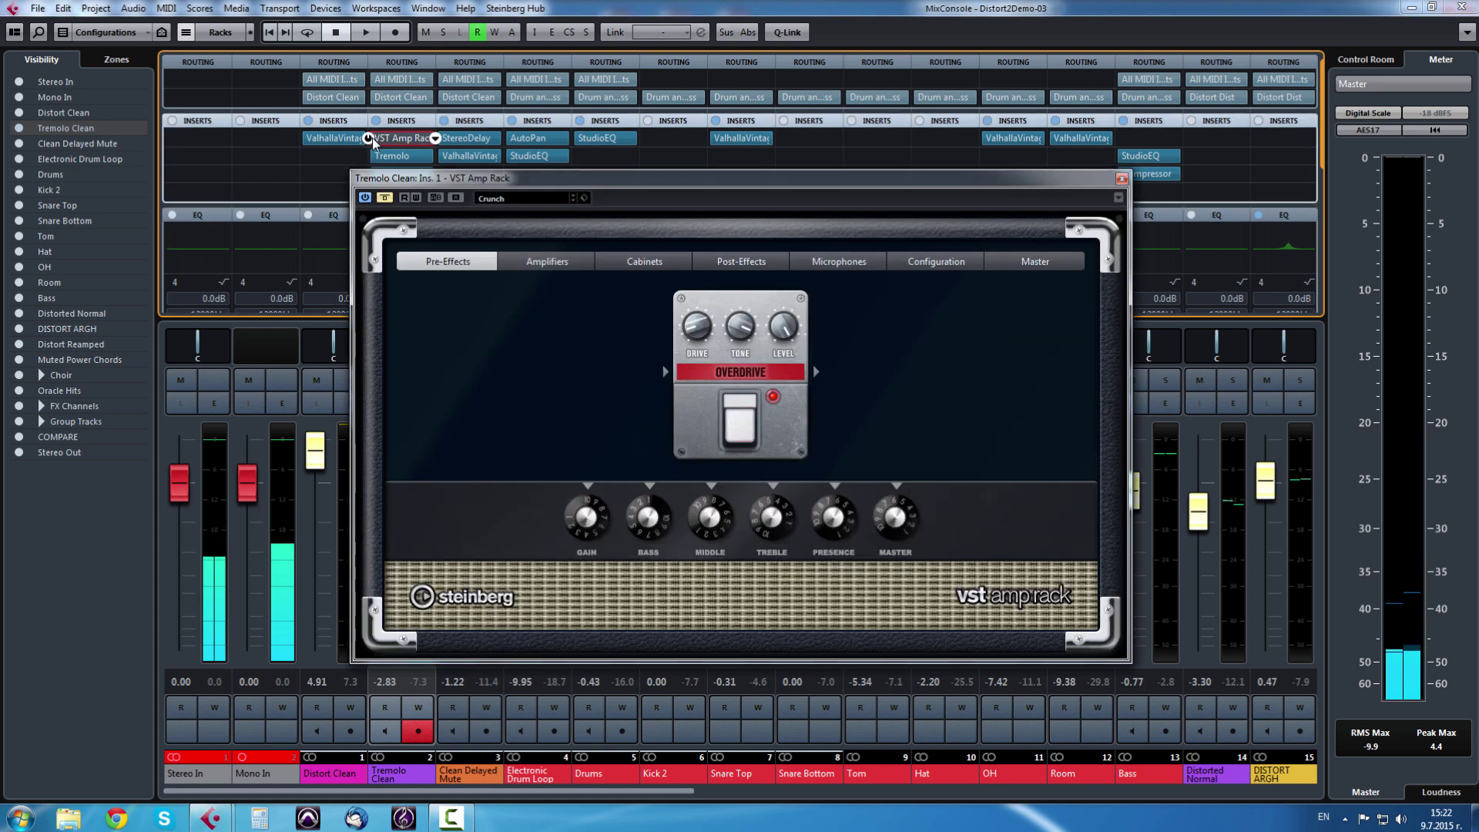
{"action": "left_click_drag", "start_coordinate": [570, 175], "coordinate": [739, 121]}
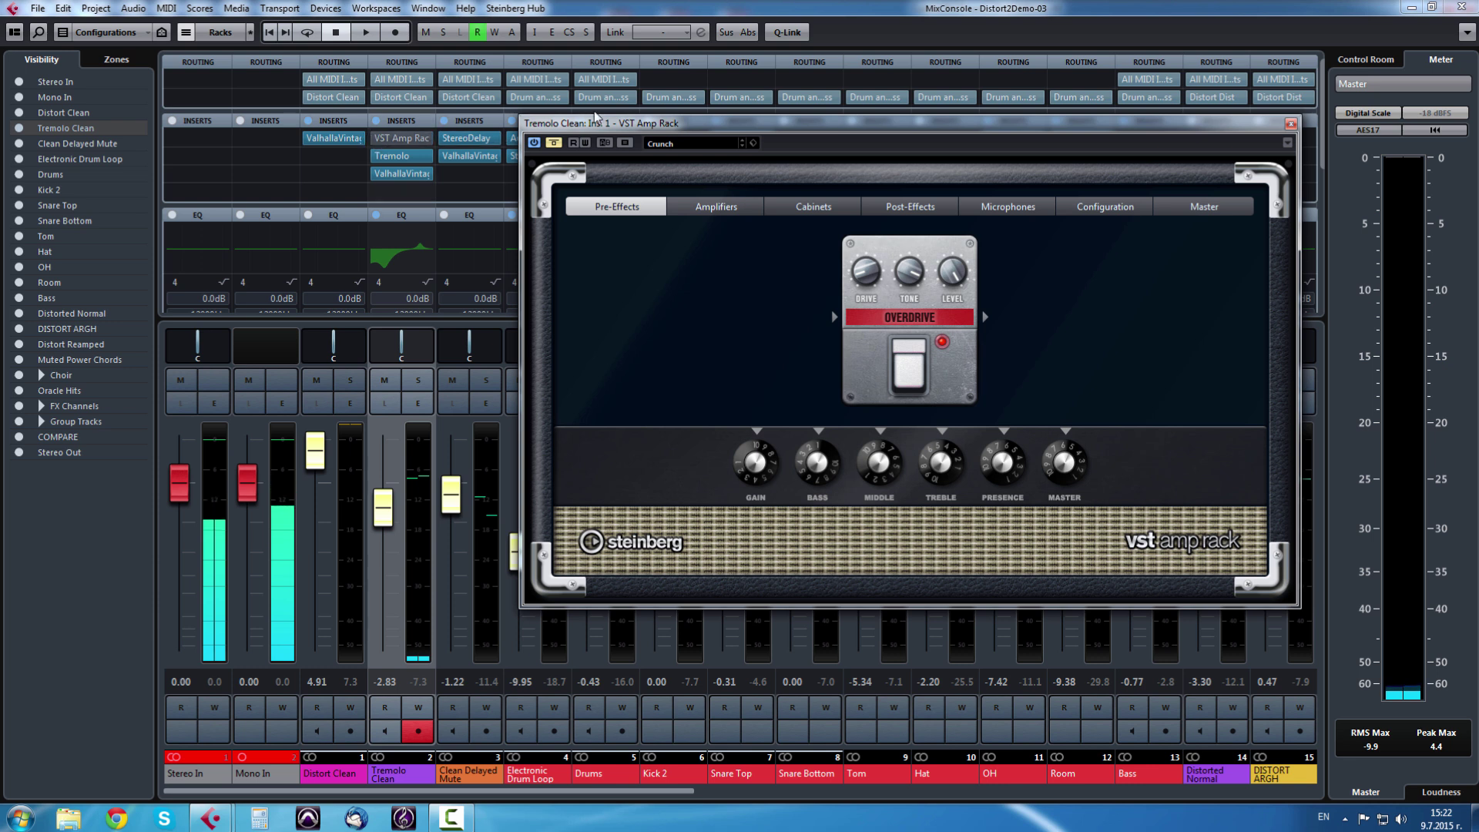
{"action": "left_click", "coordinate": [368, 139]}
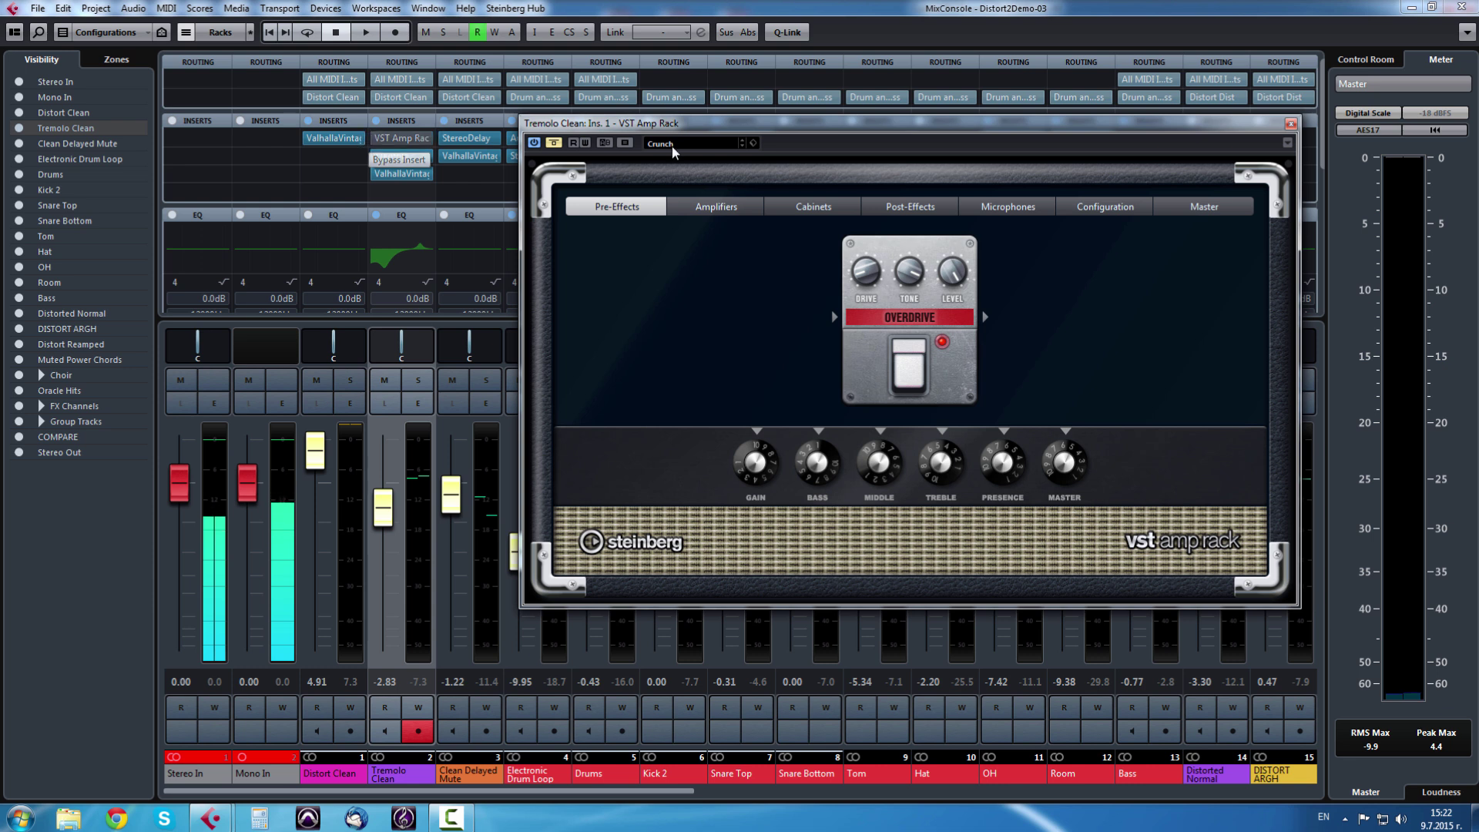
{"action": "left_click_drag", "start_coordinate": [851, 130], "coordinate": [883, 117]}
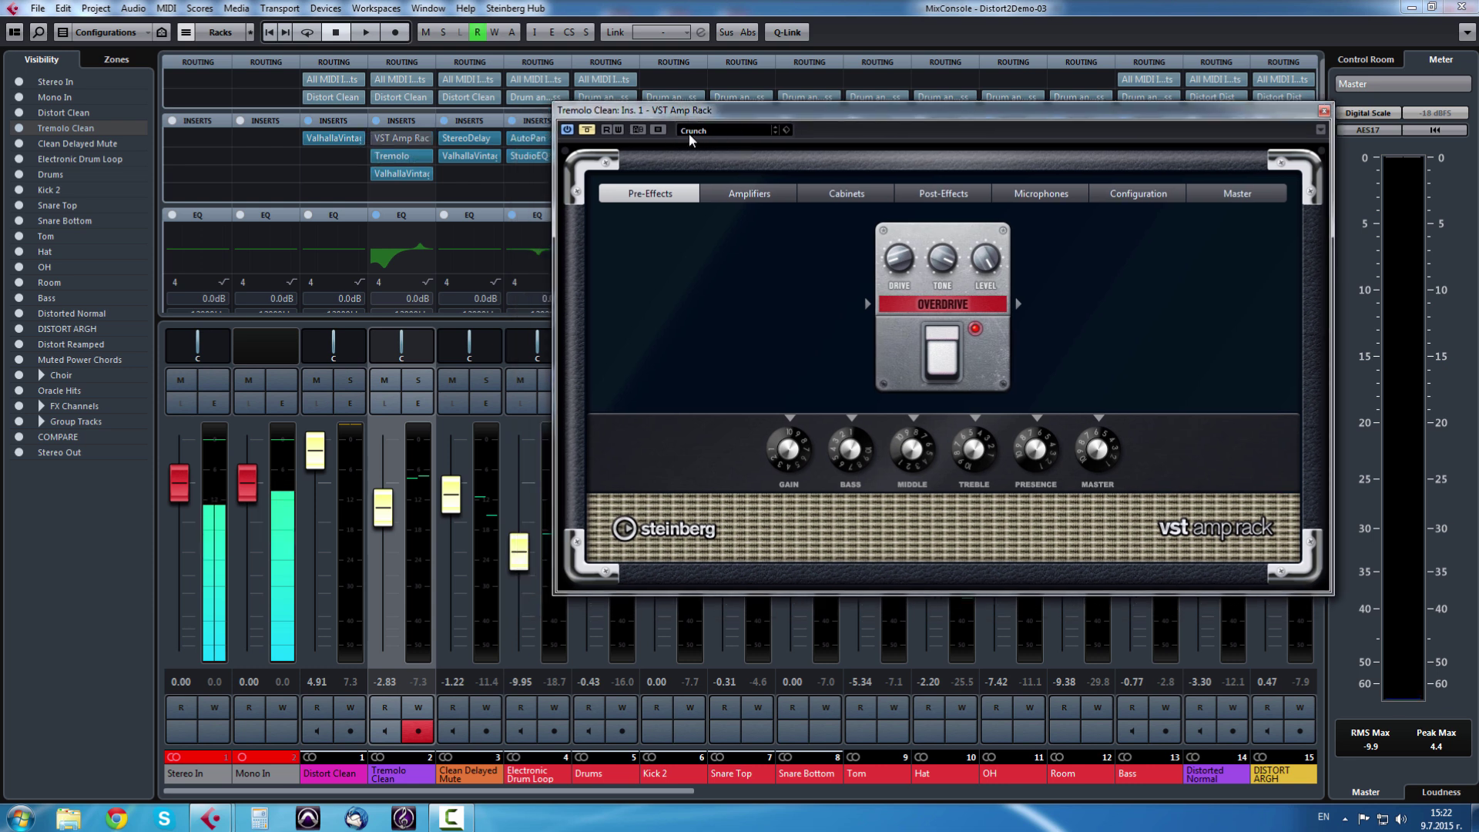
{"action": "left_click", "coordinate": [370, 138]}
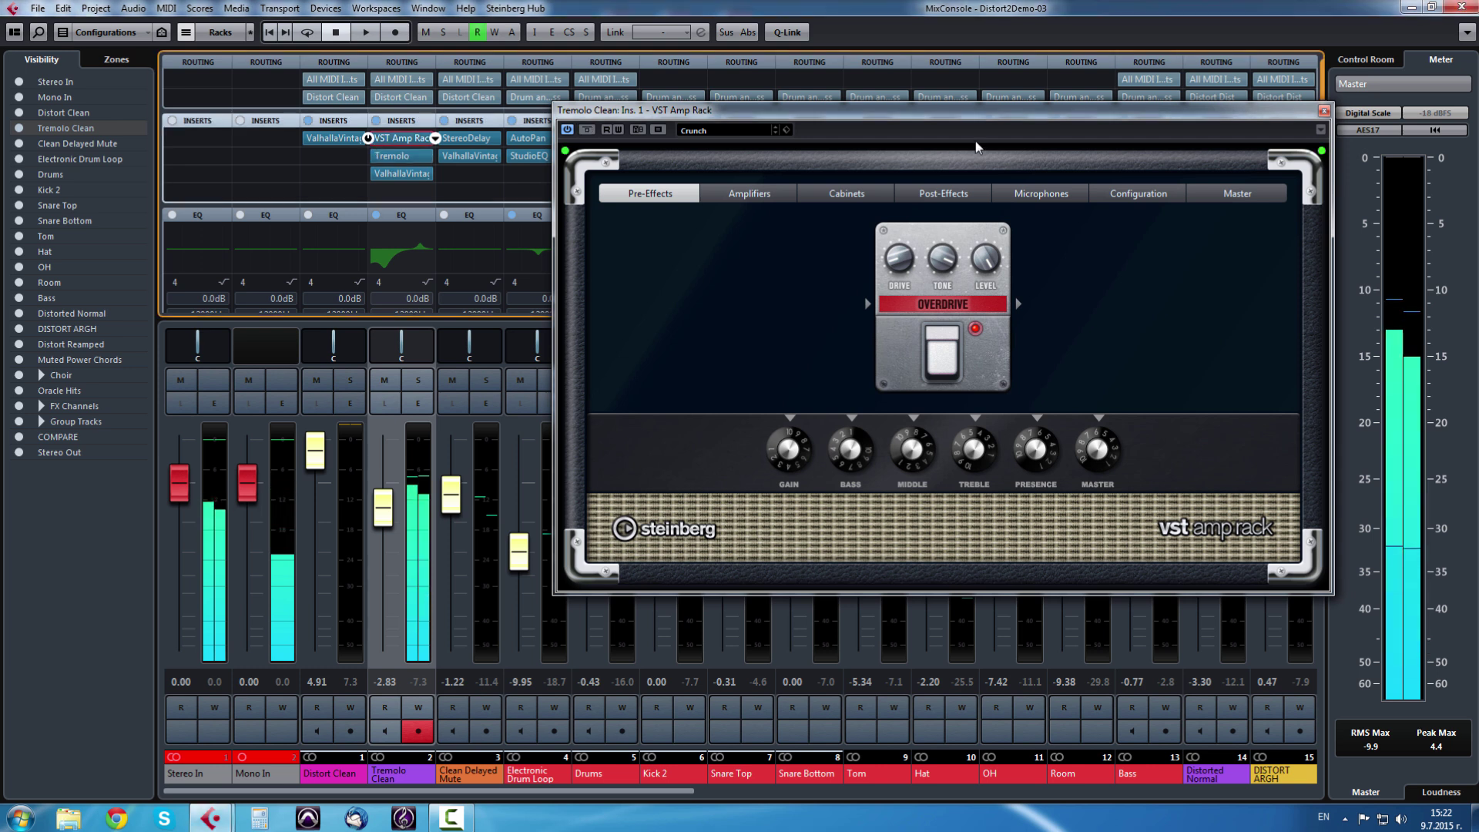
{"action": "left_click", "coordinate": [1324, 110]}
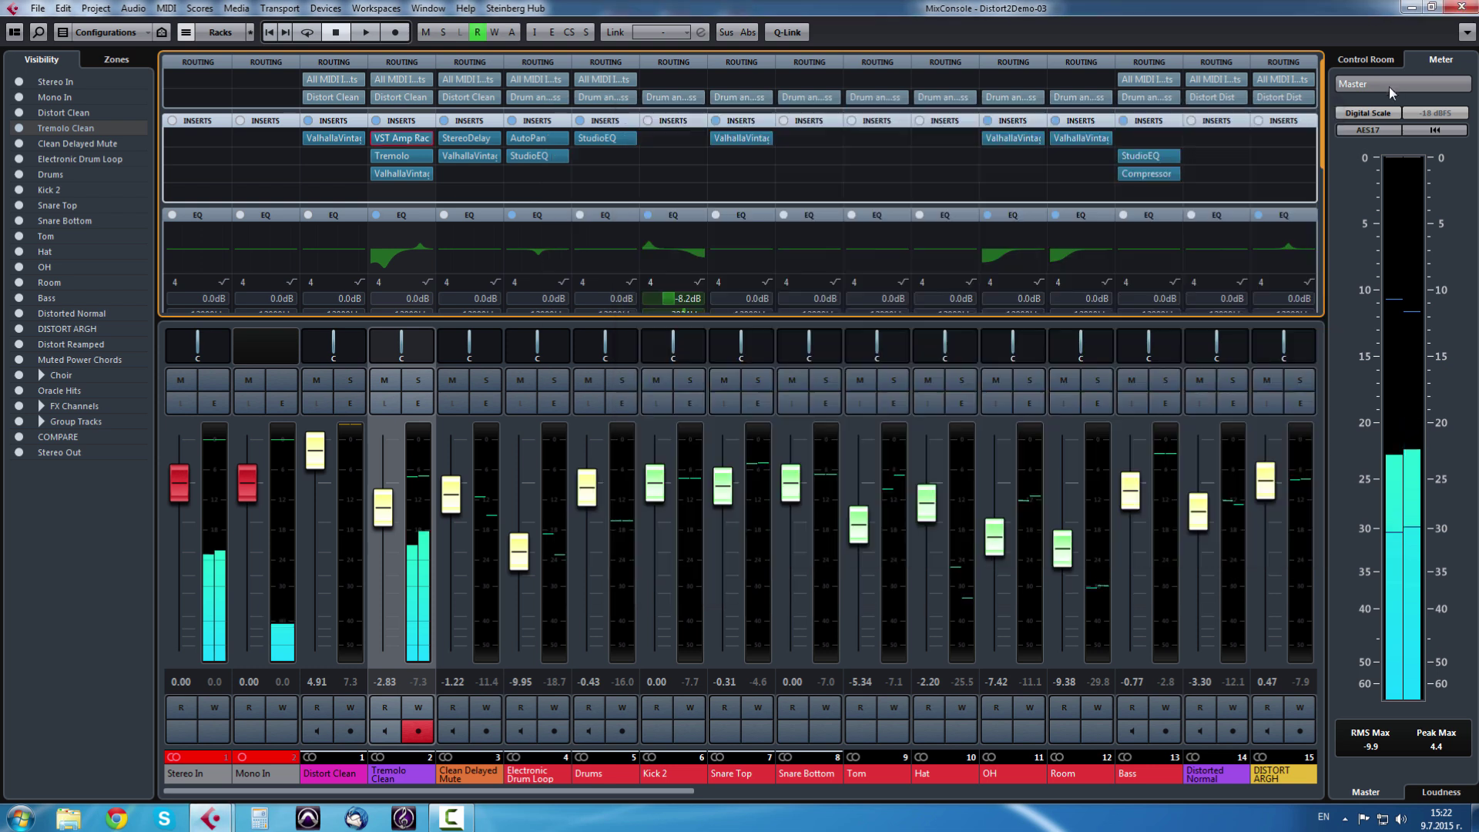
- Close the MixConsole and view the Tremolo Clean track's Kontakt instrument with the Diztort 2 Clean patch, closing it when finished
{"action": "left_click", "coordinate": [1462, 7]}
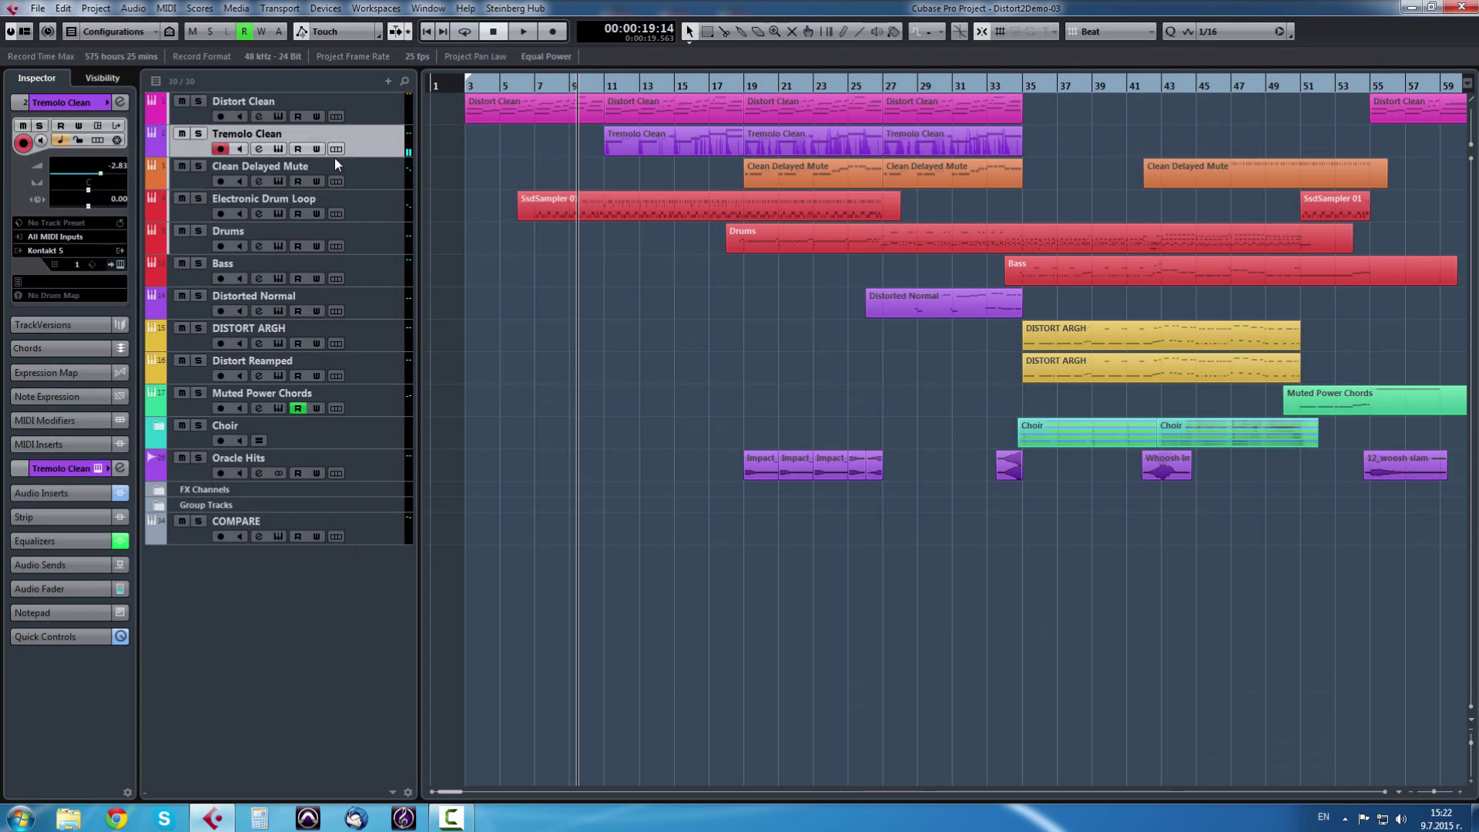
{"action": "left_click", "coordinate": [119, 265]}
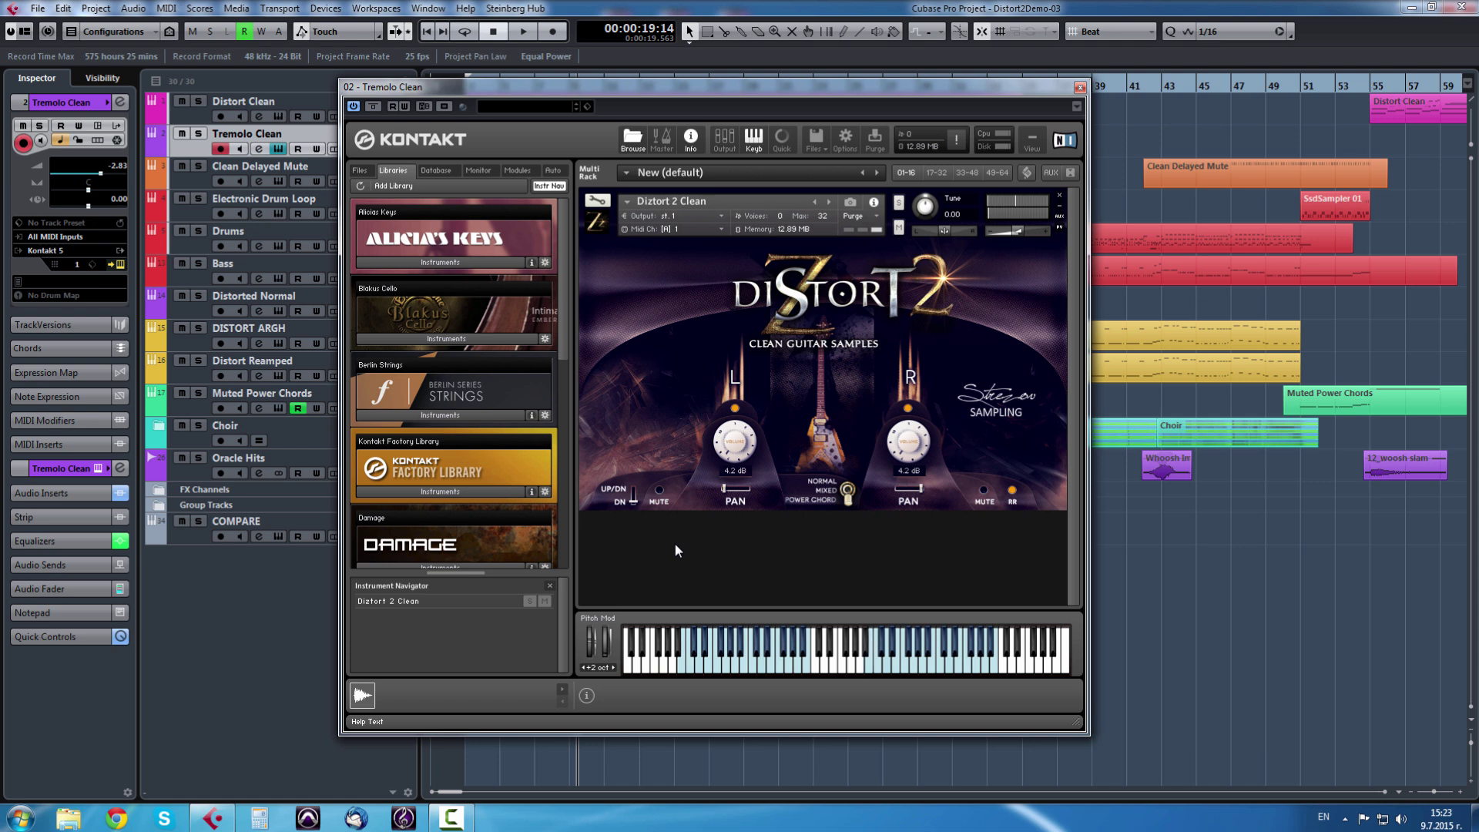
{"action": "left_click", "coordinate": [1080, 87]}
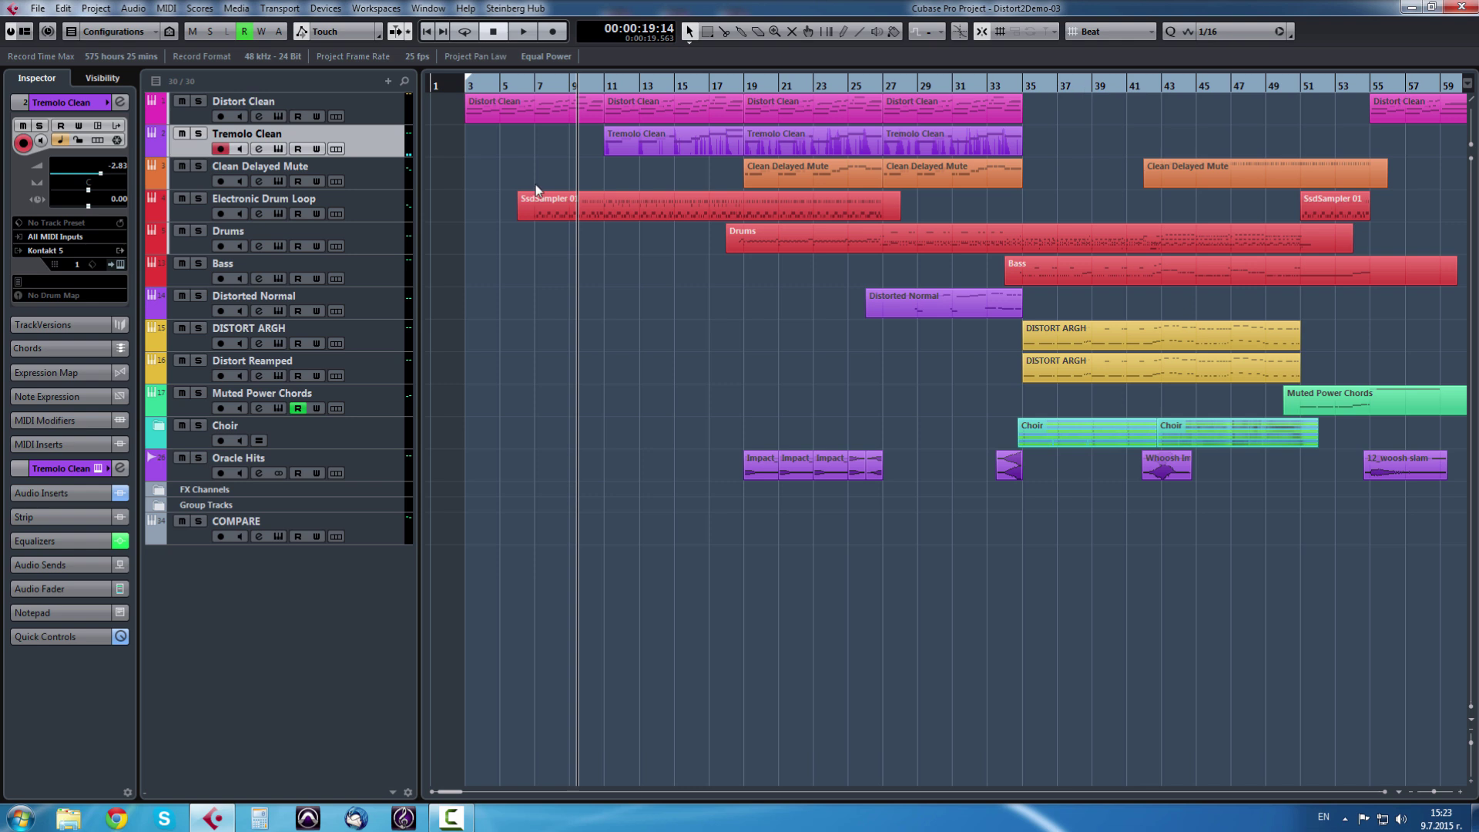
- Solo the Tremolo Clean and Distort Clean tracks and disarm Tremolo Clean for recording
{"action": "key", "text": "s"}
{"action": "left_click", "coordinate": [199, 101]}
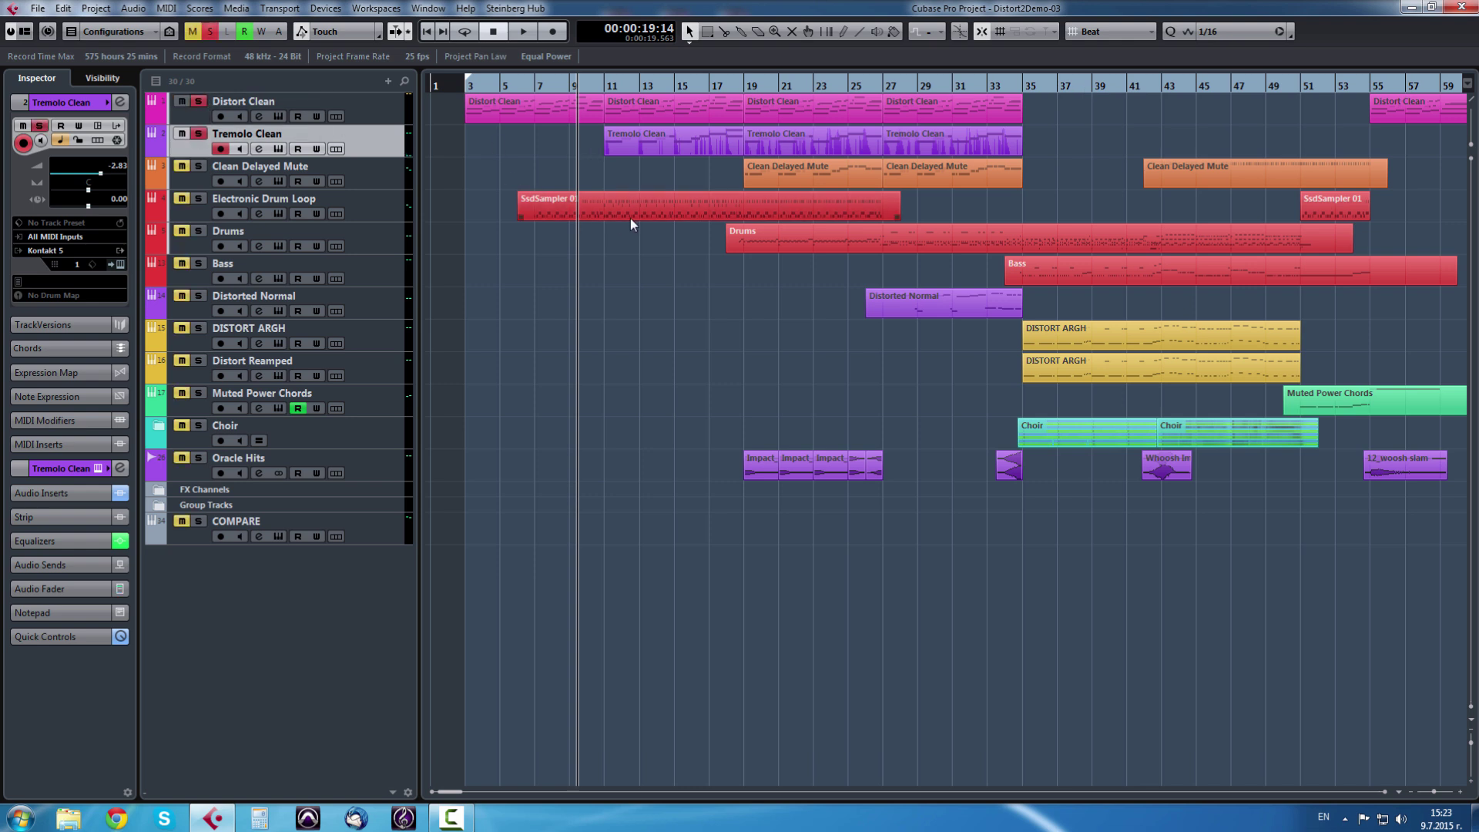
{"action": "scroll", "coordinate": [658, 206], "scroll_direction": "up", "scroll_amount": 3}
{"action": "scroll", "coordinate": [525, 208], "scroll_direction": "down", "scroll_amount": 1}
{"action": "scroll", "coordinate": [724, 184], "scroll_direction": "left", "scroll_amount": 4}
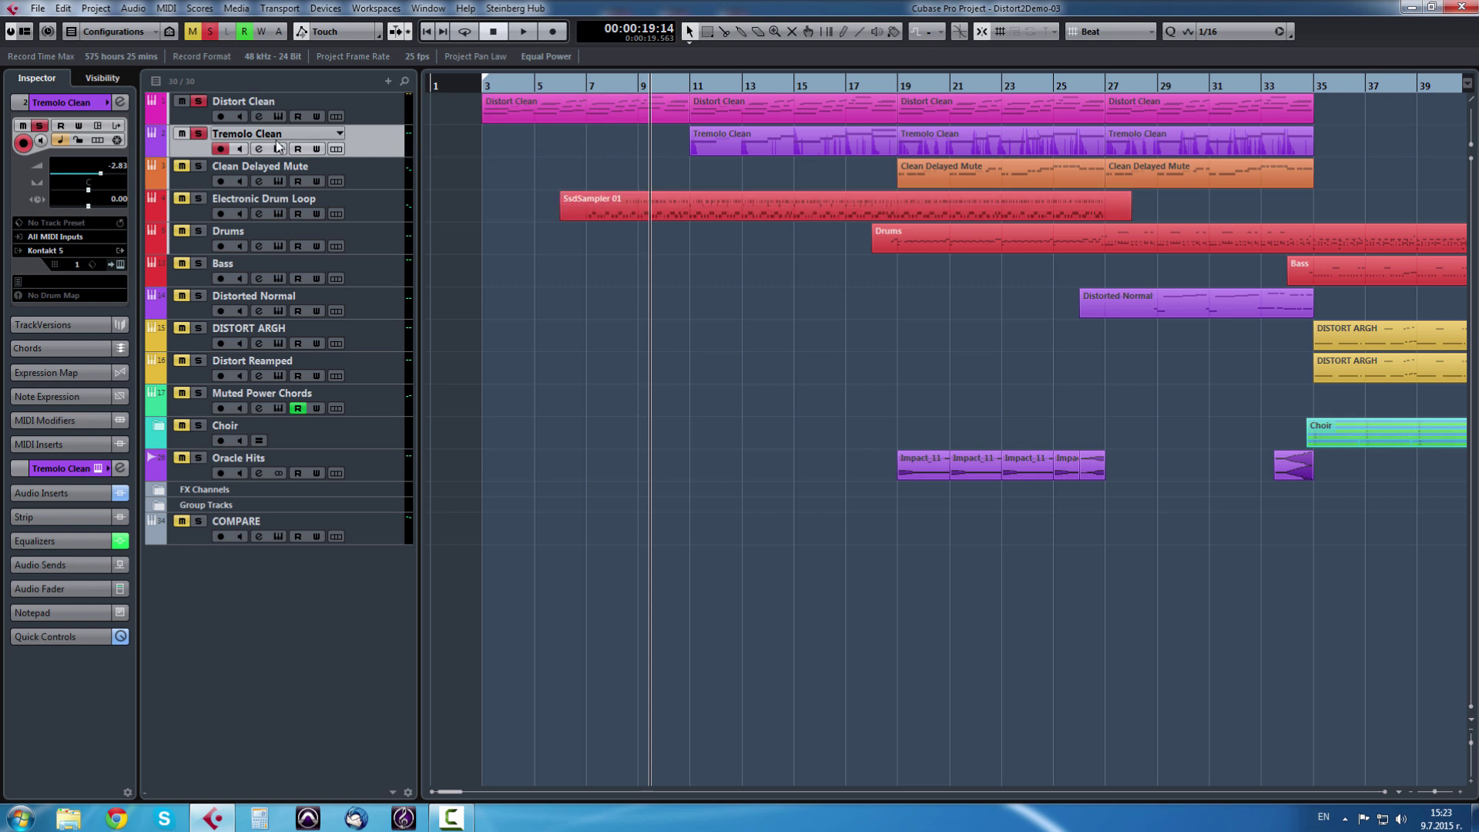
{"action": "left_click", "coordinate": [221, 149]}
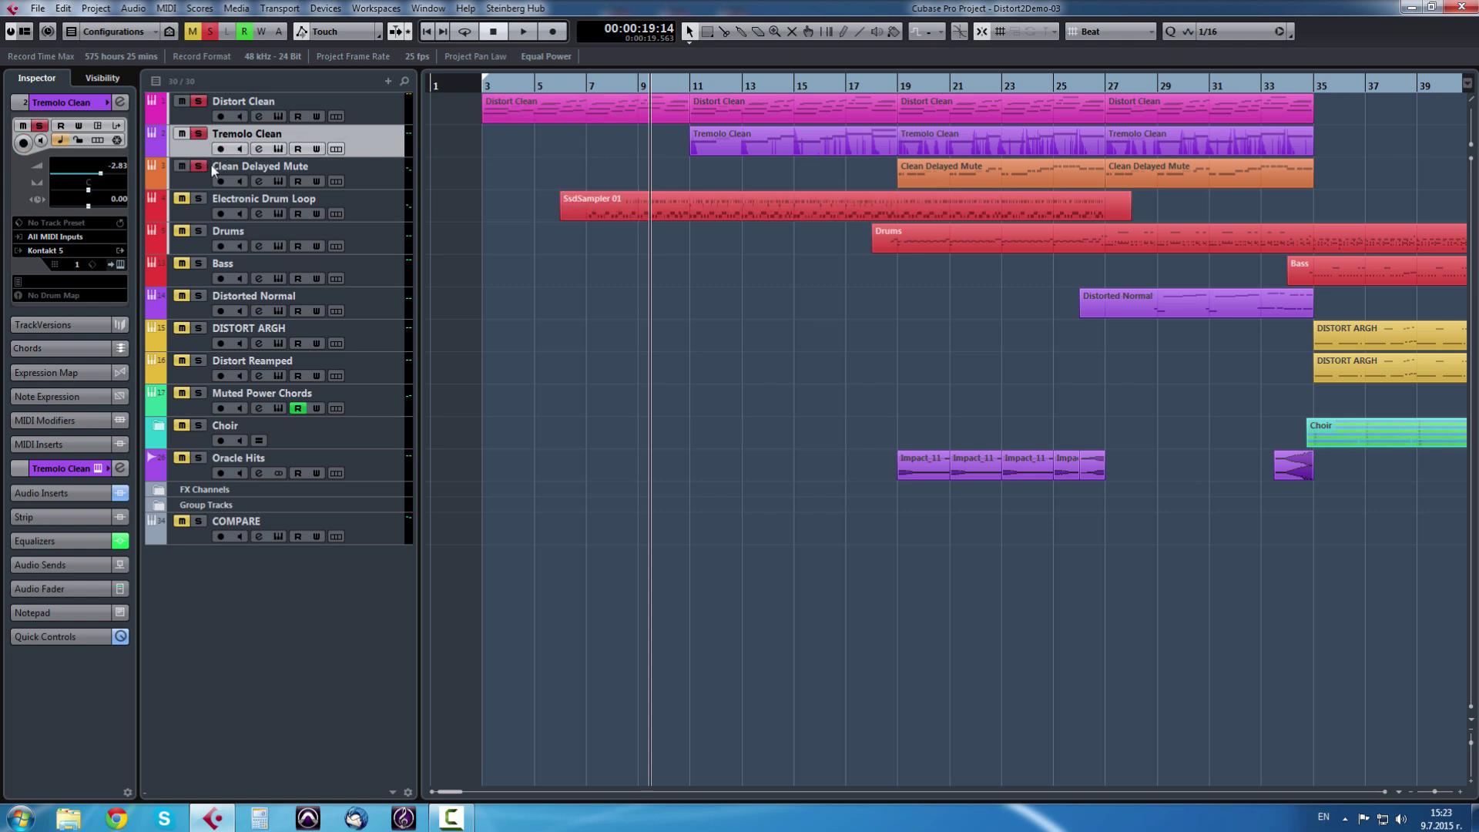
- Play back the soloed clean guitar tracks, selecting Distort Clean and Tremolo Clean in turn
{"action": "key", "text": "space"}
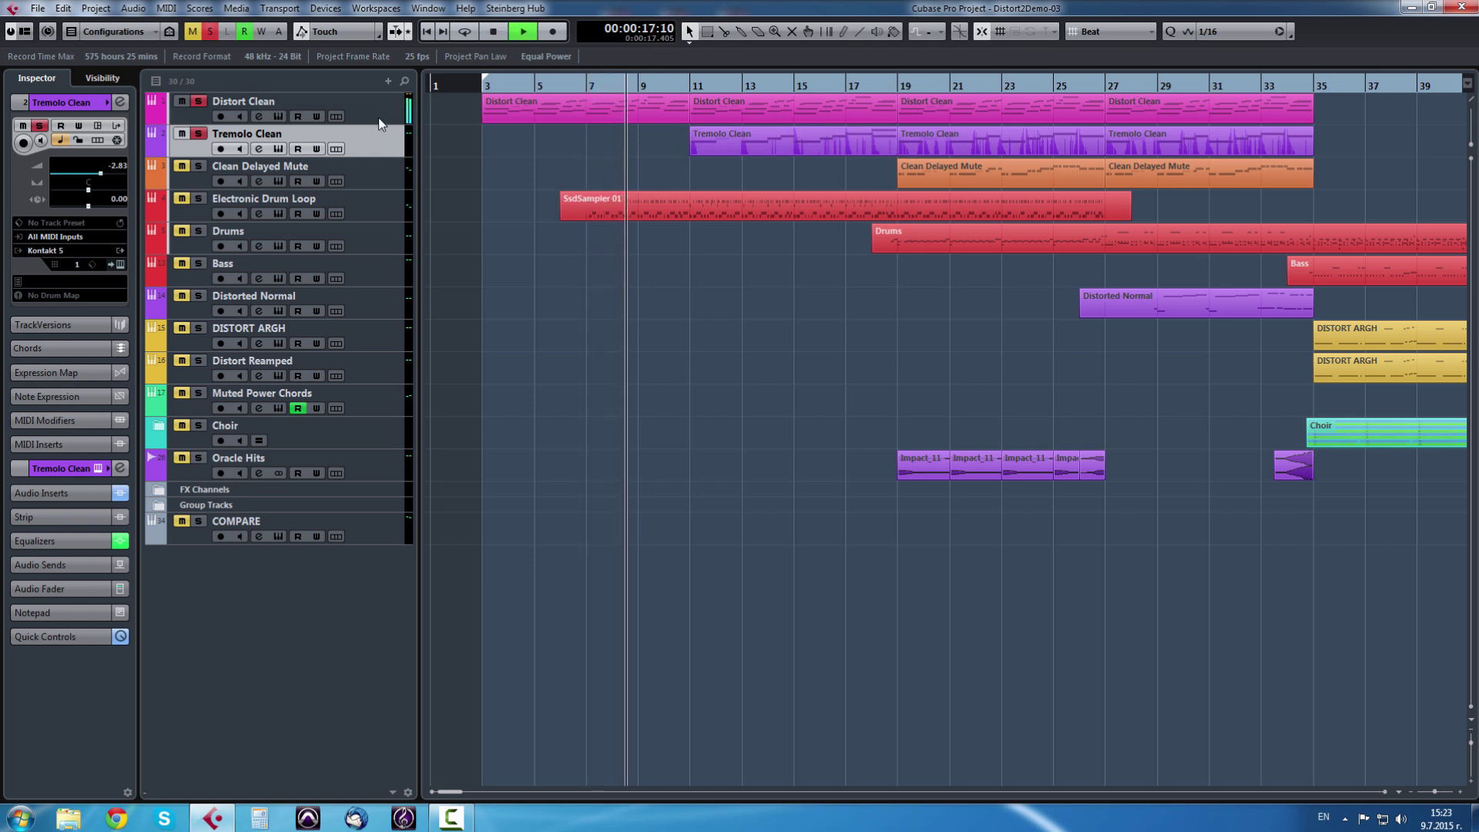
{"action": "left_click", "coordinate": [675, 175]}
{"action": "left_click", "coordinate": [386, 108]}
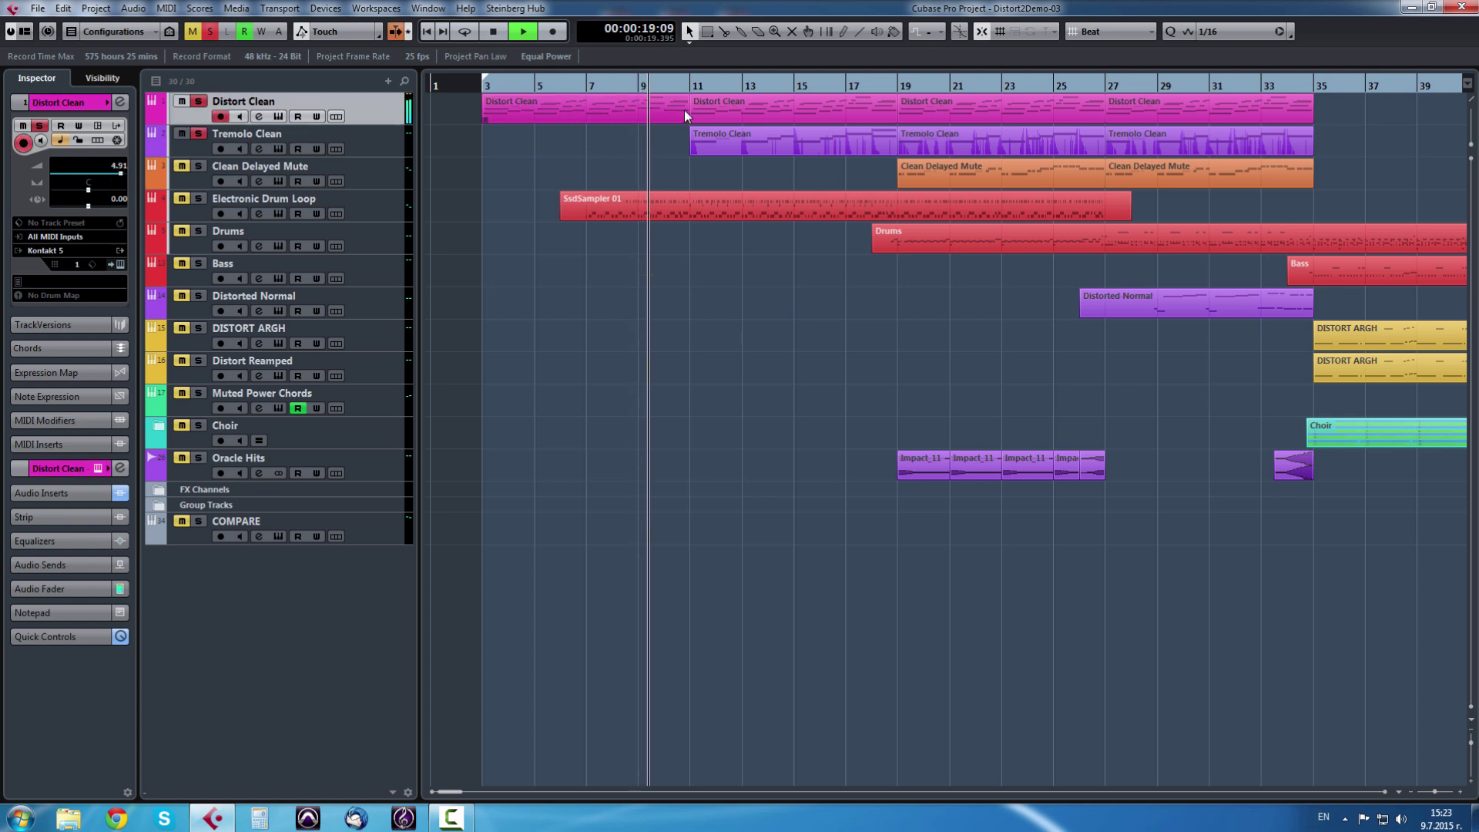
{"action": "left_click", "coordinate": [383, 137]}
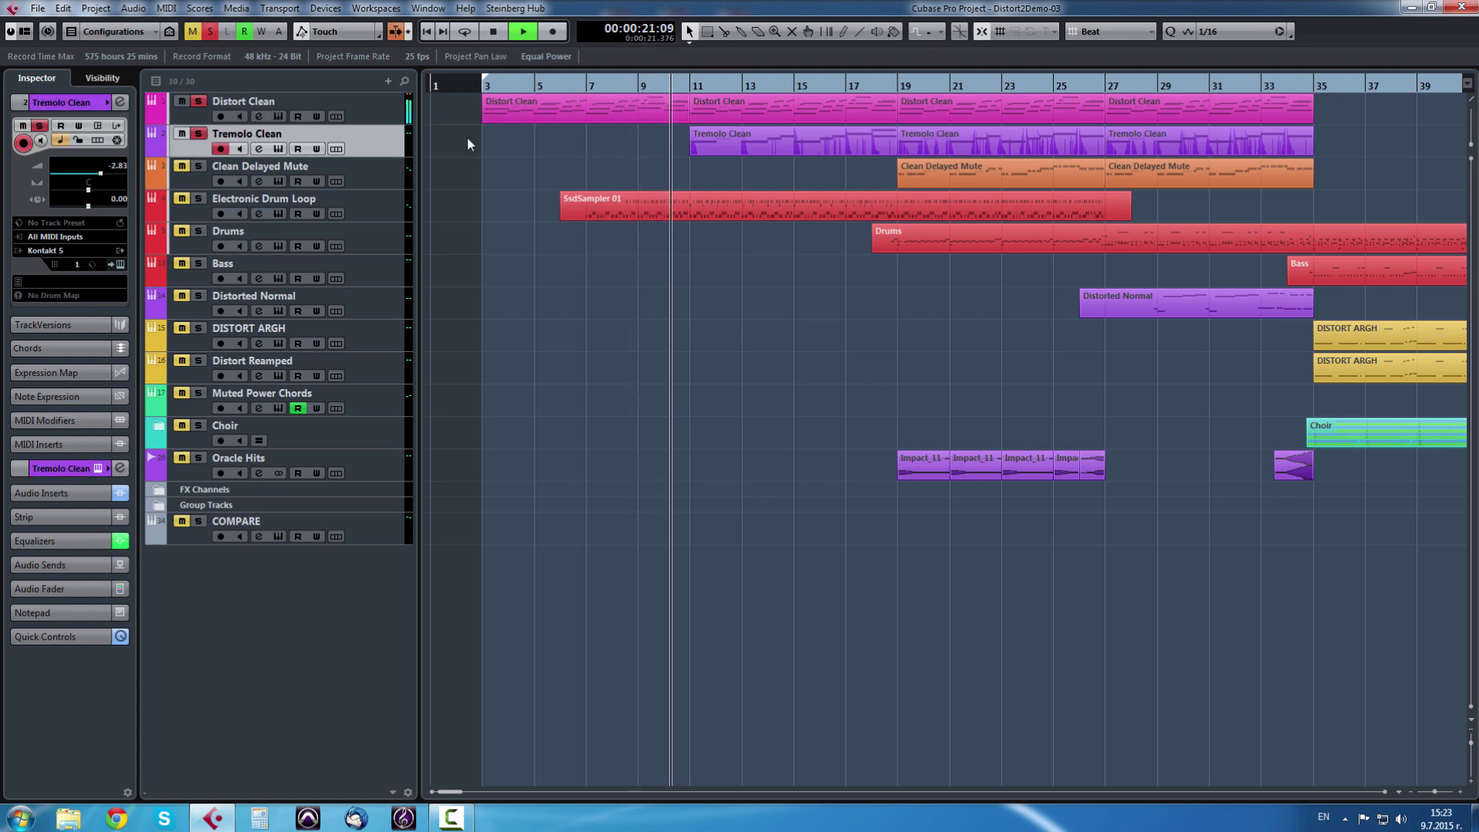
- Examine the notes and modulation curves of the first Tremolo Clean part in the Key Editor, and close the editor
{"action": "double_click", "coordinate": [750, 137]}
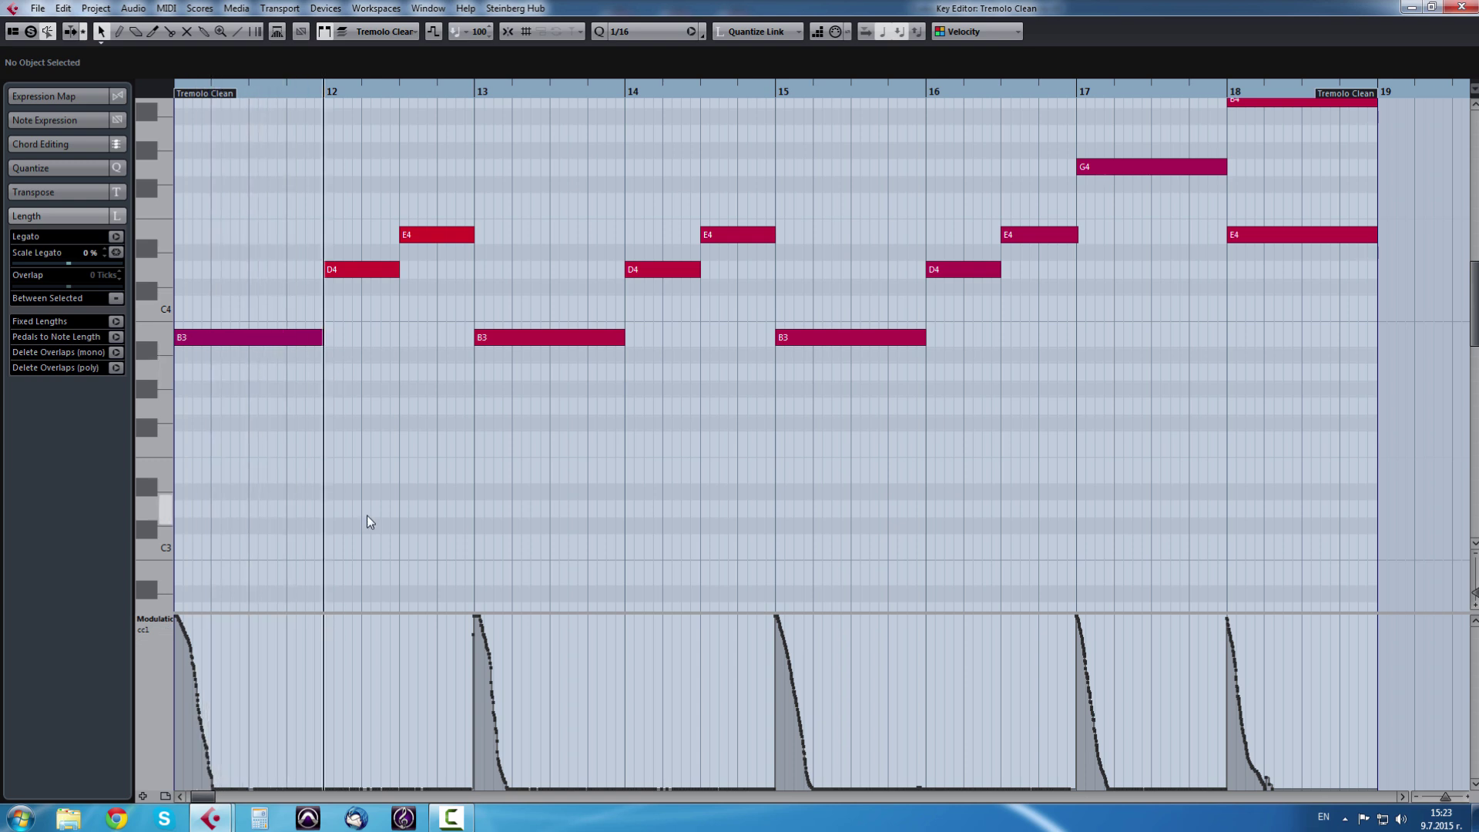
{"action": "scroll", "coordinate": [561, 519], "scroll_direction": "up", "scroll_amount": 3}
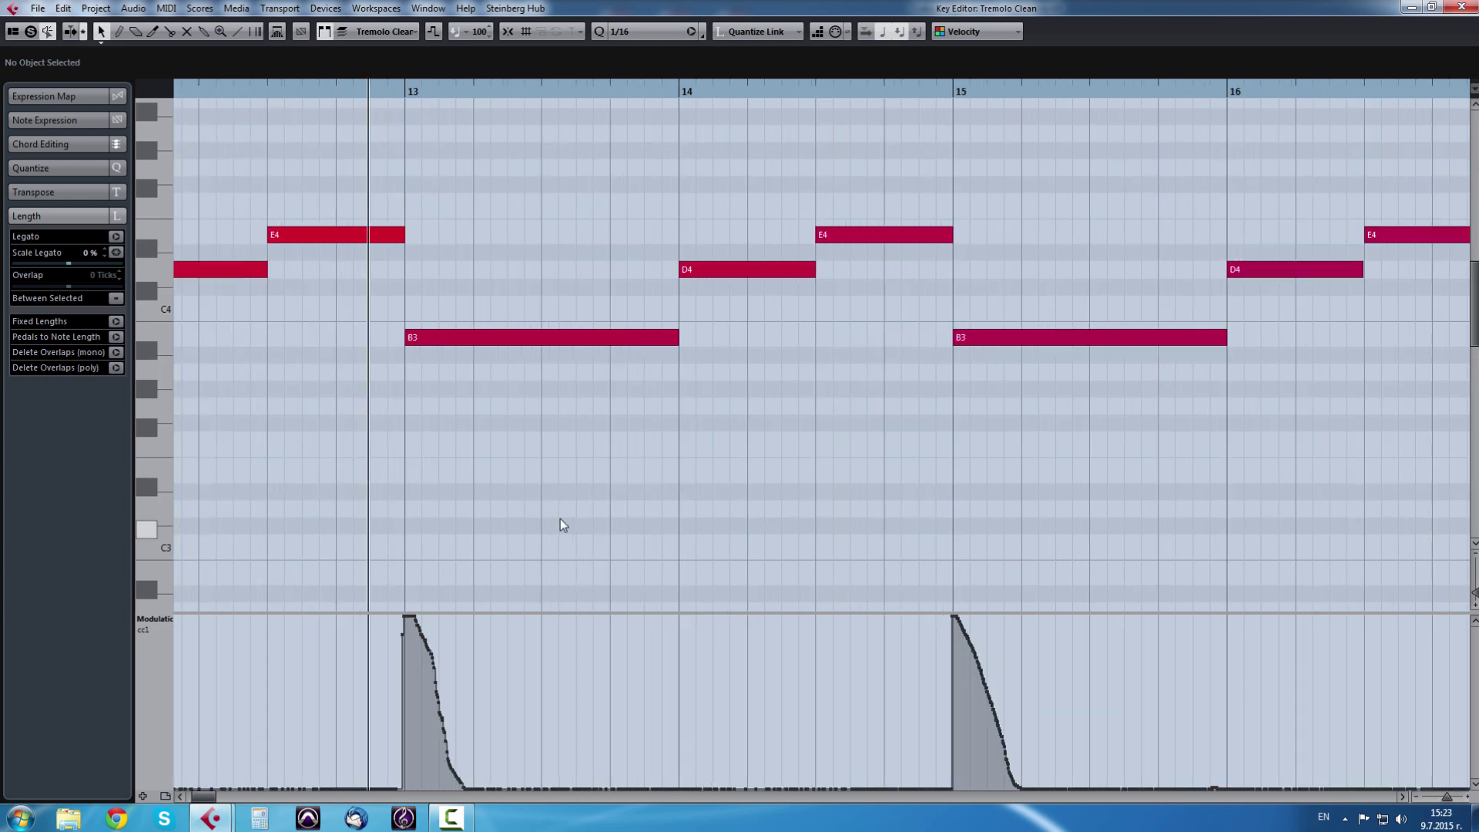
{"action": "scroll", "coordinate": [762, 470], "scroll_direction": "down", "scroll_amount": 3}
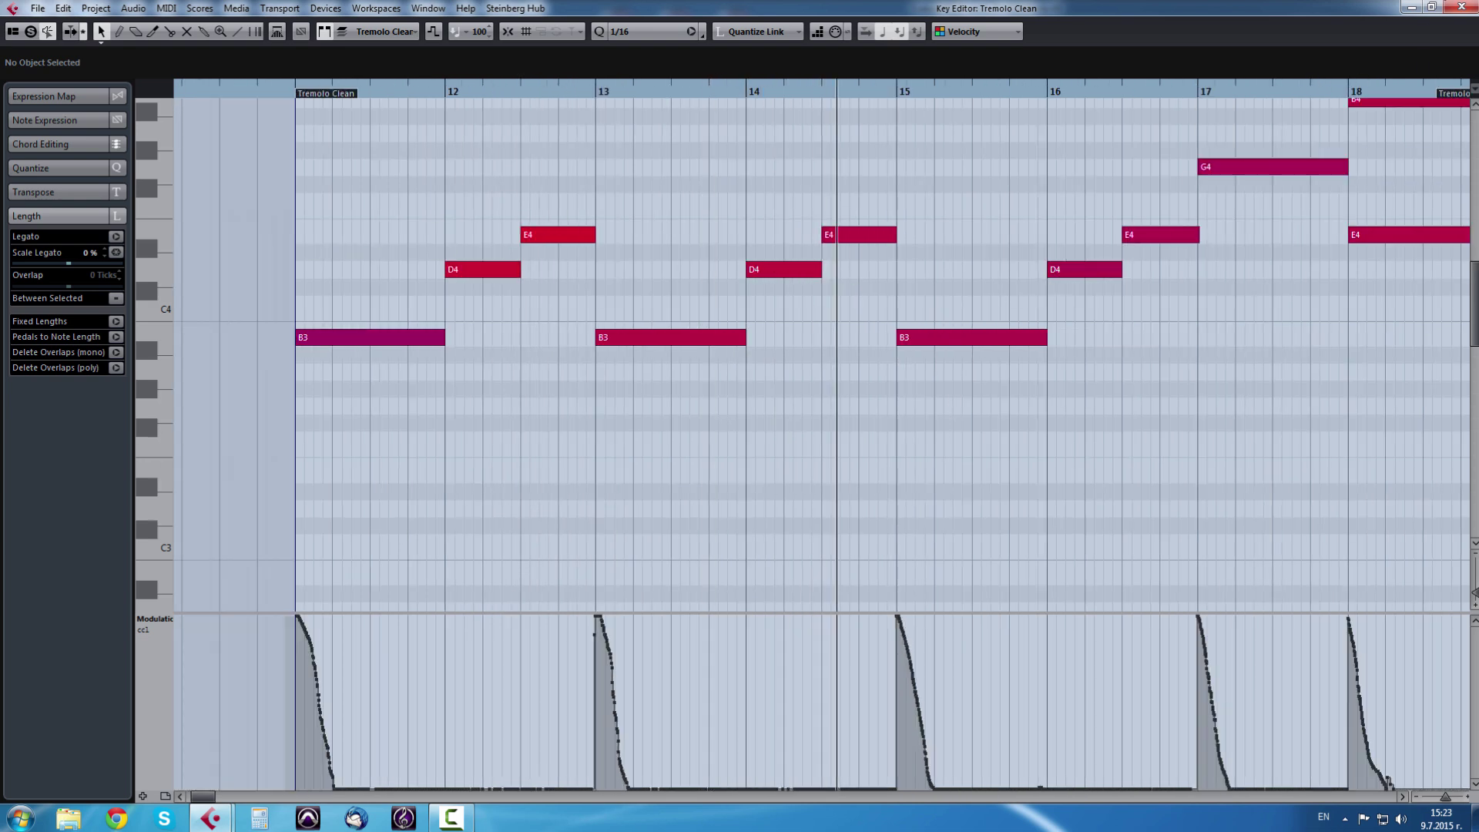
{"action": "key", "text": "Escape"}
- Add Clean Delayed Mute to the soloed tracks, select it, and view its Kontakt instrument during playback
{"action": "key", "text": "g"}
{"action": "key", "text": "g"}
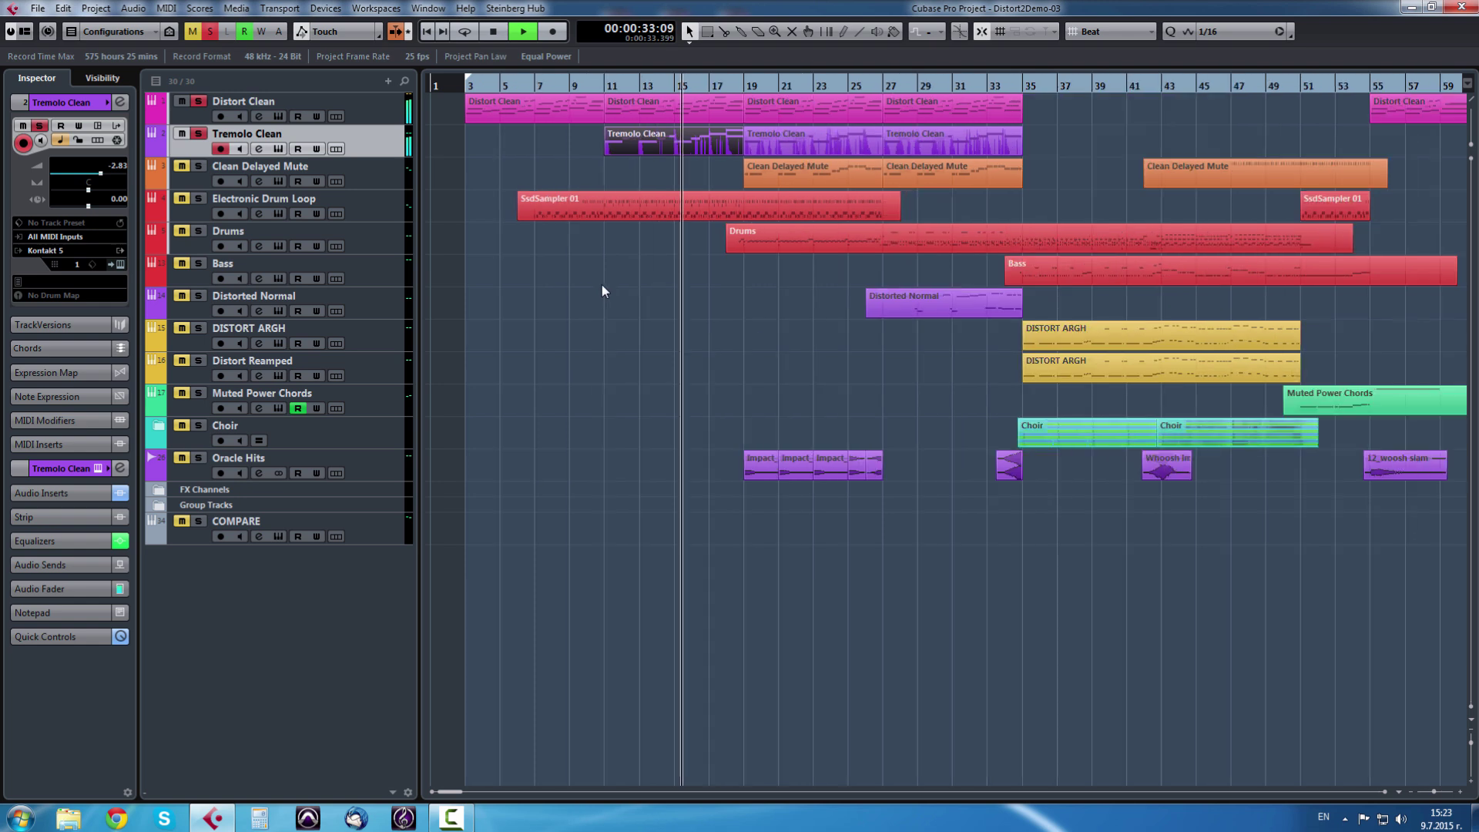
{"action": "key", "text": "h"}
{"action": "key", "text": "h"}
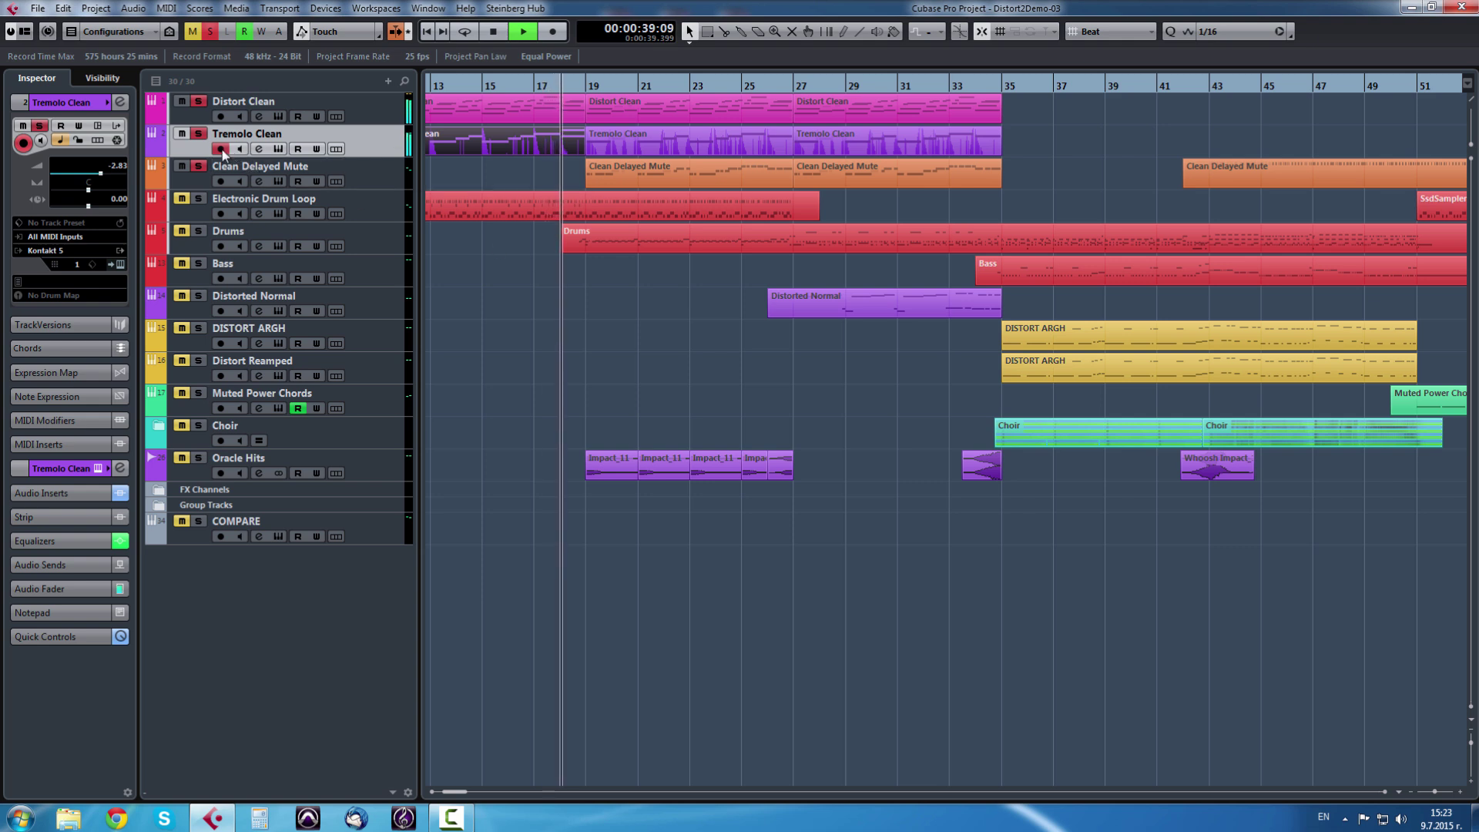
{"action": "left_click", "coordinate": [228, 174]}
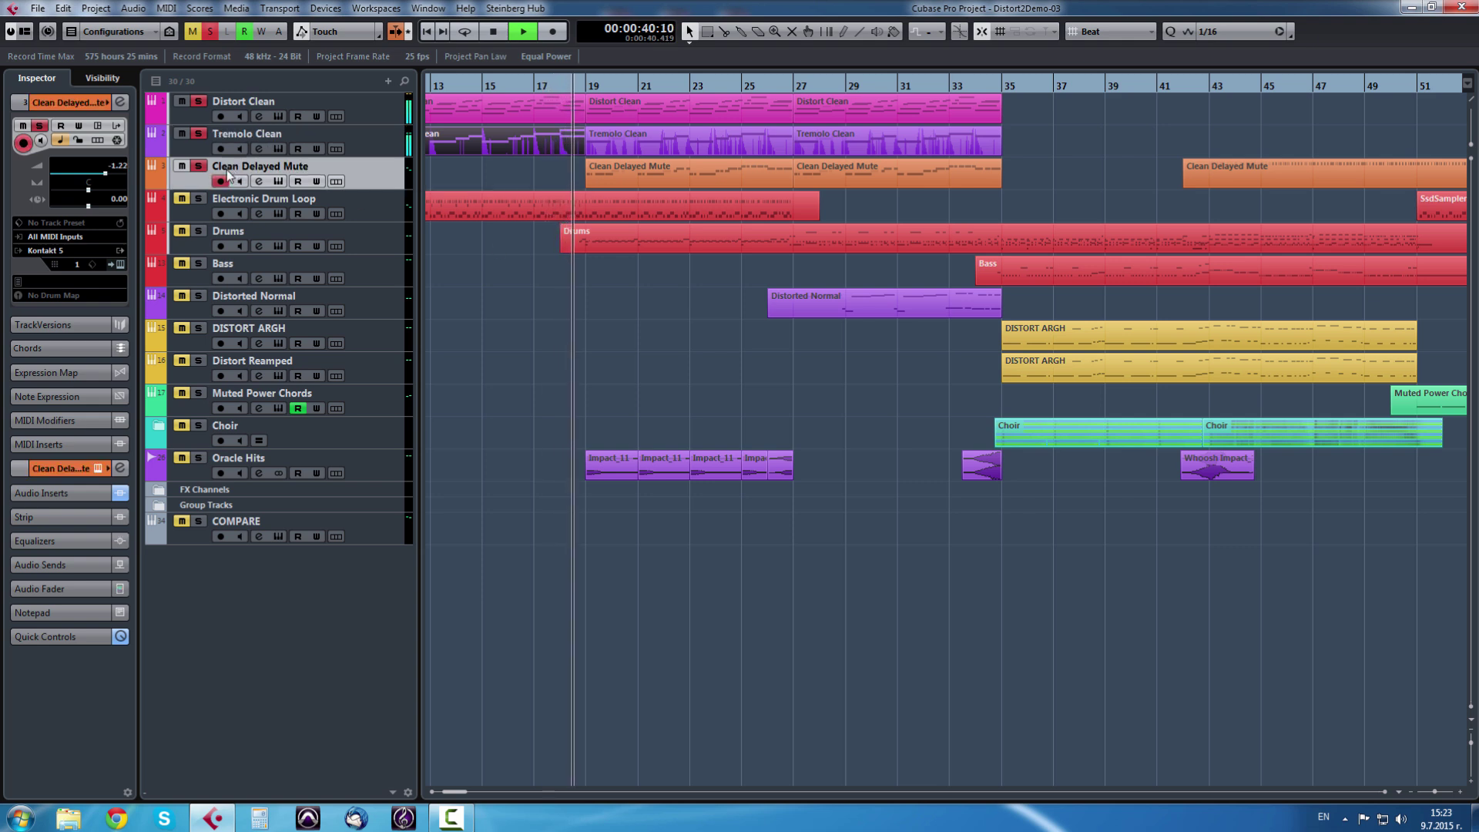
{"action": "left_click", "coordinate": [120, 265]}
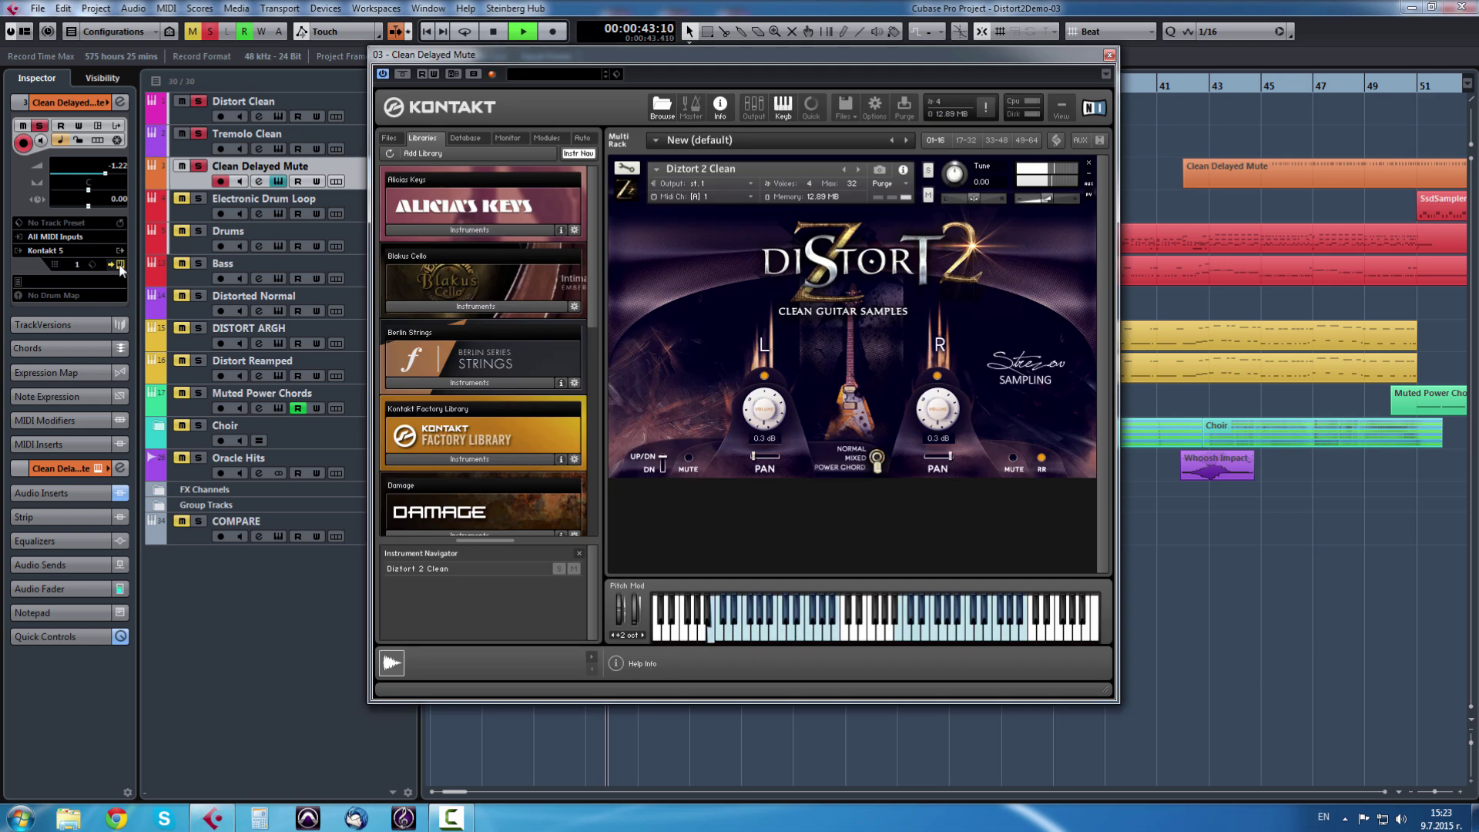
{"action": "left_click", "coordinate": [120, 266]}
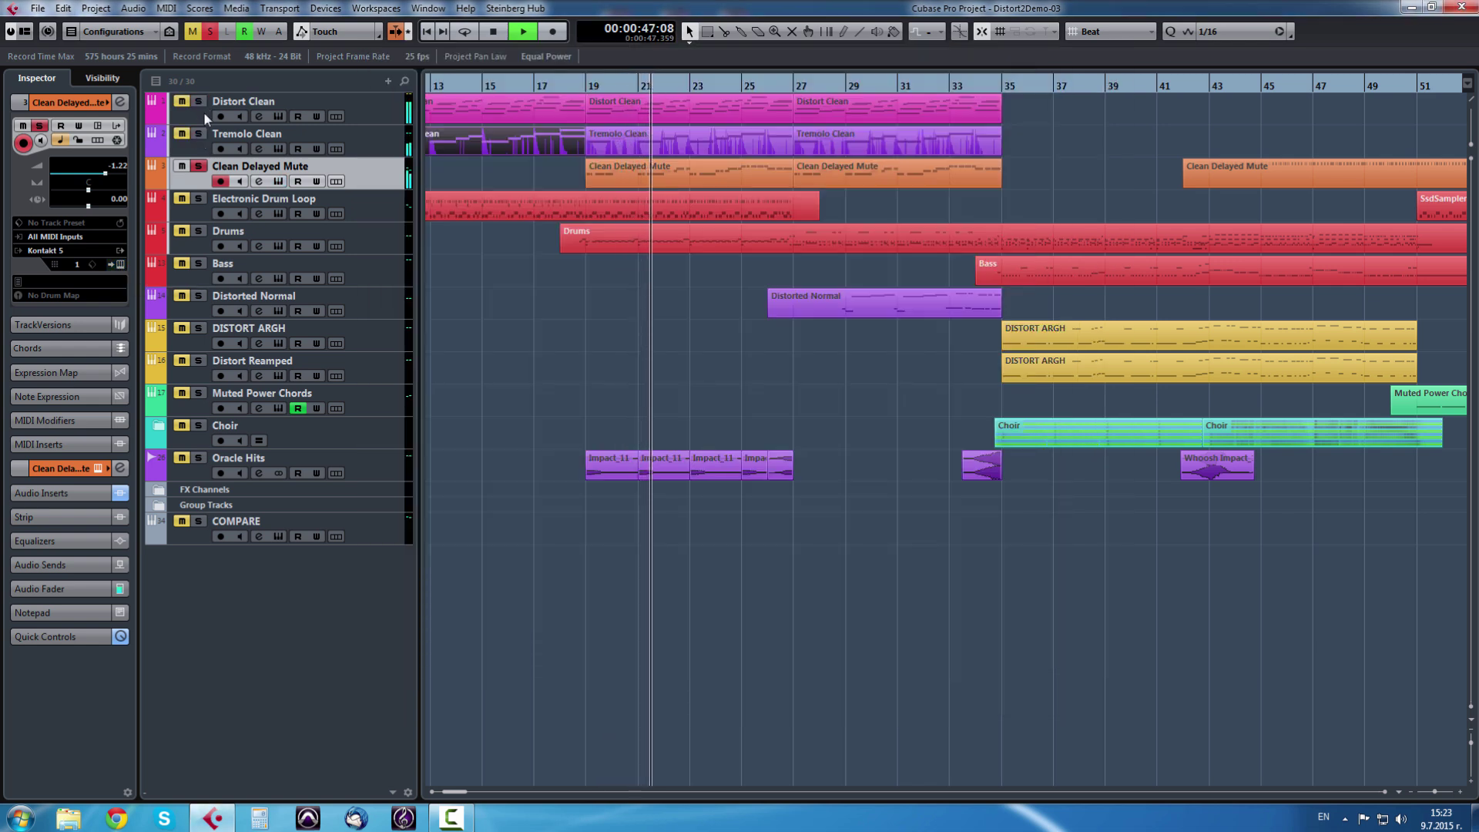
- Audition Clean Delayed Mute soloed alone while viewing its Kontakt instrument, and stop playback and clear the solo
{"action": "scroll", "coordinate": [777, 214], "scroll_direction": "up", "scroll_amount": 3, "text": "ctrl"}
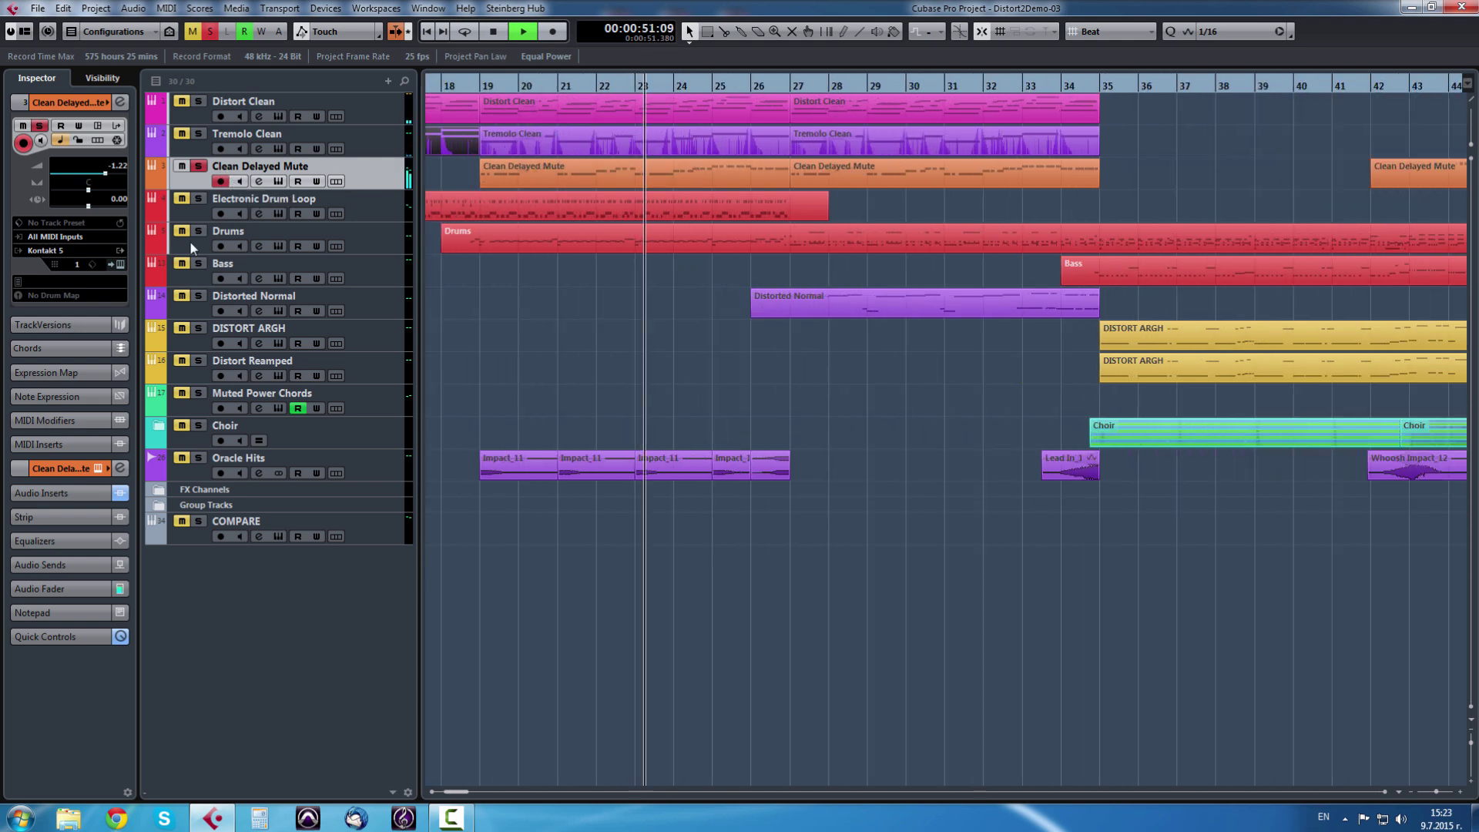
{"action": "left_click", "coordinate": [119, 264]}
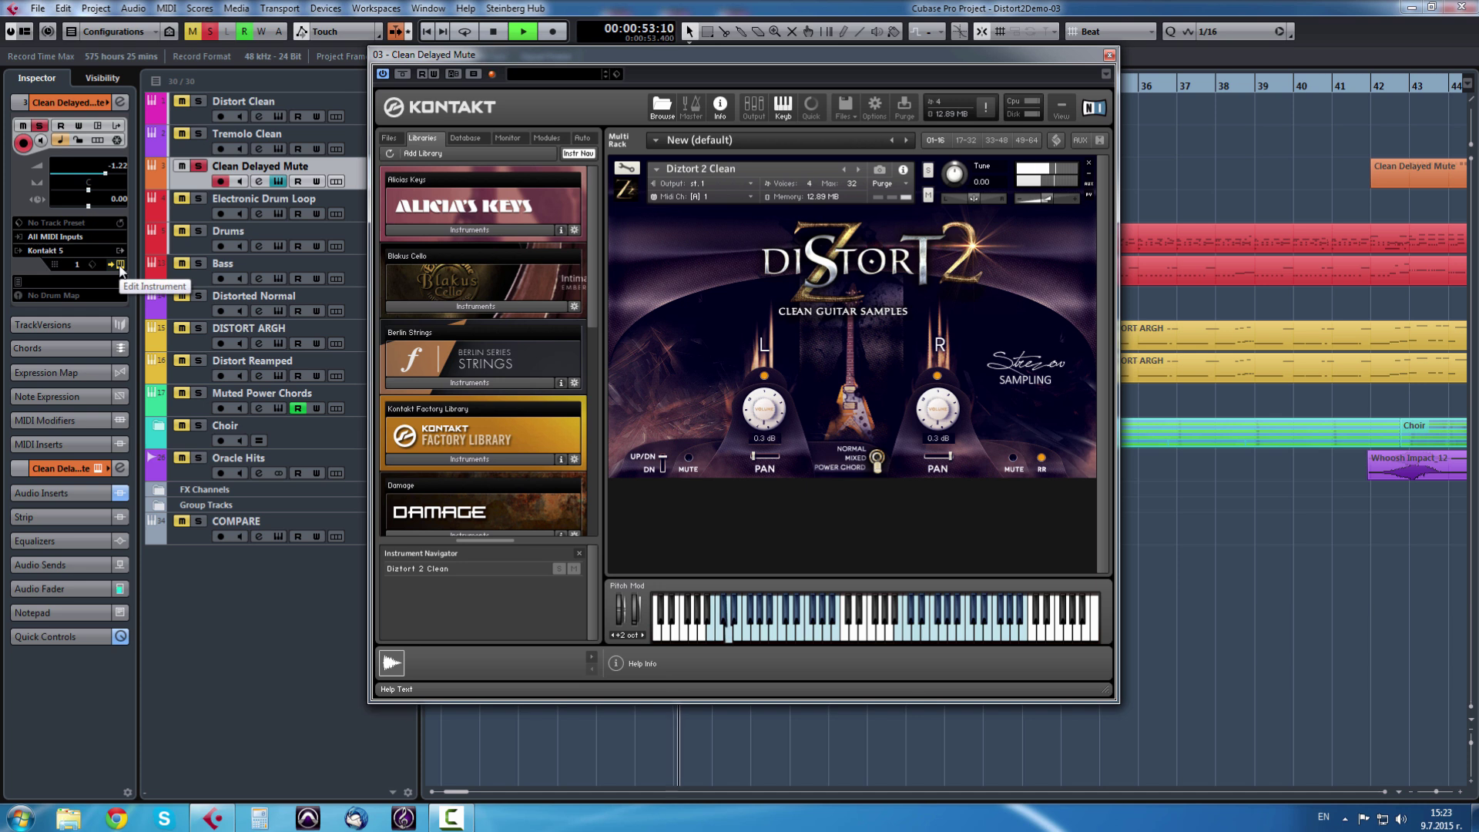
{"action": "left_click", "coordinate": [119, 264]}
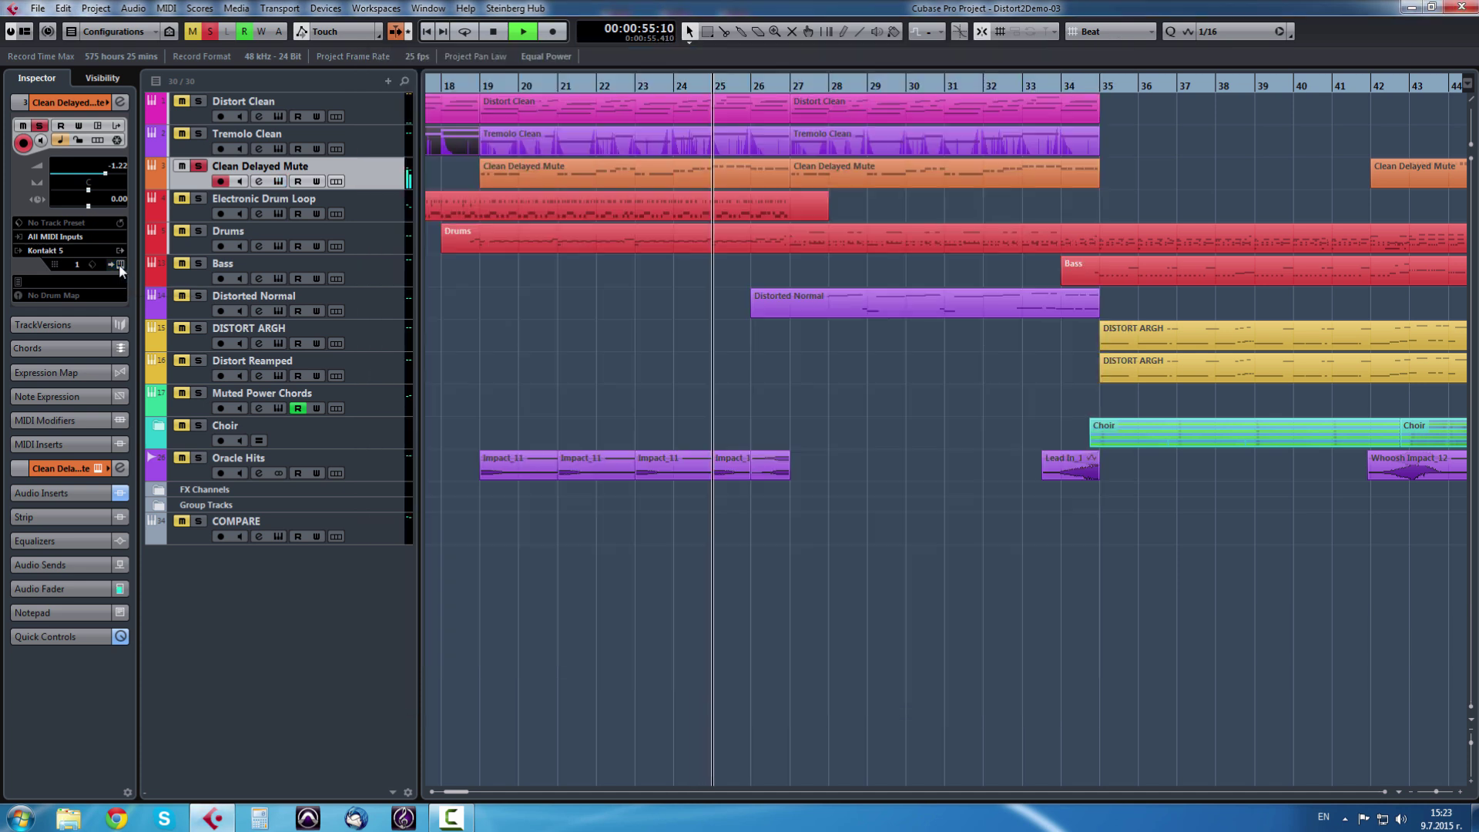
{"action": "scroll", "coordinate": [898, 274], "scroll_direction": "down", "scroll_amount": 3, "text": "ctrl"}
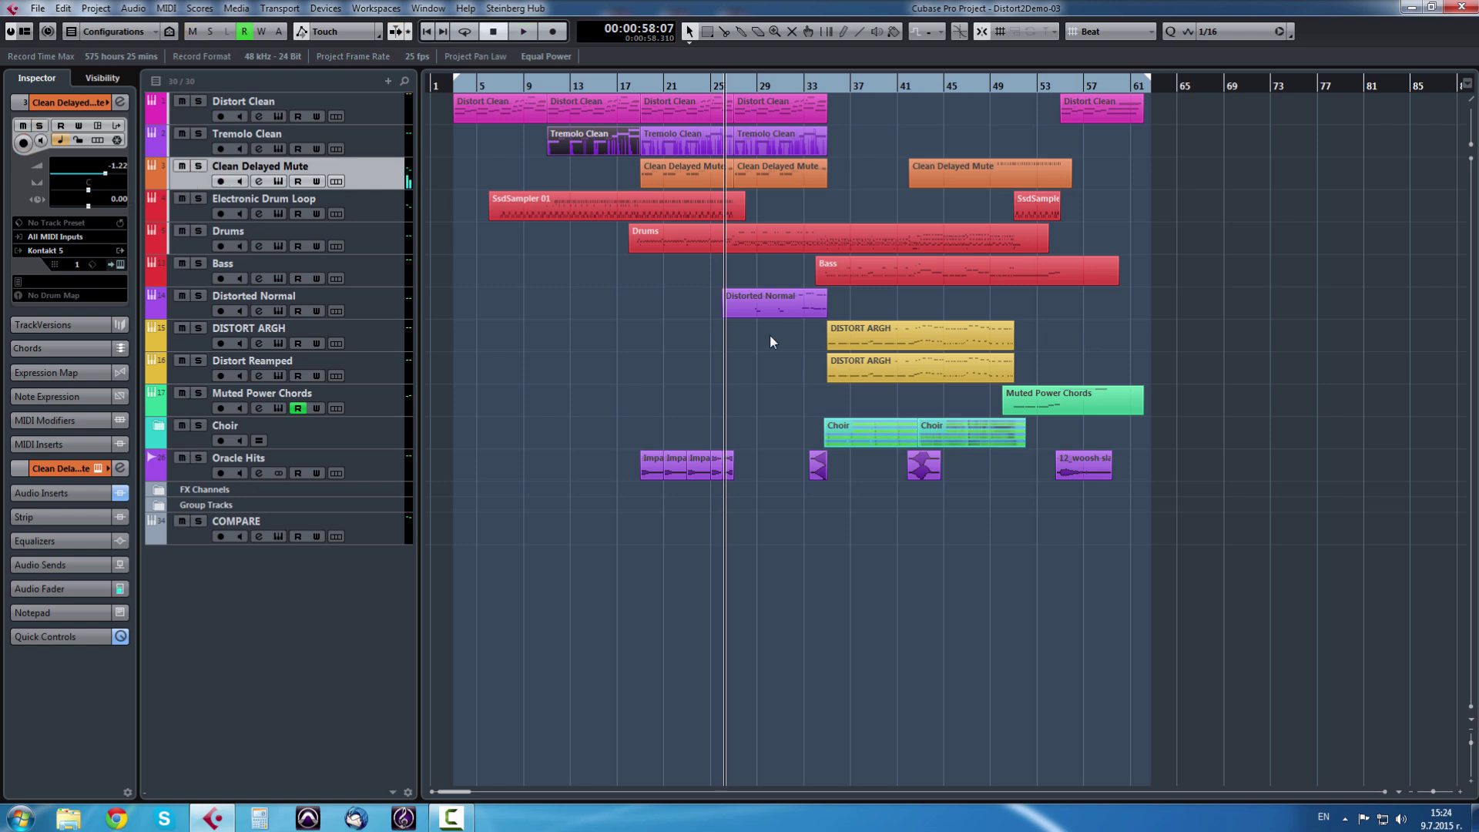
- Look over the arrangement's distorted section, from the Distorted Normal part through DISTORT ARGH to Muted Power Chords
{"action": "scroll", "coordinate": [769, 335], "scroll_direction": "up", "scroll_amount": 3}
{"action": "left_click", "coordinate": [872, 87]}
{"action": "left_click_drag", "start_coordinate": [872, 87], "coordinate": [701, 109]}
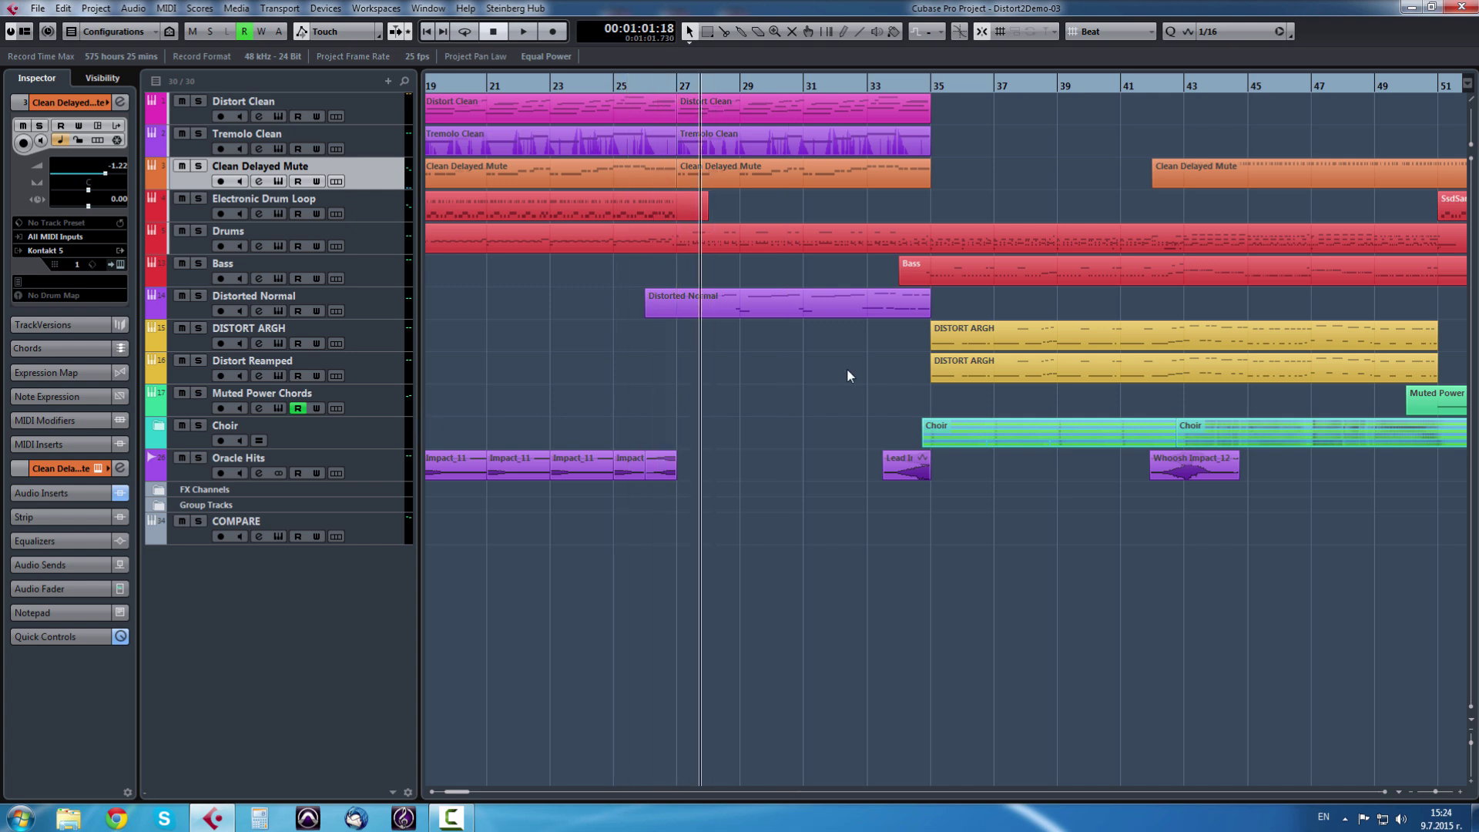
{"action": "scroll", "coordinate": [843, 368], "scroll_direction": "down", "scroll_amount": 3}
{"action": "scroll", "coordinate": [649, 341], "scroll_direction": "down", "scroll_amount": 2}
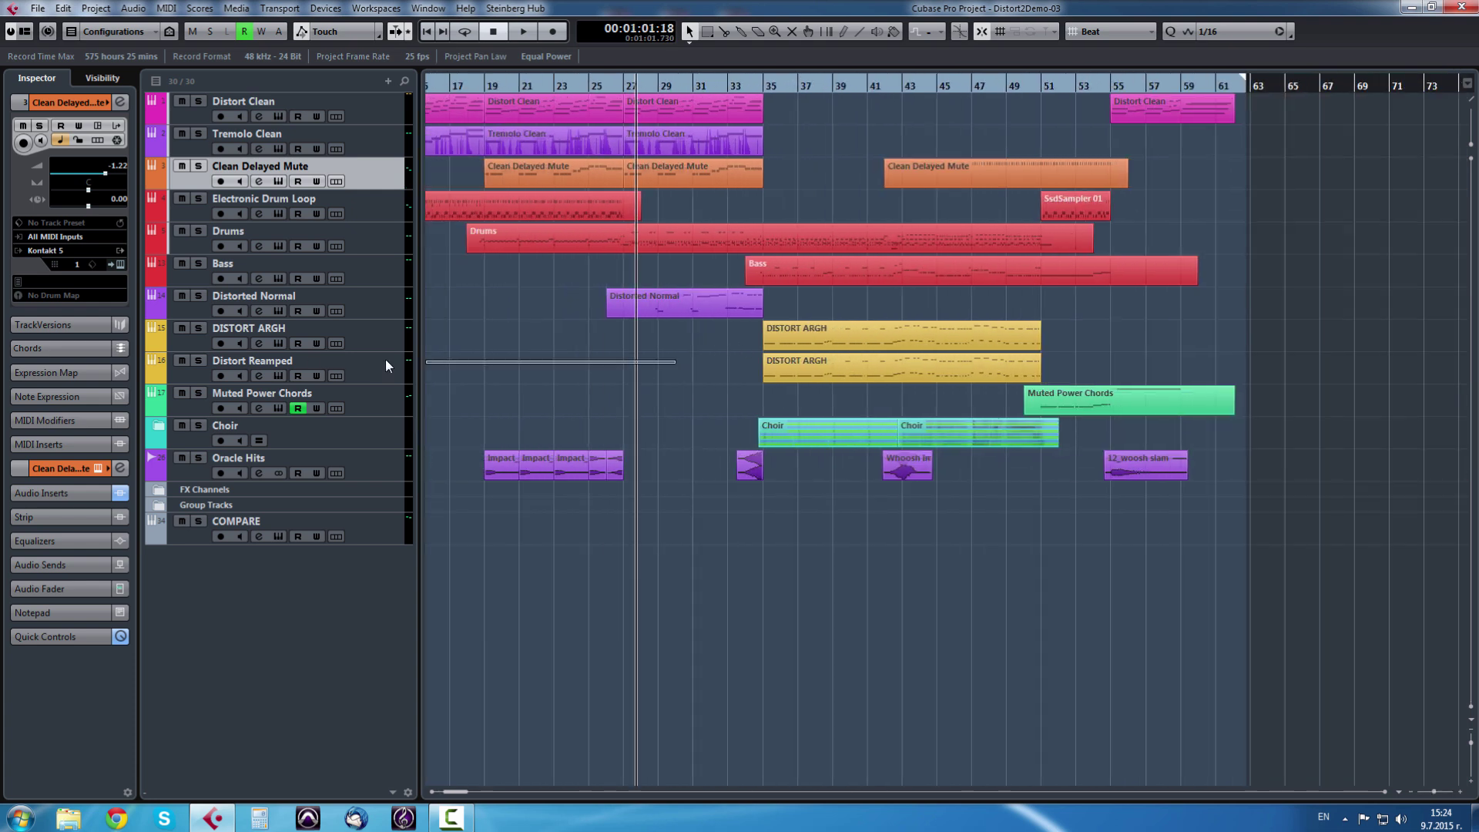
{"action": "scroll", "coordinate": [711, 364], "scroll_direction": "down", "scroll_amount": 2}
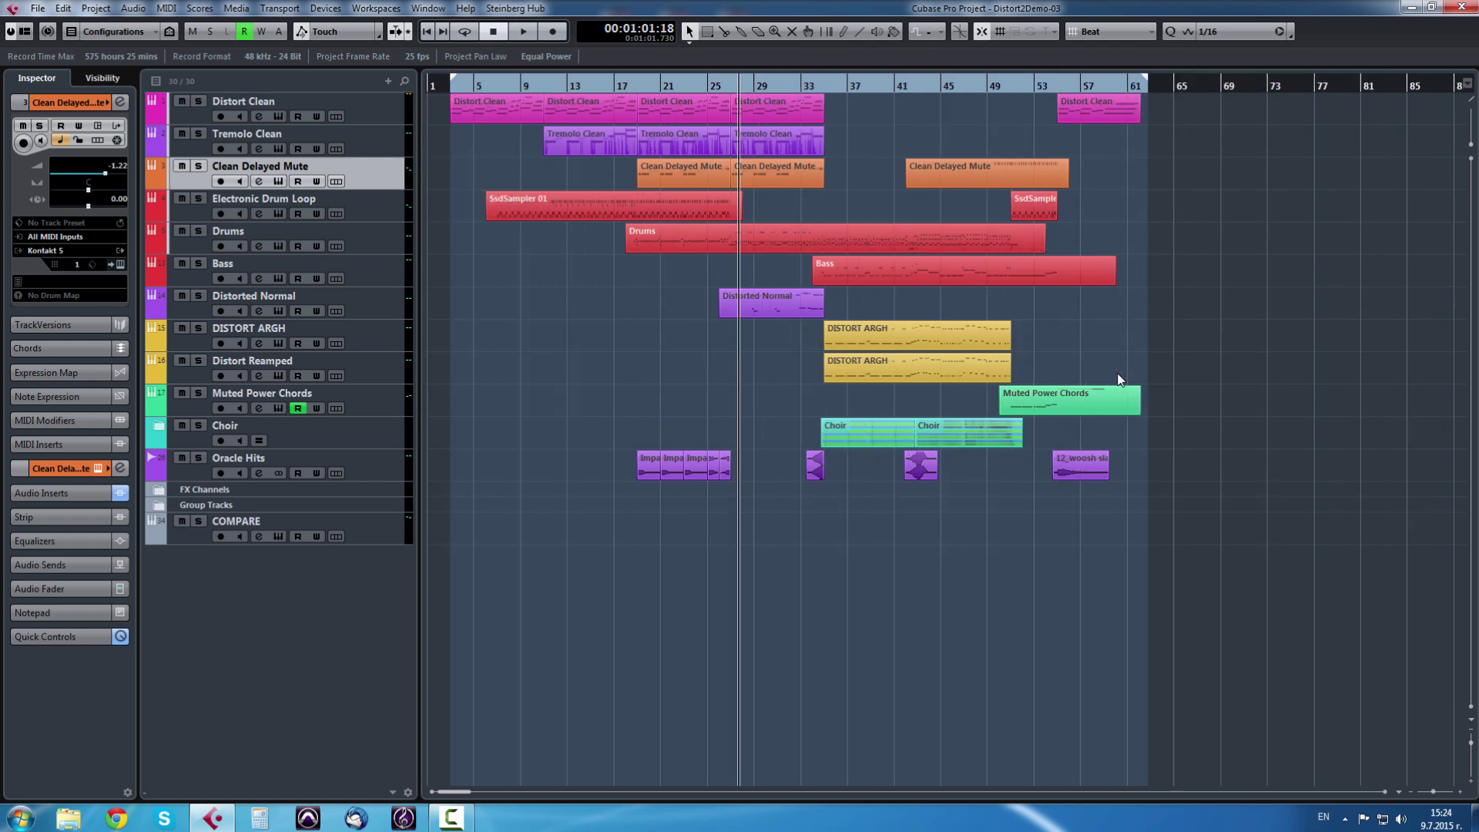
{"action": "scroll", "coordinate": [1098, 375], "scroll_direction": "up", "scroll_amount": 4}
{"action": "scroll", "coordinate": [555, 346], "scroll_direction": "down", "scroll_amount": 2}
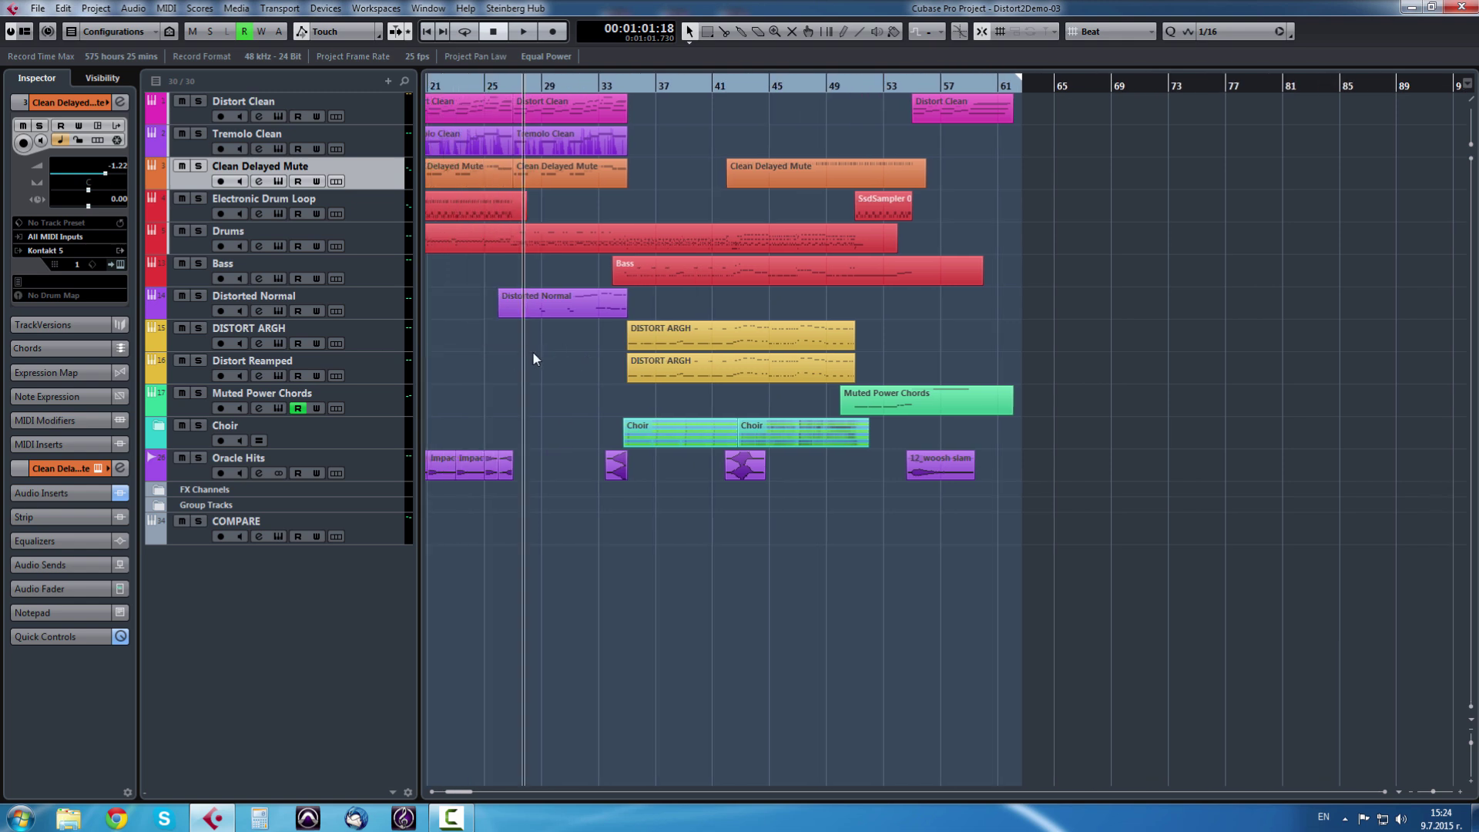
- Start playback around bar 26, where the Distorted Normal part begins
{"action": "scroll", "coordinate": [533, 350], "scroll_direction": "up", "scroll_amount": 6}
{"action": "left_click", "coordinate": [752, 86]}
{"action": "key", "text": "space"}
- Select the Distorted Normal track, view its Kontakt instrument with the Diztort 2 patch, and solo the track
{"action": "left_click", "coordinate": [202, 297]}
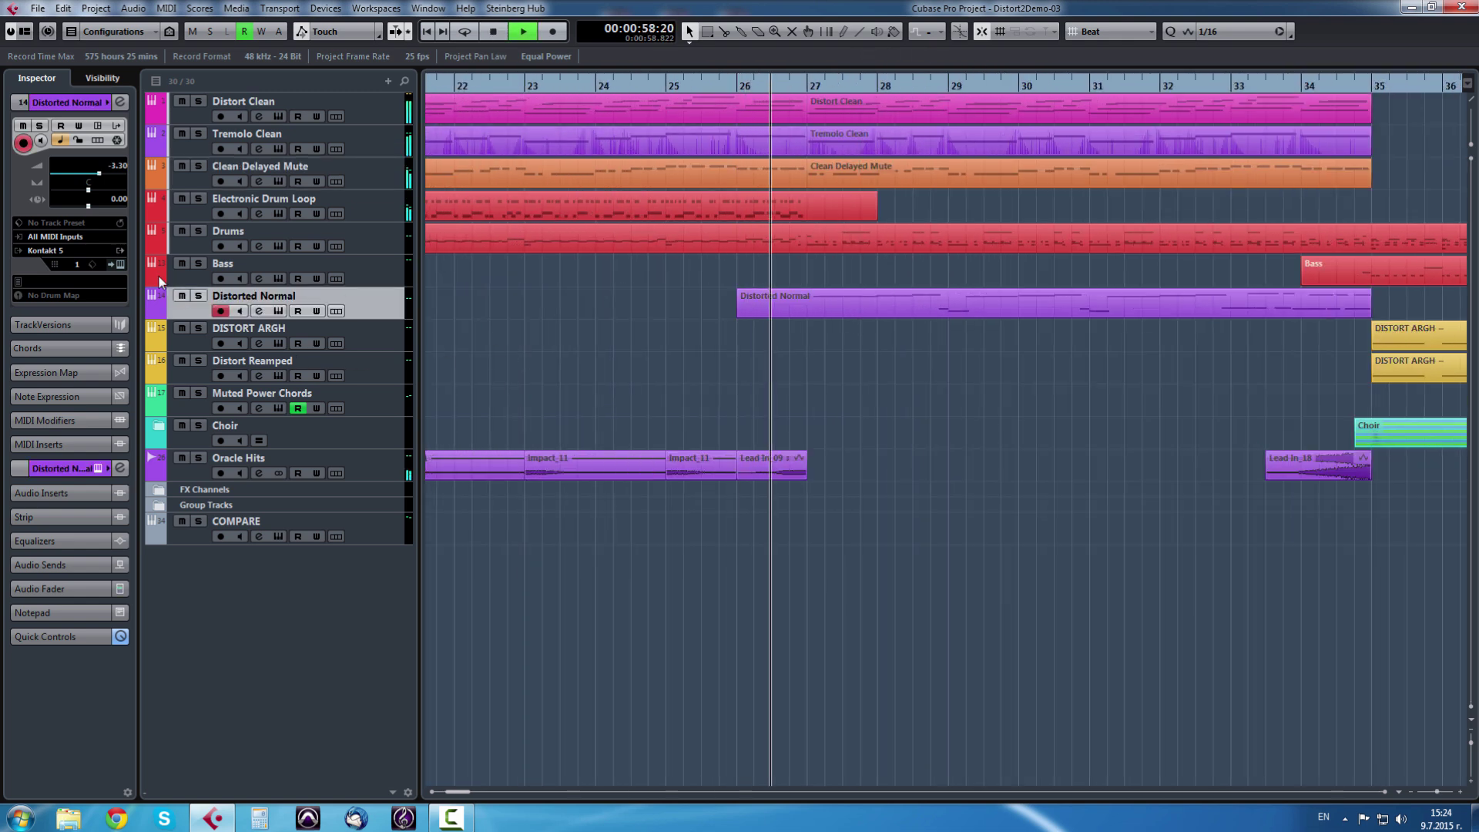
{"action": "left_click", "coordinate": [120, 265]}
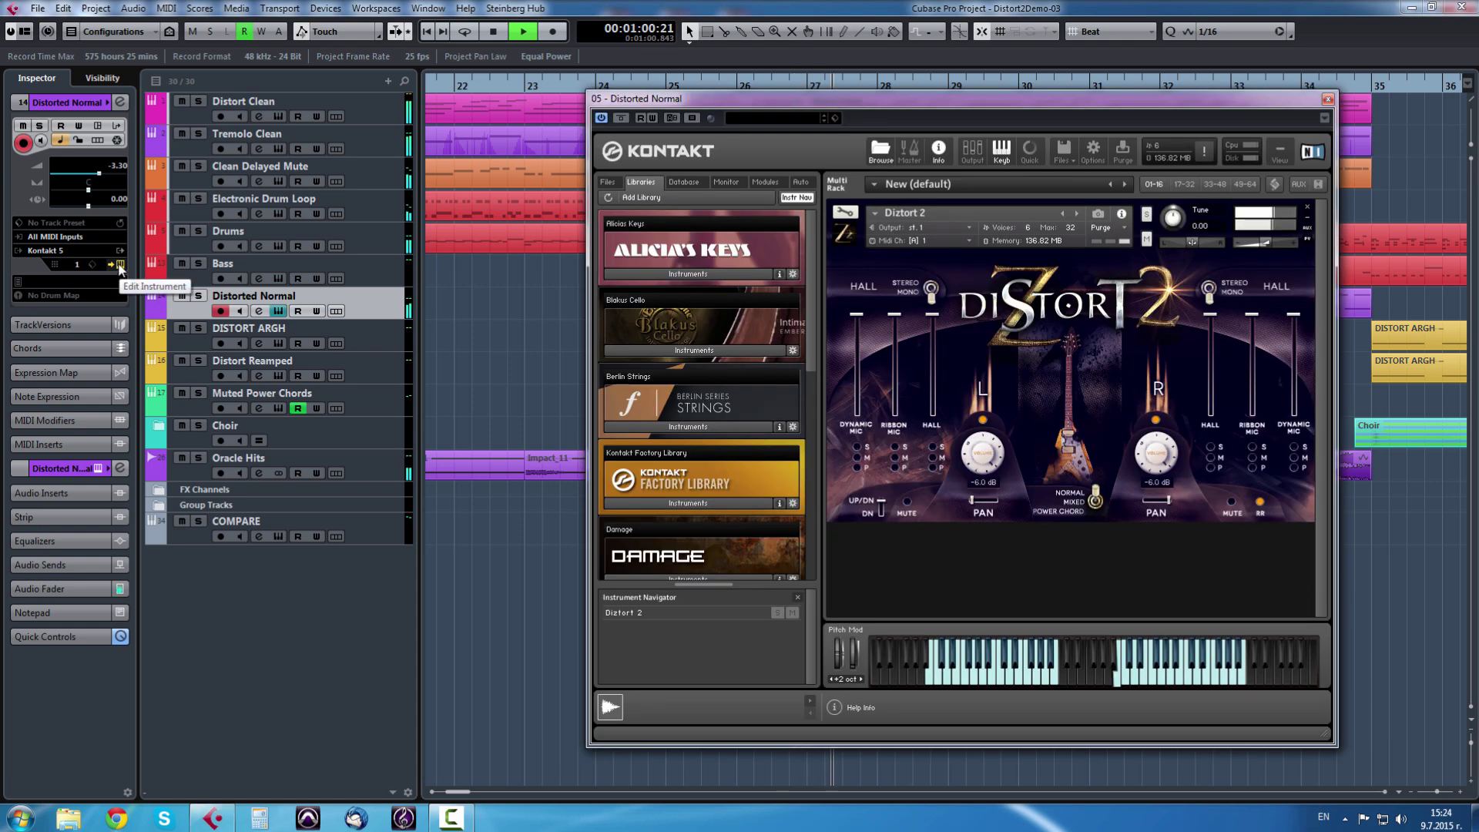
{"action": "left_click", "coordinate": [121, 265]}
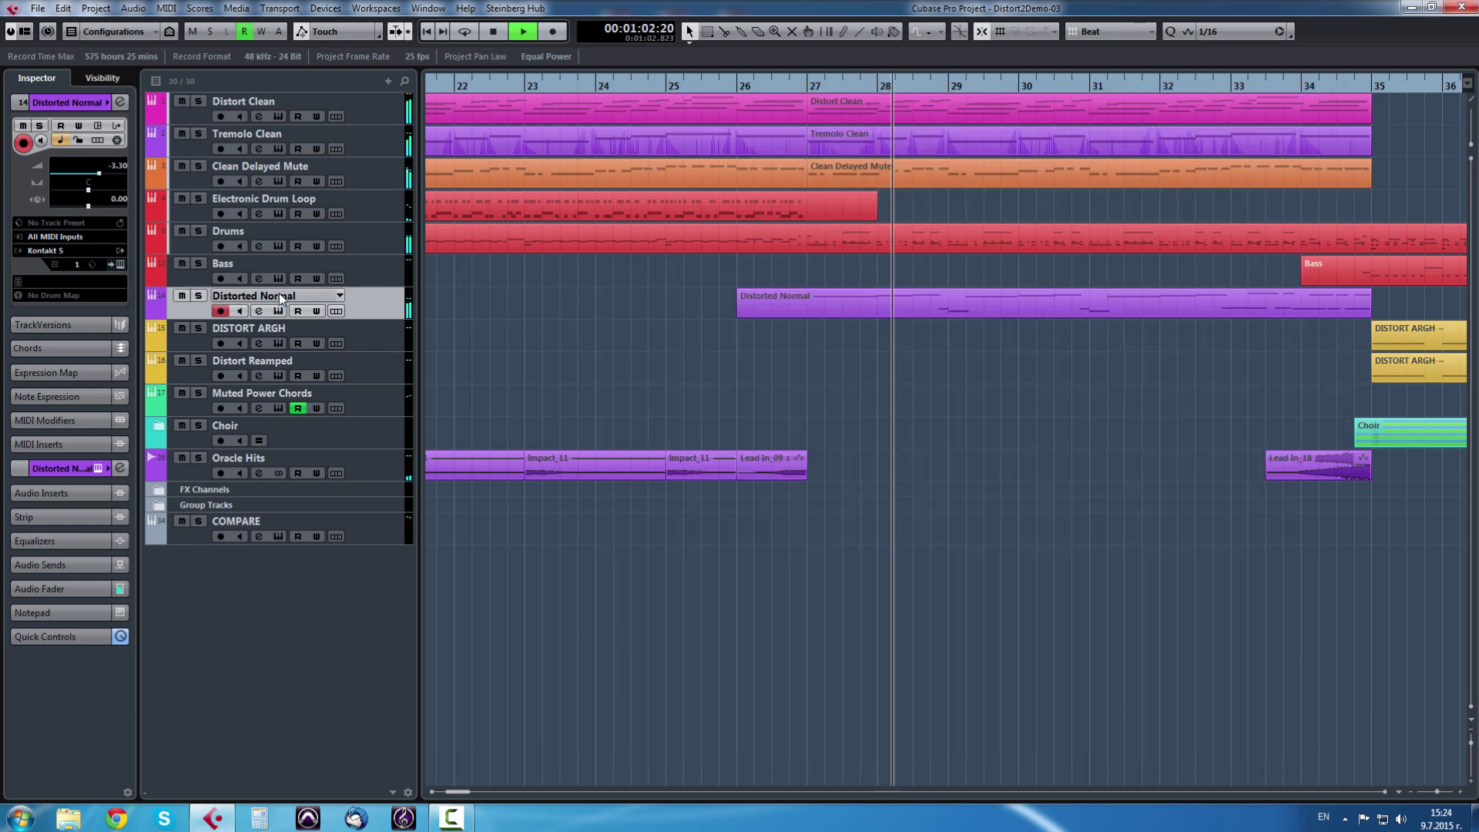
{"action": "left_click", "coordinate": [200, 296]}
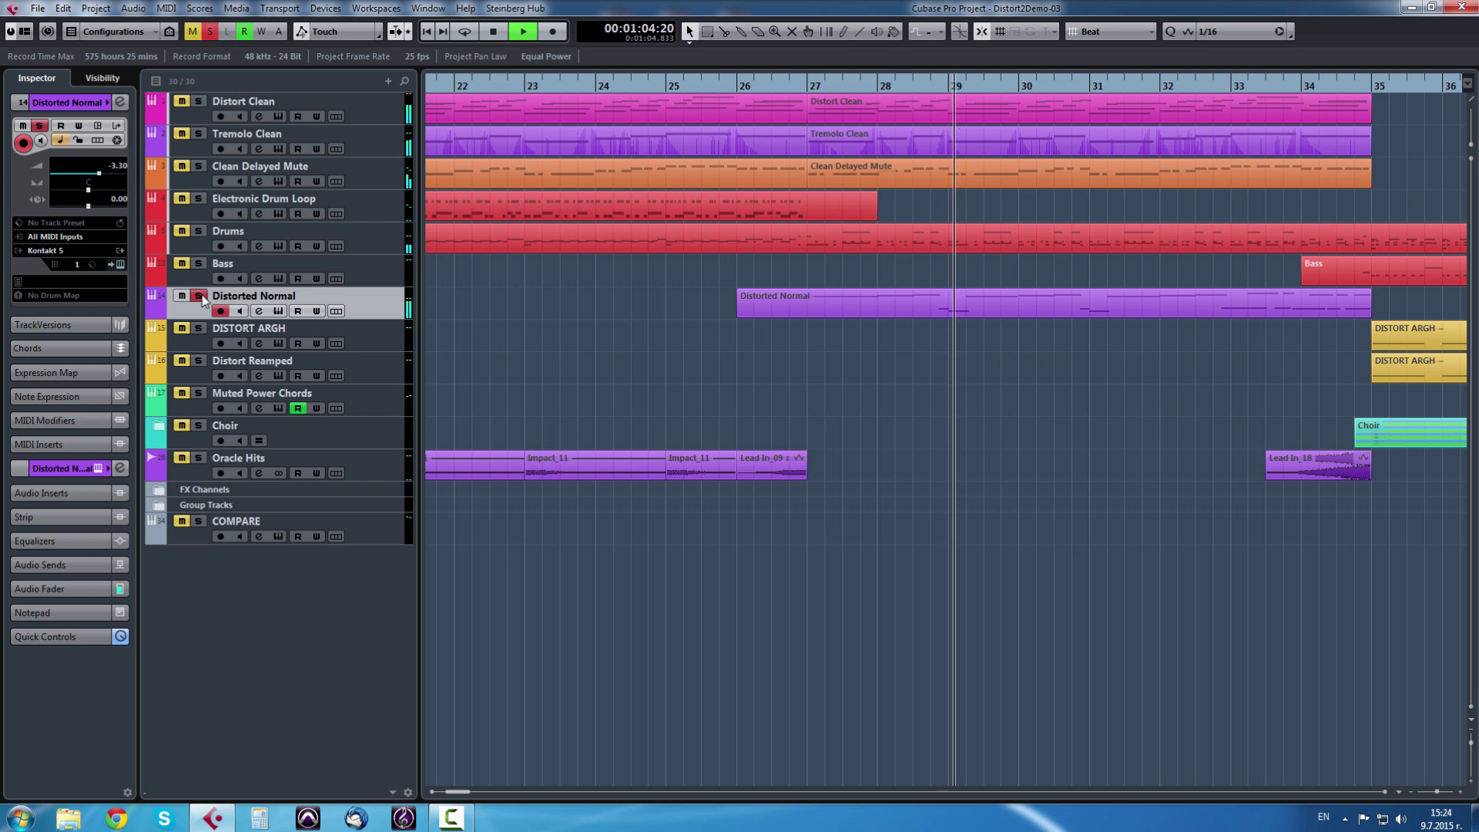
- Clear the solo on Distorted Normal and follow the full mix playing on towards bar 34
{"action": "scroll", "coordinate": [1119, 369], "scroll_direction": "up", "scroll_amount": 3}
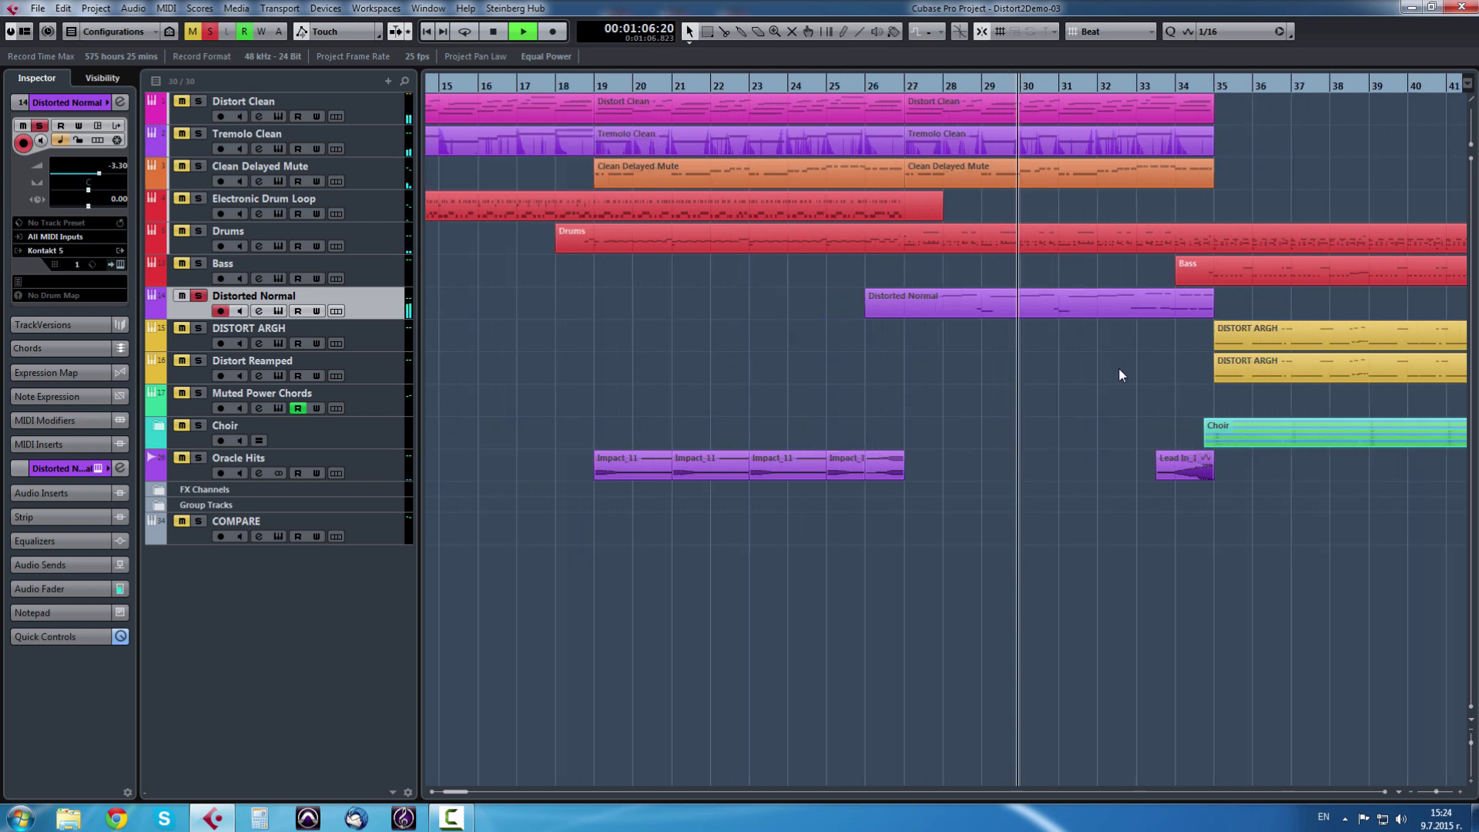
{"action": "left_click", "coordinate": [198, 296]}
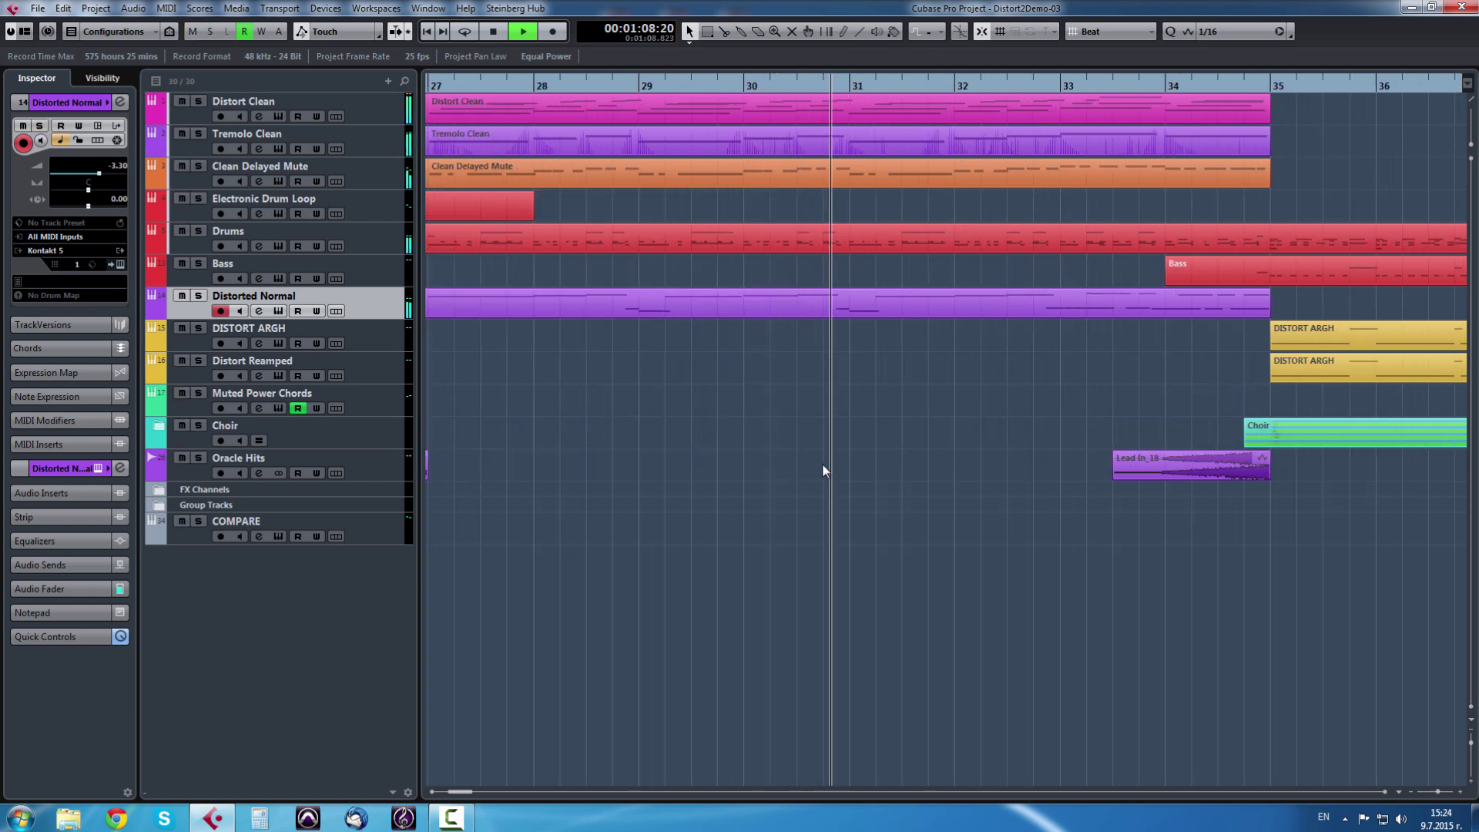
{"action": "scroll", "coordinate": [1059, 451], "scroll_direction": "down", "scroll_amount": 3}
{"action": "scroll", "coordinate": [1057, 437], "scroll_direction": "right", "scroll_amount": 3}
{"action": "scroll", "coordinate": [1071, 403], "scroll_direction": "up", "scroll_amount": 3}
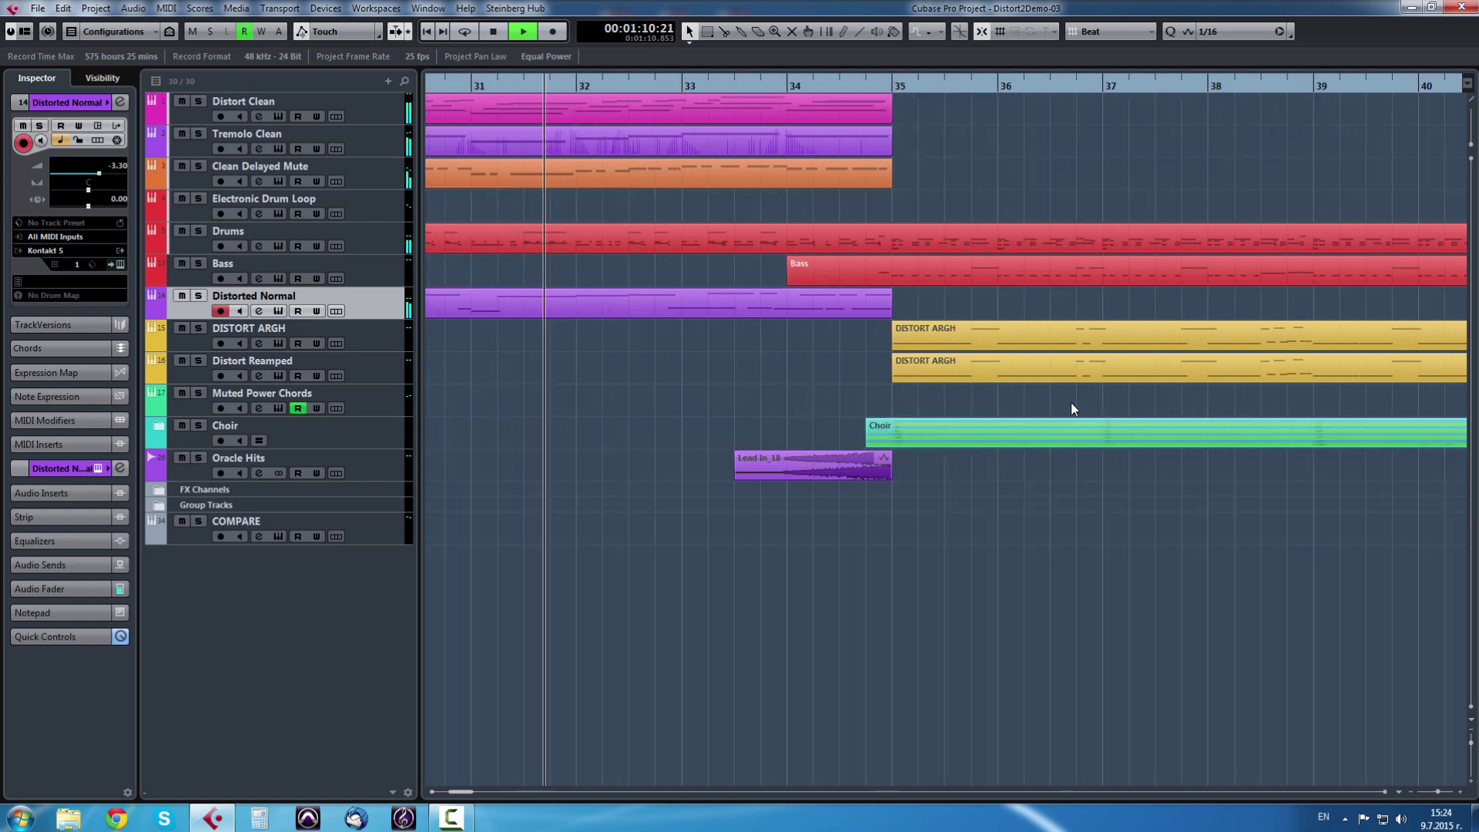
{"action": "scroll", "coordinate": [1162, 399], "scroll_direction": "right", "scroll_amount": 3}
{"action": "scroll", "coordinate": [1070, 400], "scroll_direction": "down", "scroll_amount": 2}
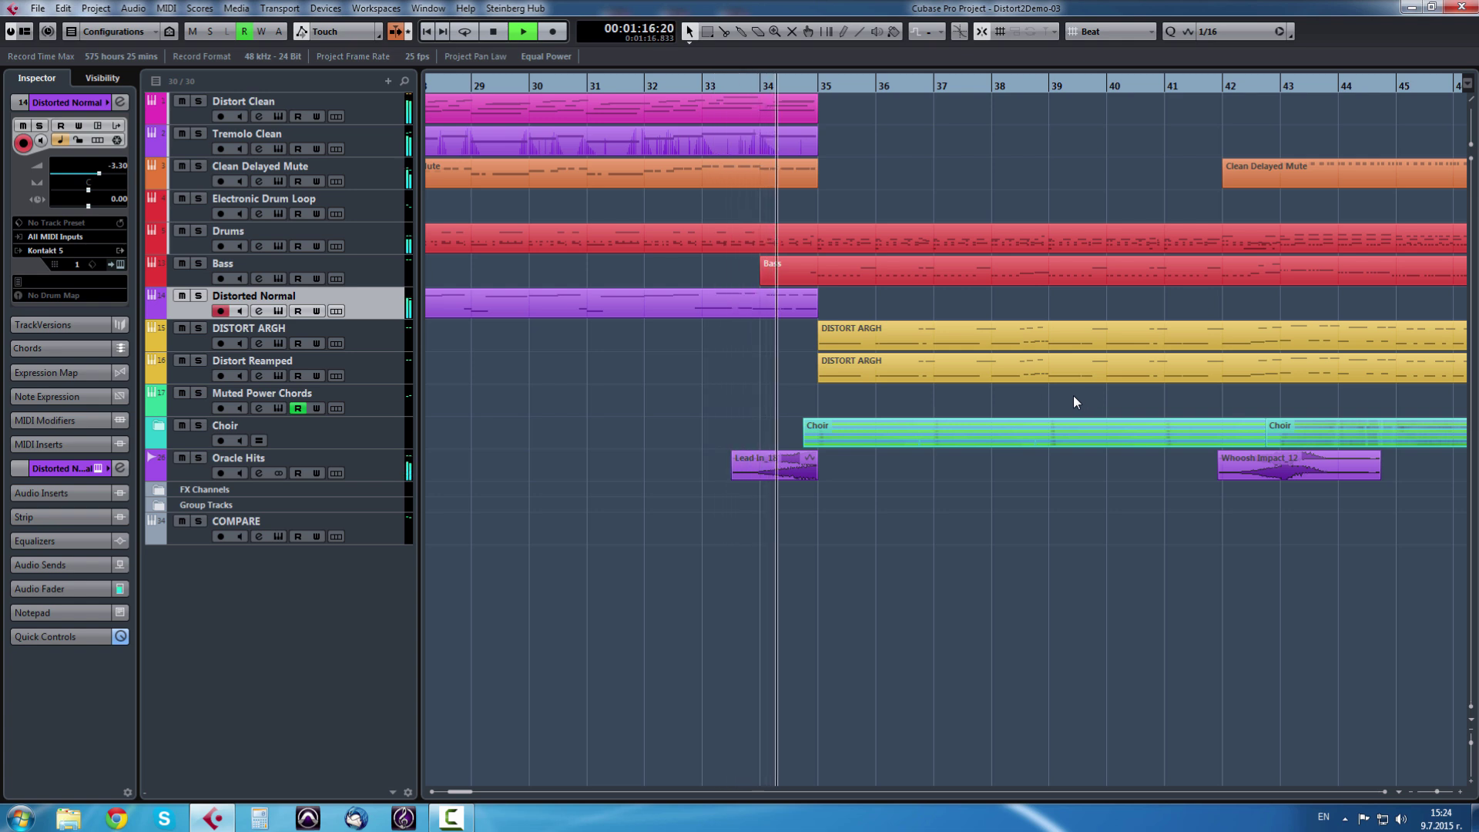
- Replay the full mix from bar 34 to audition the section where DISTORT ARGH and Distort Reamped enter
{"action": "key", "text": "space"}
{"action": "left_click", "coordinate": [198, 328]}
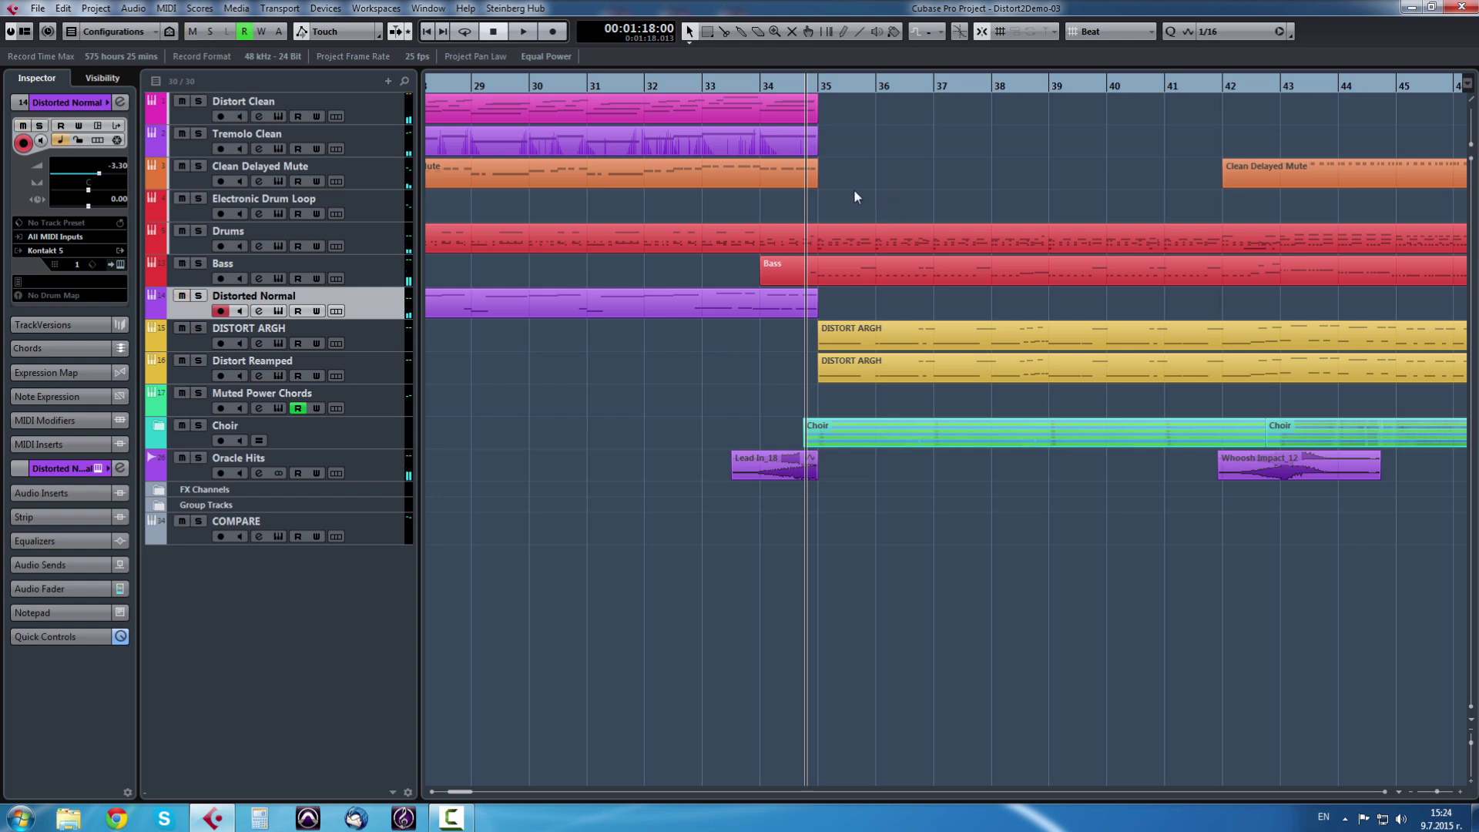
{"action": "left_click", "coordinate": [764, 87]}
{"action": "key", "text": "space"}
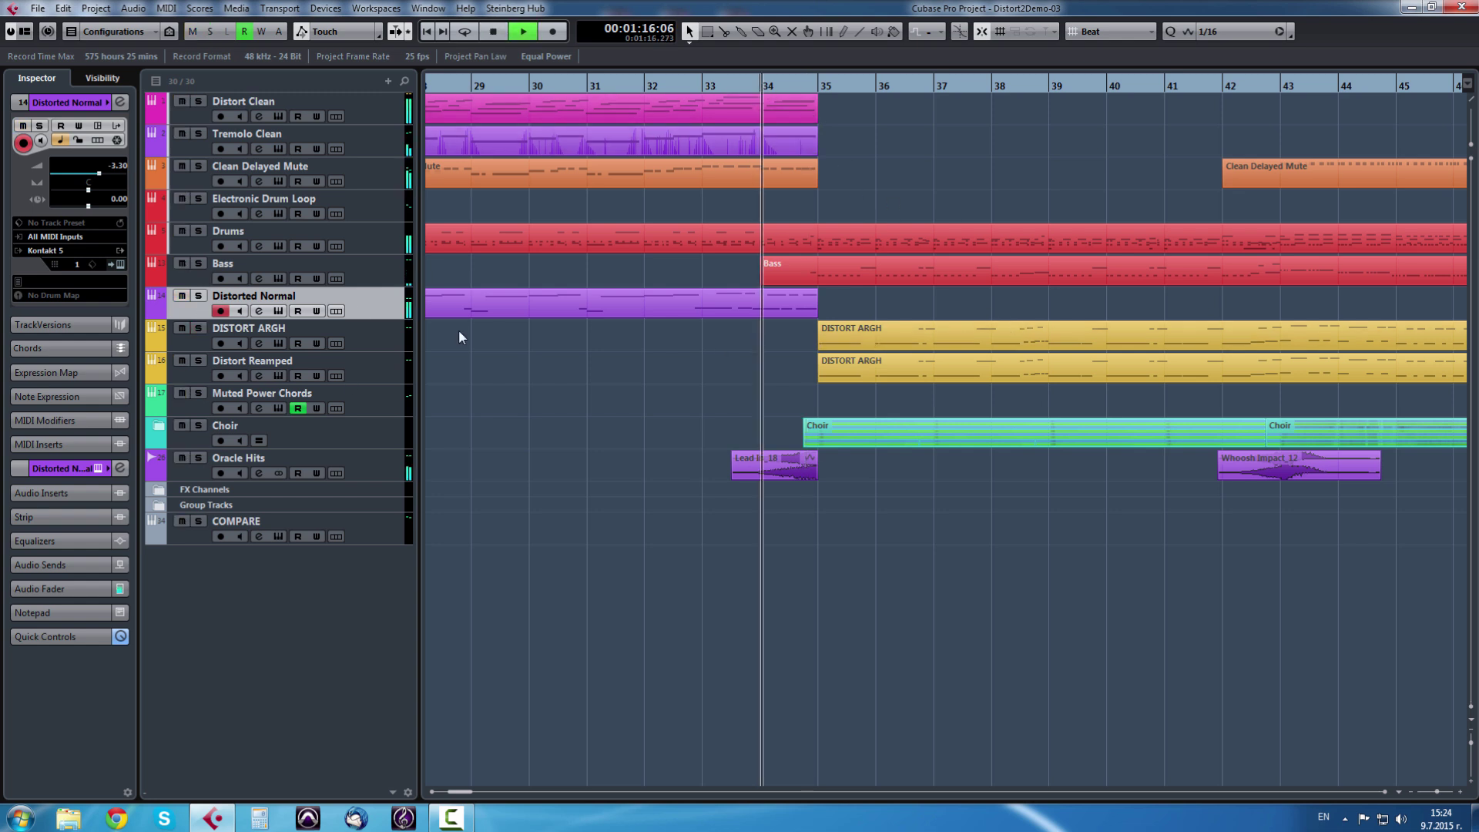
{"action": "key", "text": "h"}
{"action": "key", "text": "h"}
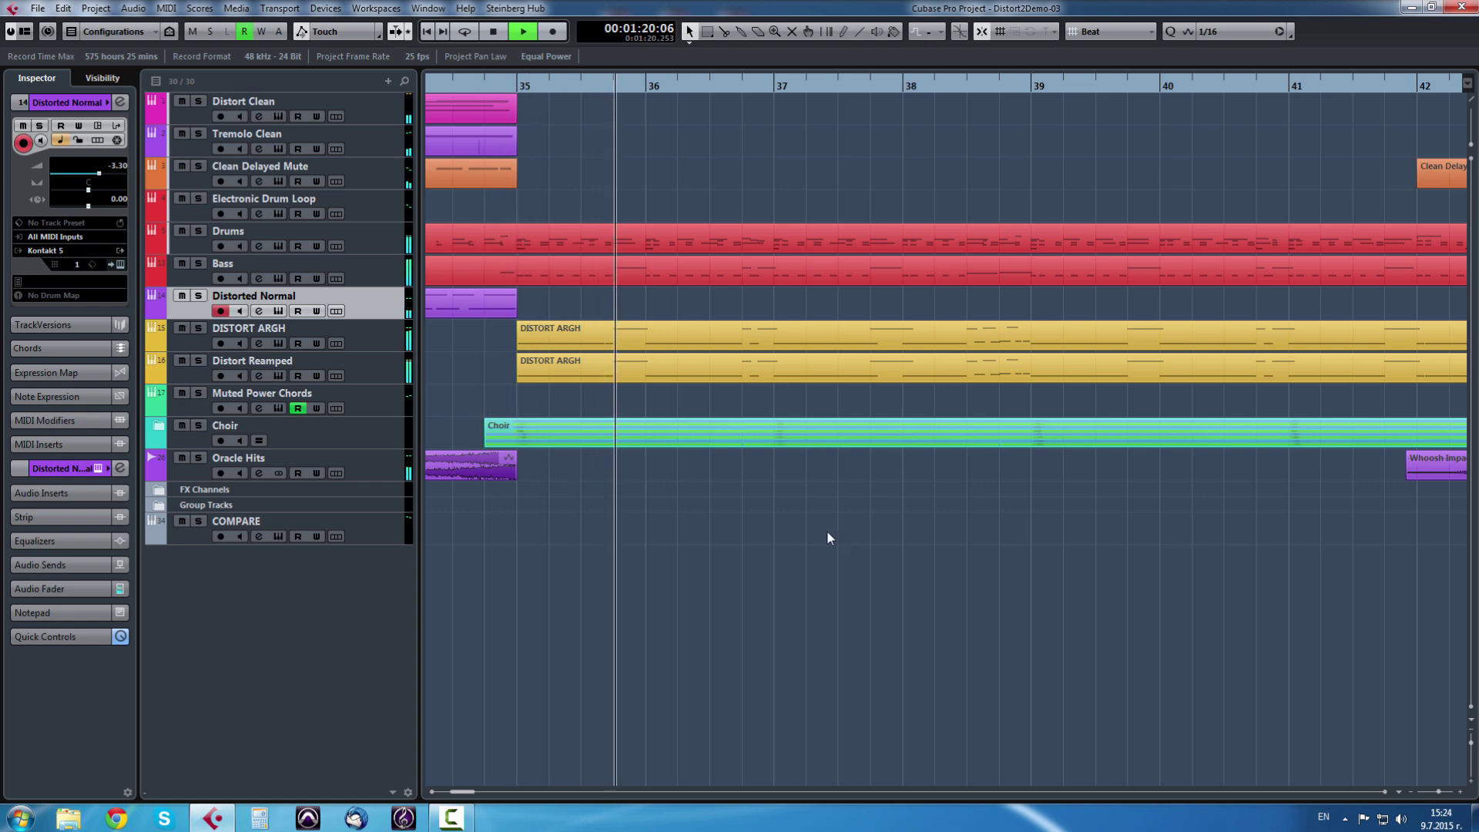
{"action": "key", "text": "g"}
{"action": "key", "text": "g"}
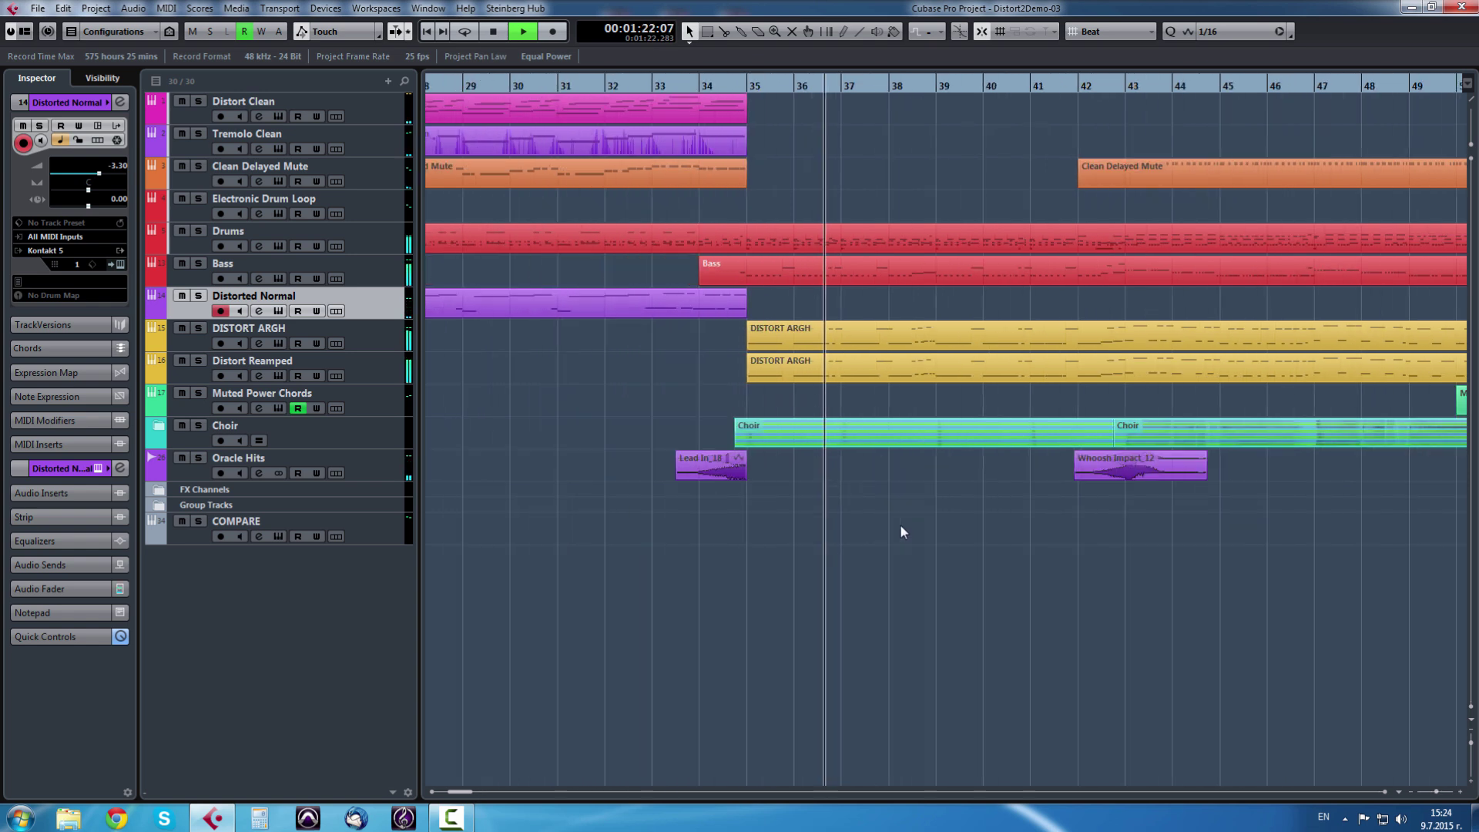
{"action": "key", "text": "g"}
{"action": "key", "text": "h"}
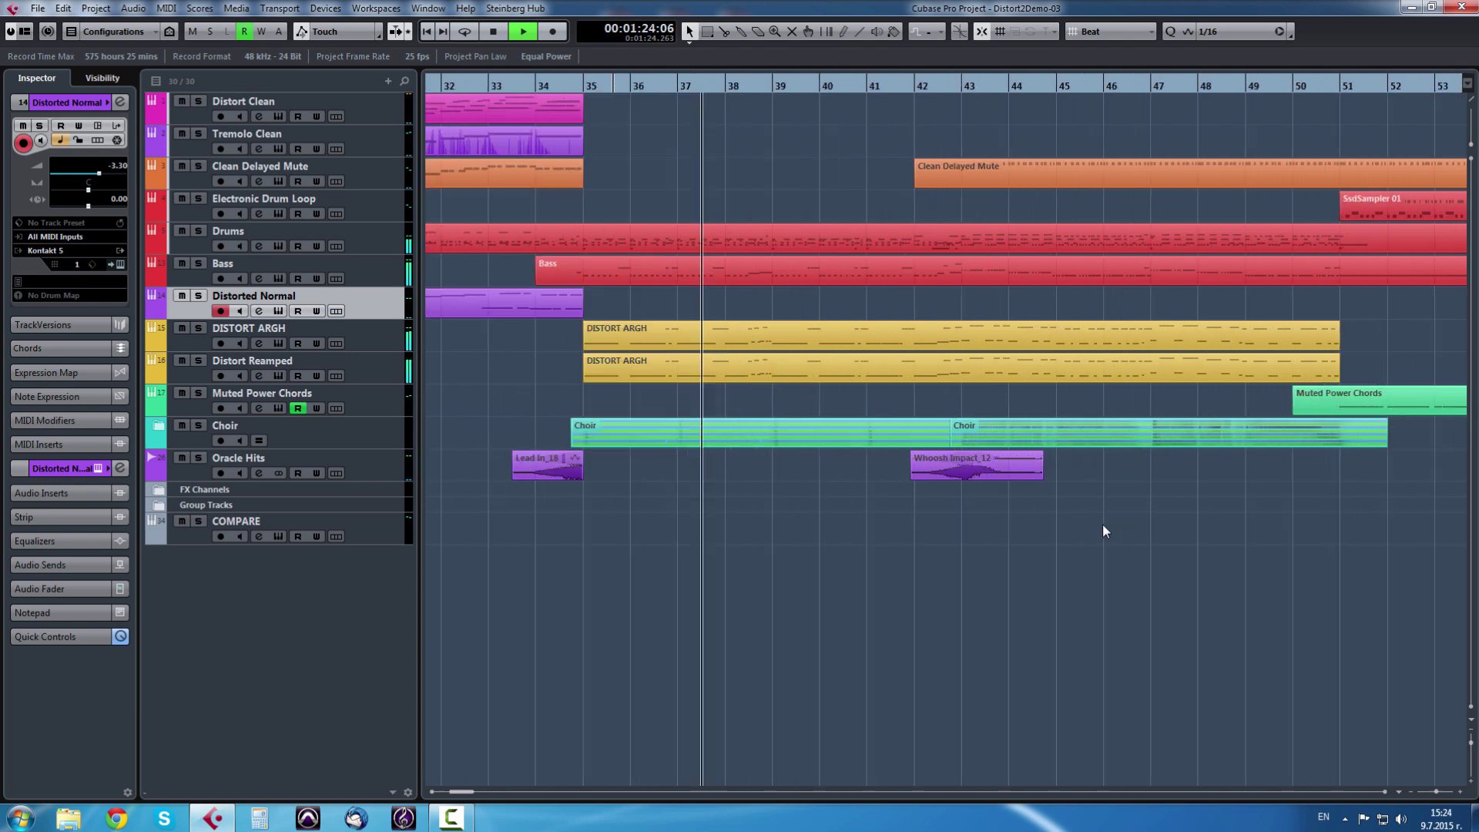
{"action": "key", "text": "h"}
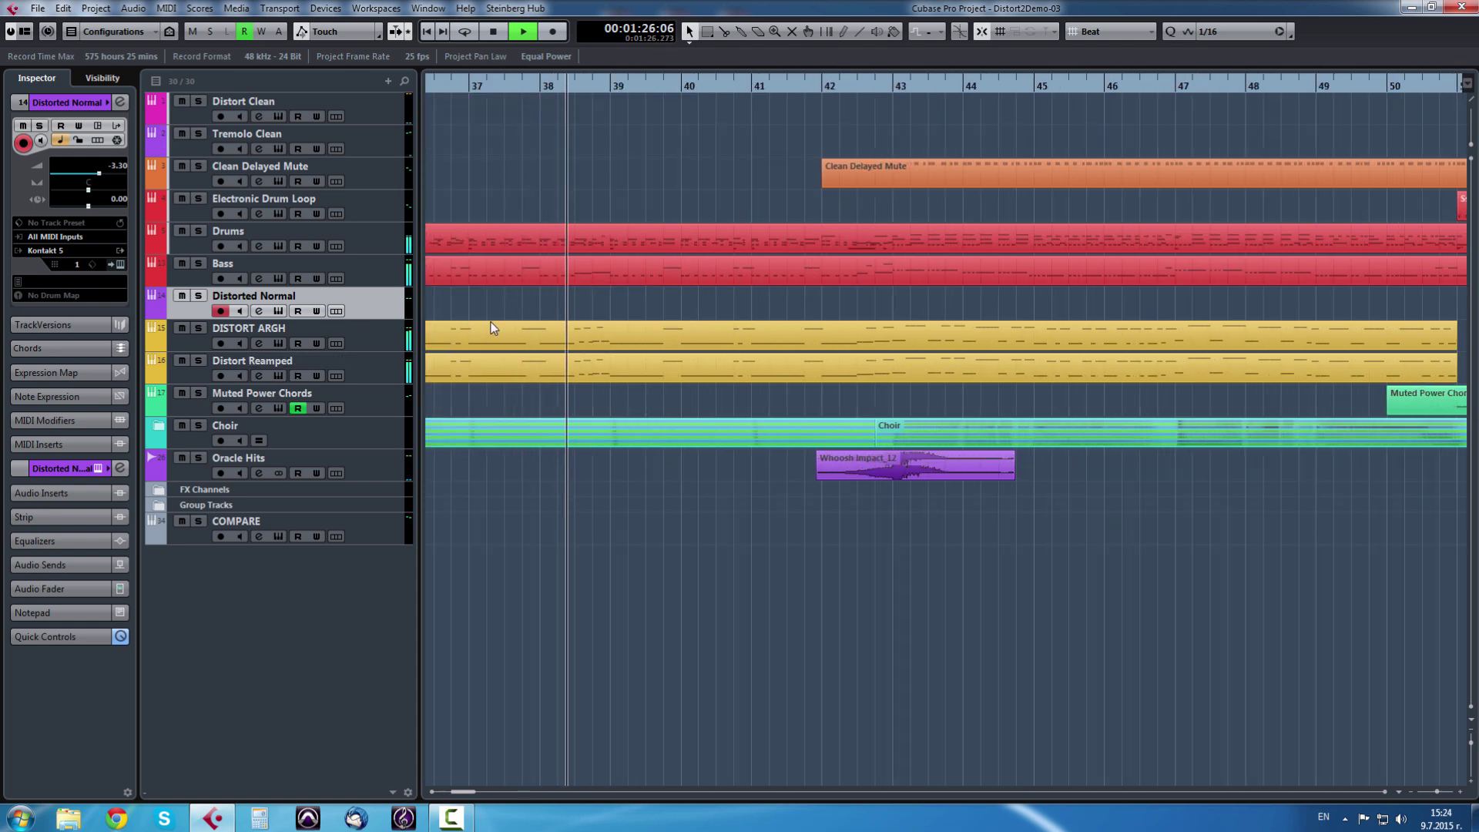
{"action": "key", "text": "g"}
{"action": "key", "text": "g"}
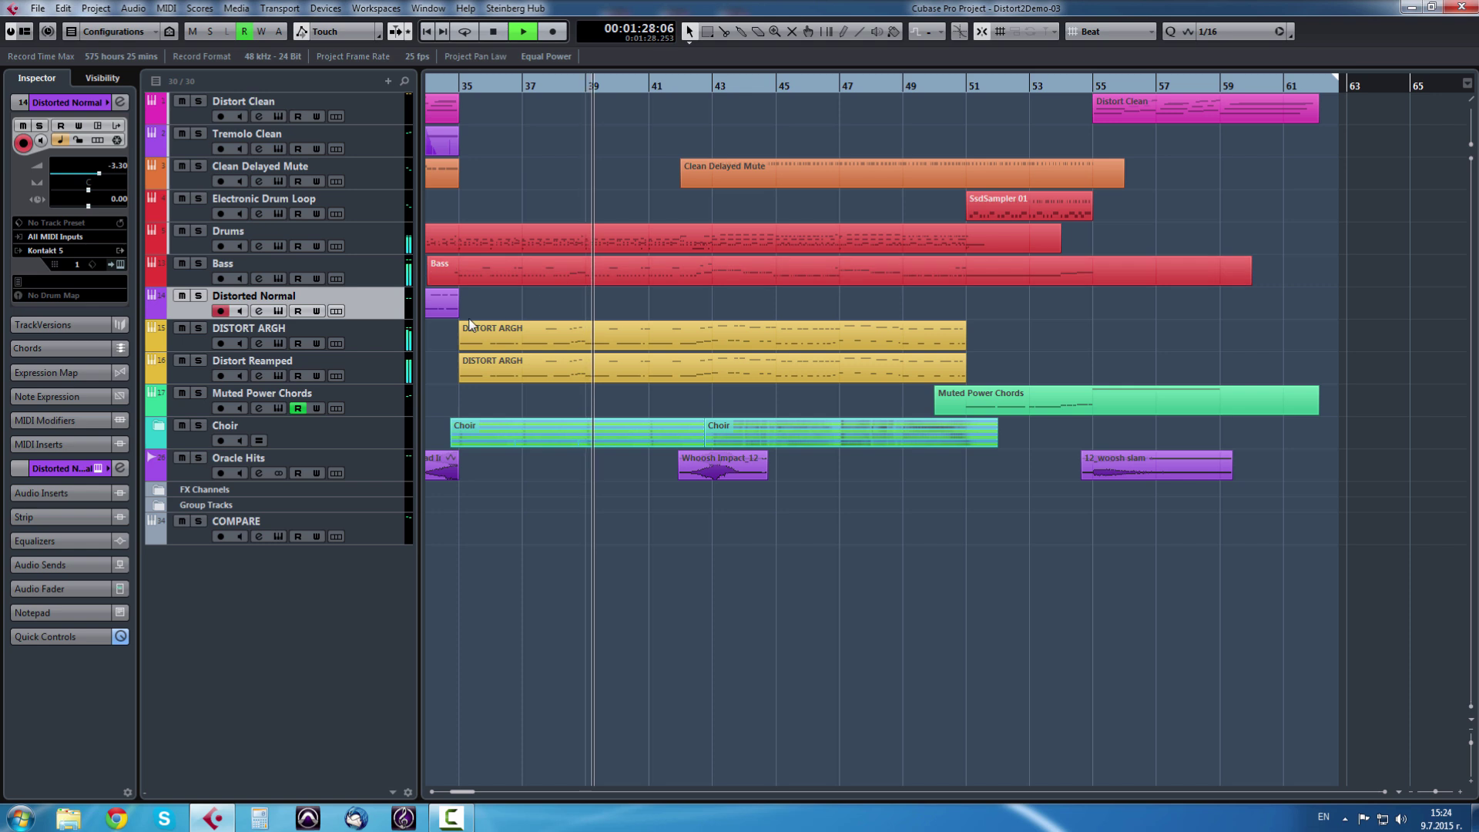
- Replay from bar 34 with the DISTORT ARGH track selected and soloed, viewing its Kontakt instrument with the Diztort 2 patch
{"action": "key", "text": "space"}
{"action": "scroll", "coordinate": [689, 306], "scroll_direction": "left", "scroll_amount": 3}
{"action": "key", "text": "h"}
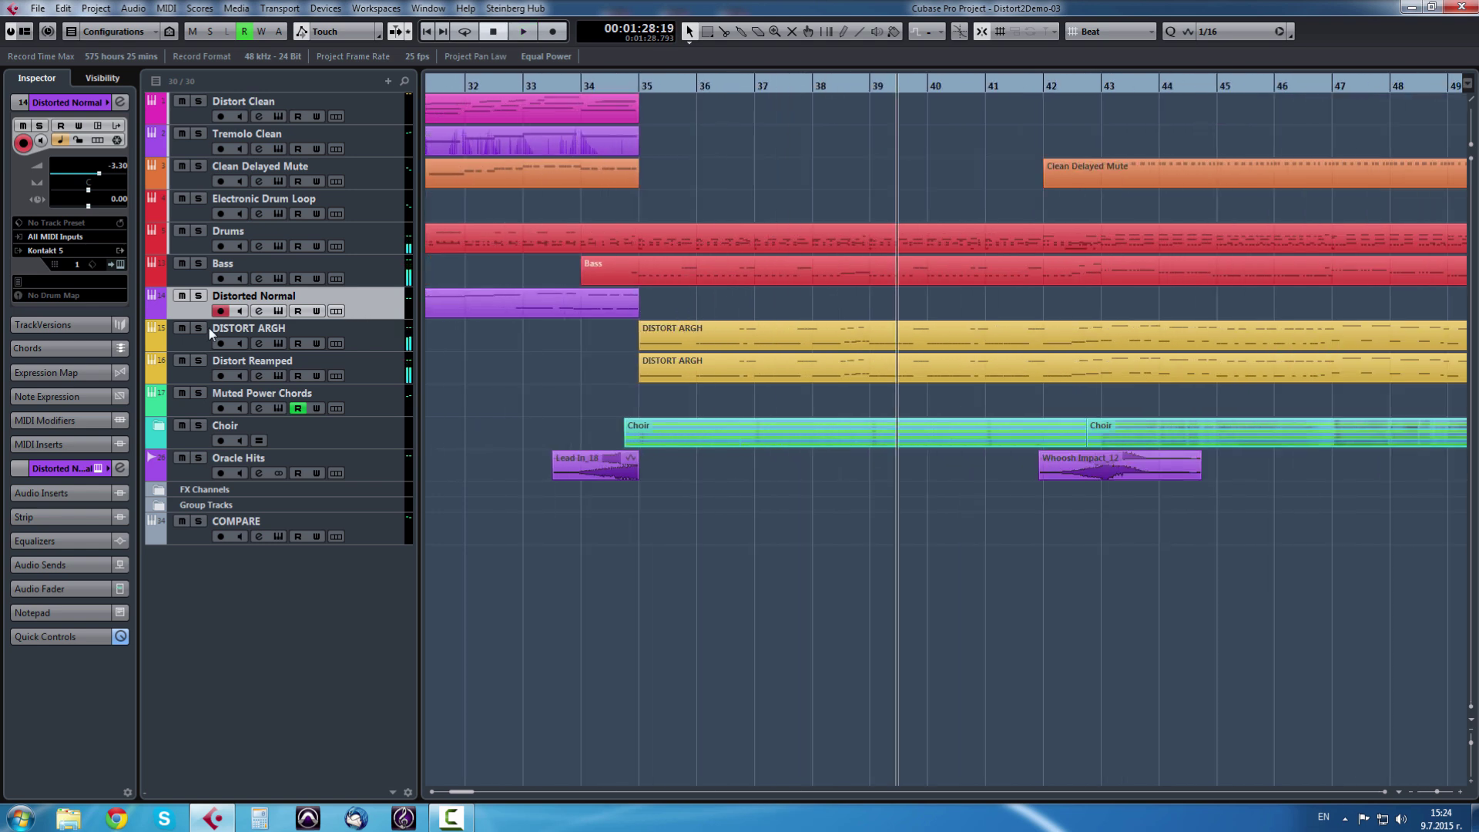
{"action": "left_click", "coordinate": [583, 85]}
{"action": "key", "text": "space"}
{"action": "left_click", "coordinate": [371, 339]}
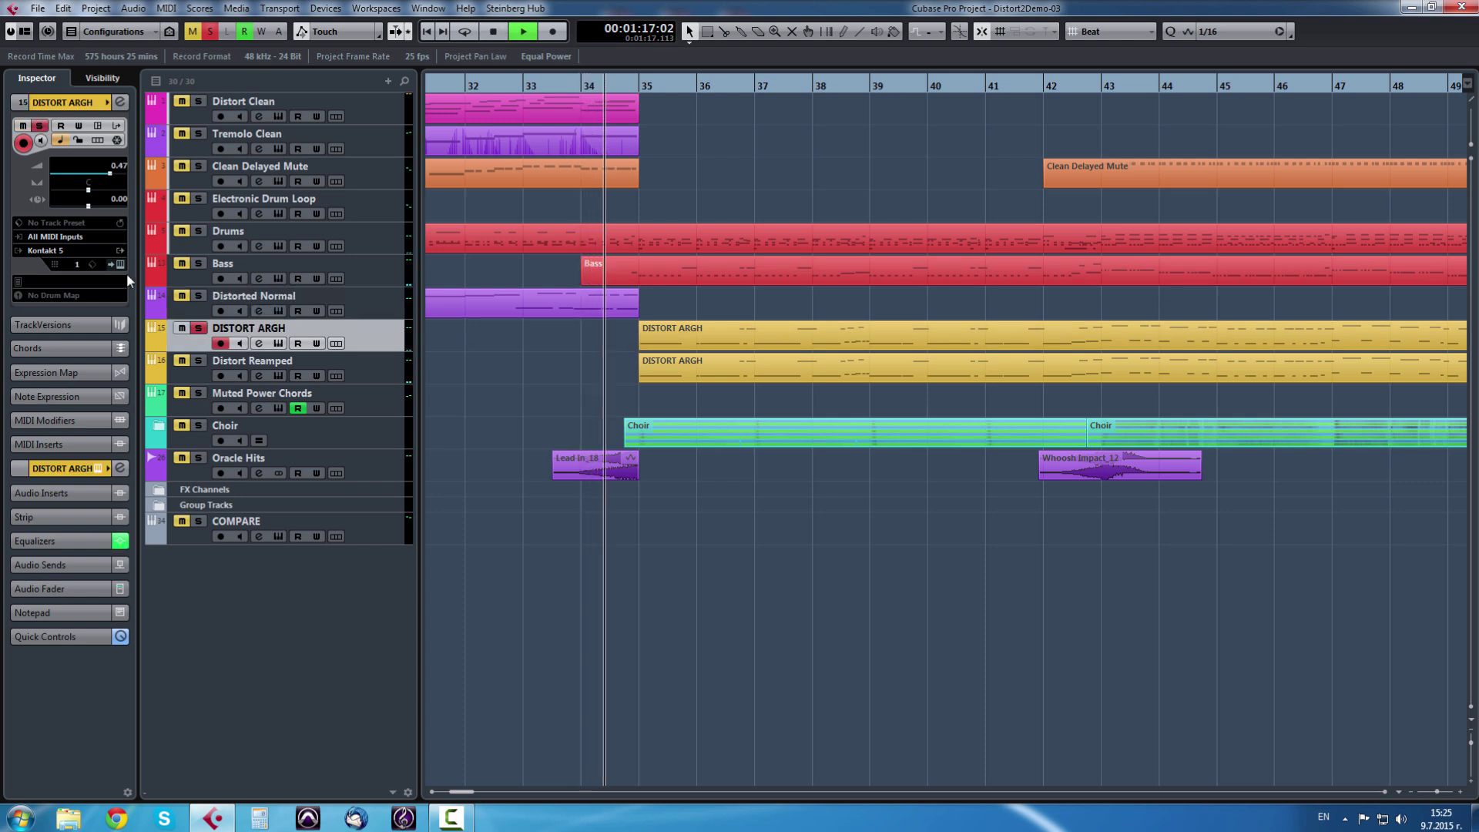
{"action": "left_click", "coordinate": [121, 264]}
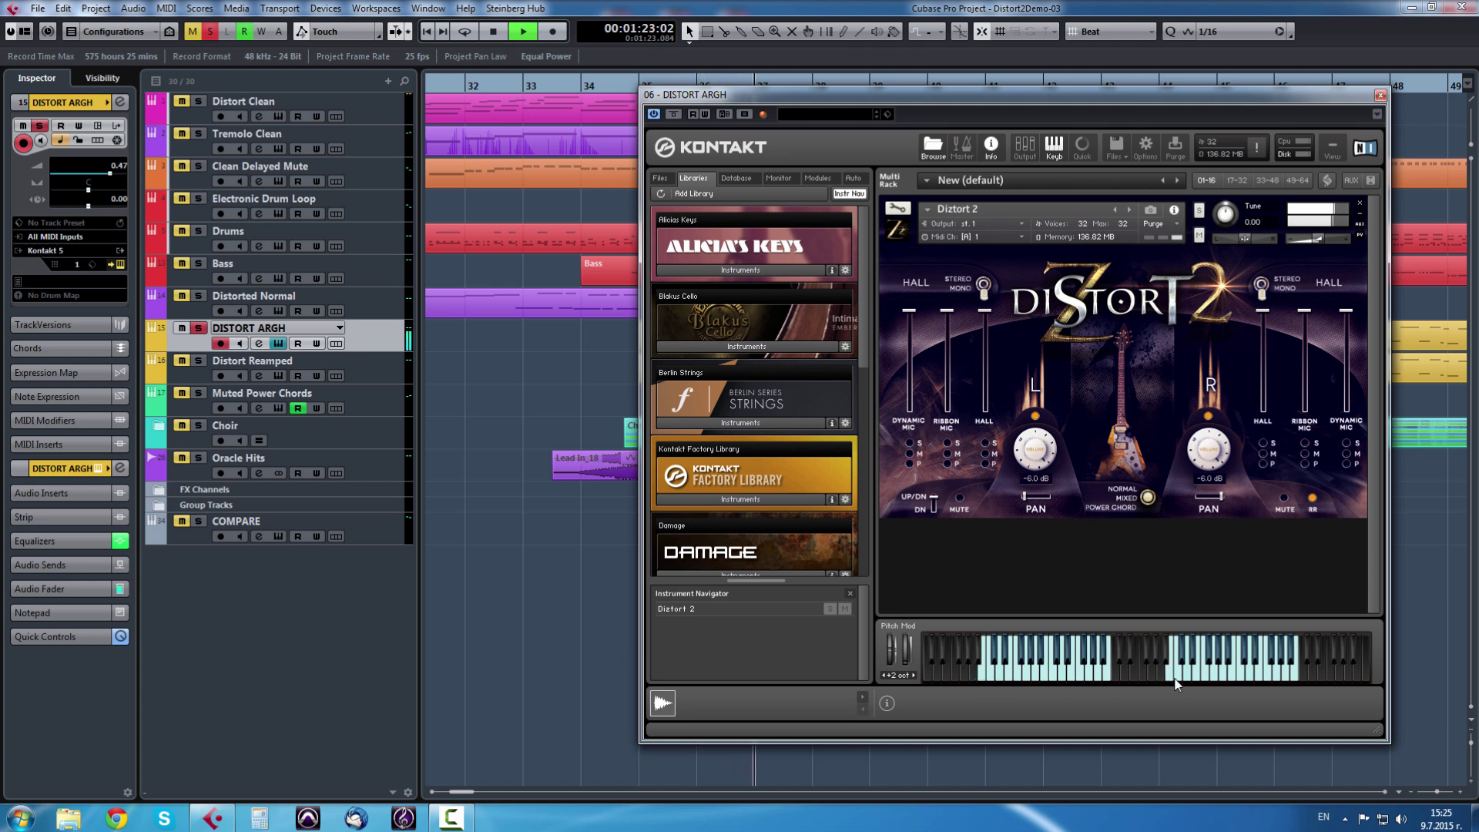
{"action": "left_click", "coordinate": [1380, 95]}
- Examine the low and high notes of the DISTORT ARGH part in the Key Editor during playback
{"action": "double_click", "coordinate": [769, 325]}
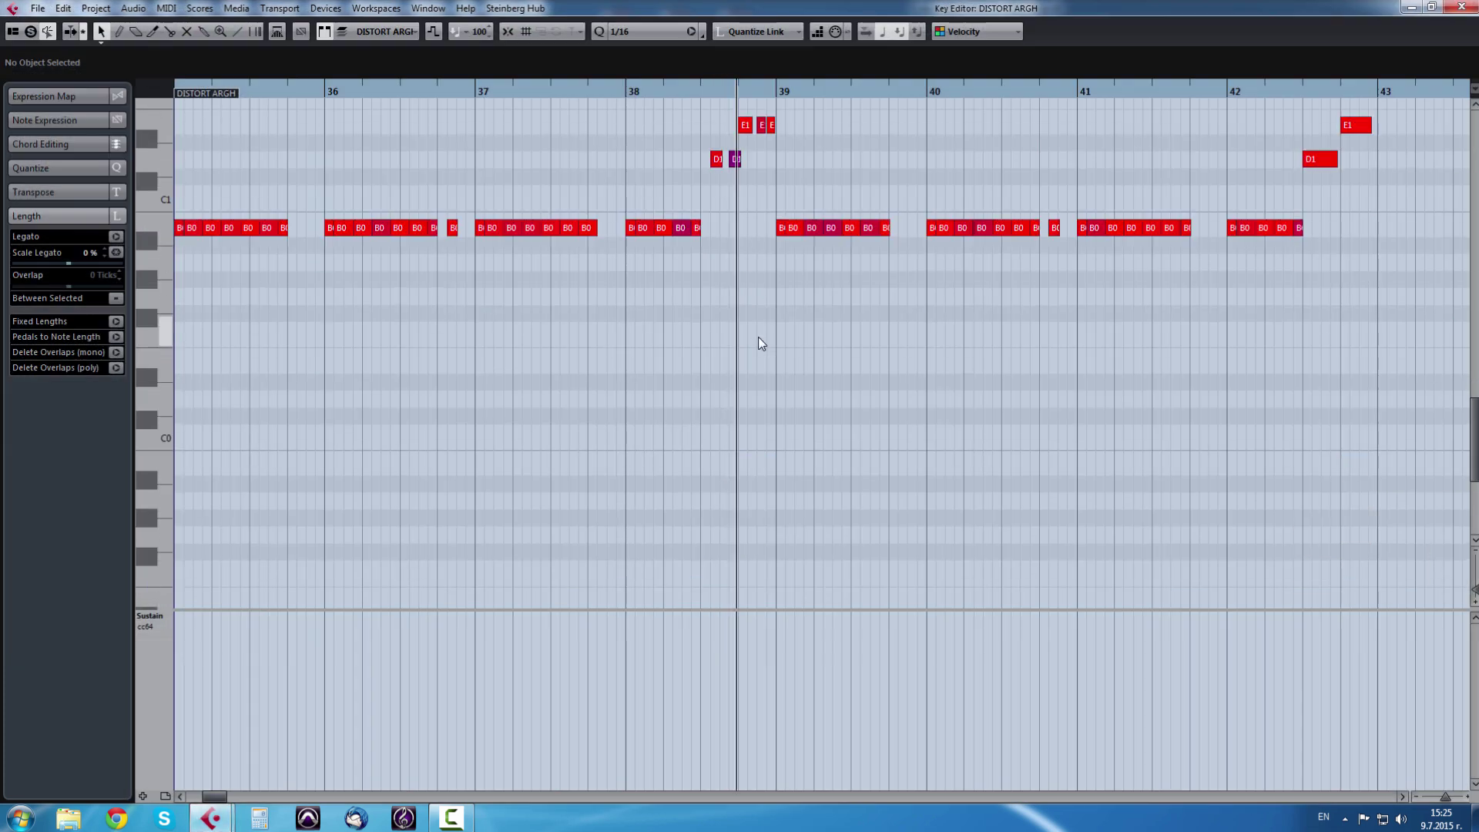
{"action": "scroll", "coordinate": [758, 336], "scroll_direction": "down", "scroll_amount": 2}
{"action": "scroll", "coordinate": [871, 353], "scroll_direction": "up", "scroll_amount": 10}
{"action": "scroll", "coordinate": [871, 352], "scroll_direction": "down", "scroll_amount": 3}
{"action": "scroll", "coordinate": [870, 352], "scroll_direction": "up", "scroll_amount": 1}
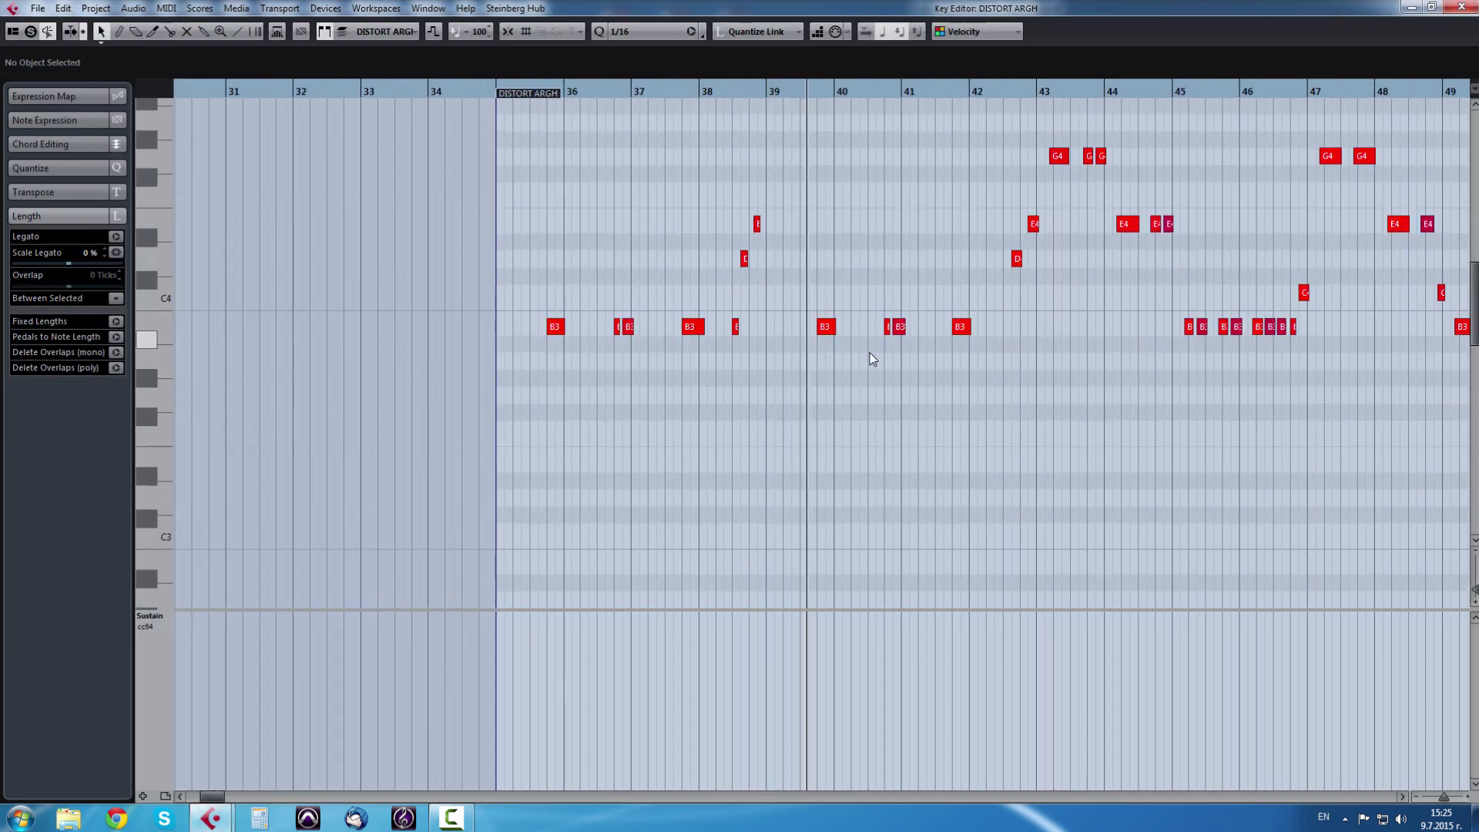
{"action": "scroll", "coordinate": [871, 352], "scroll_direction": "down", "scroll_amount": 10}
{"action": "scroll", "coordinate": [885, 351], "scroll_direction": "up", "scroll_amount": 2}
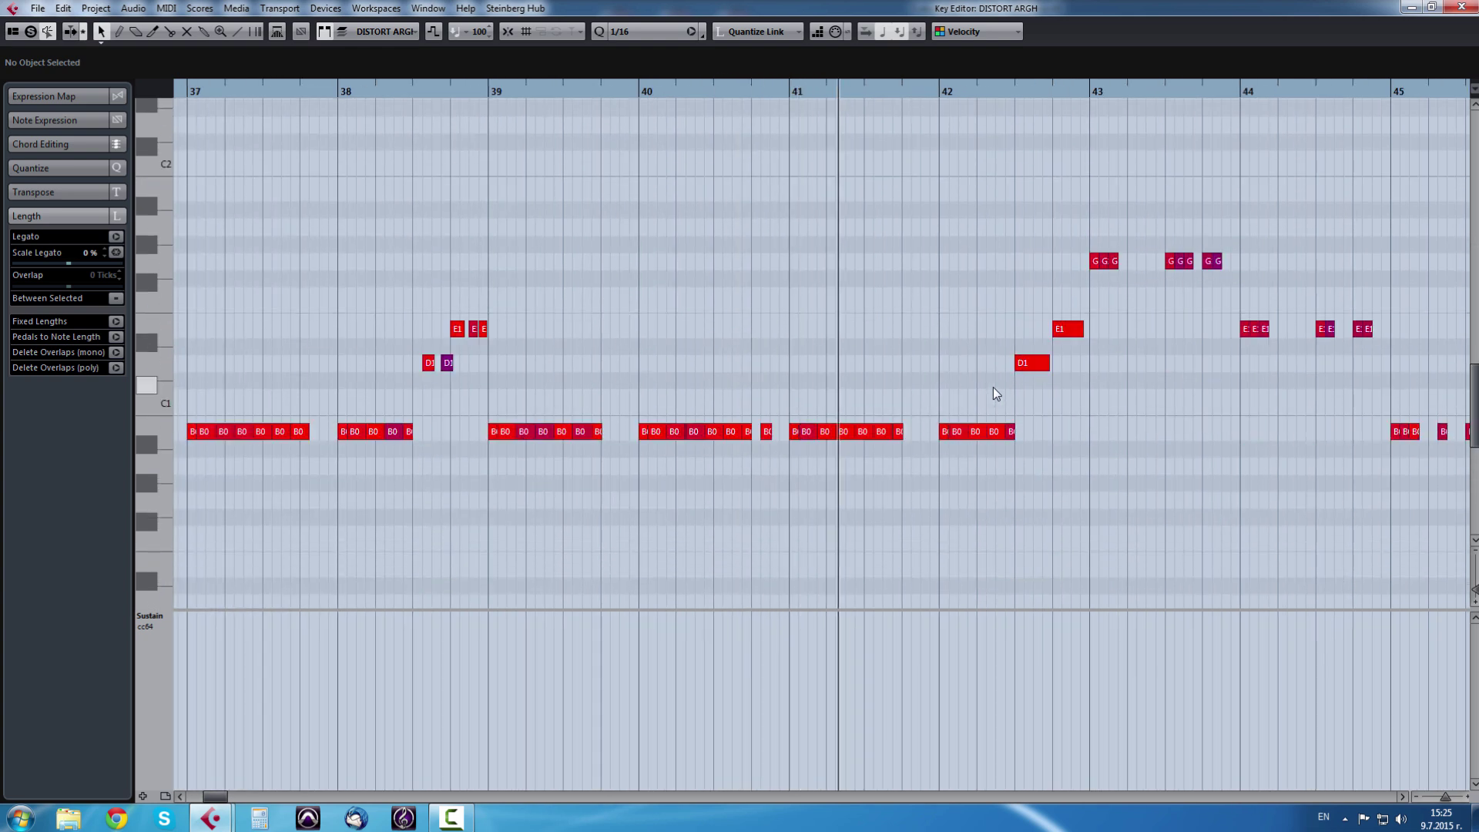
{"action": "scroll", "coordinate": [994, 388], "scroll_direction": "up", "scroll_amount": 2}
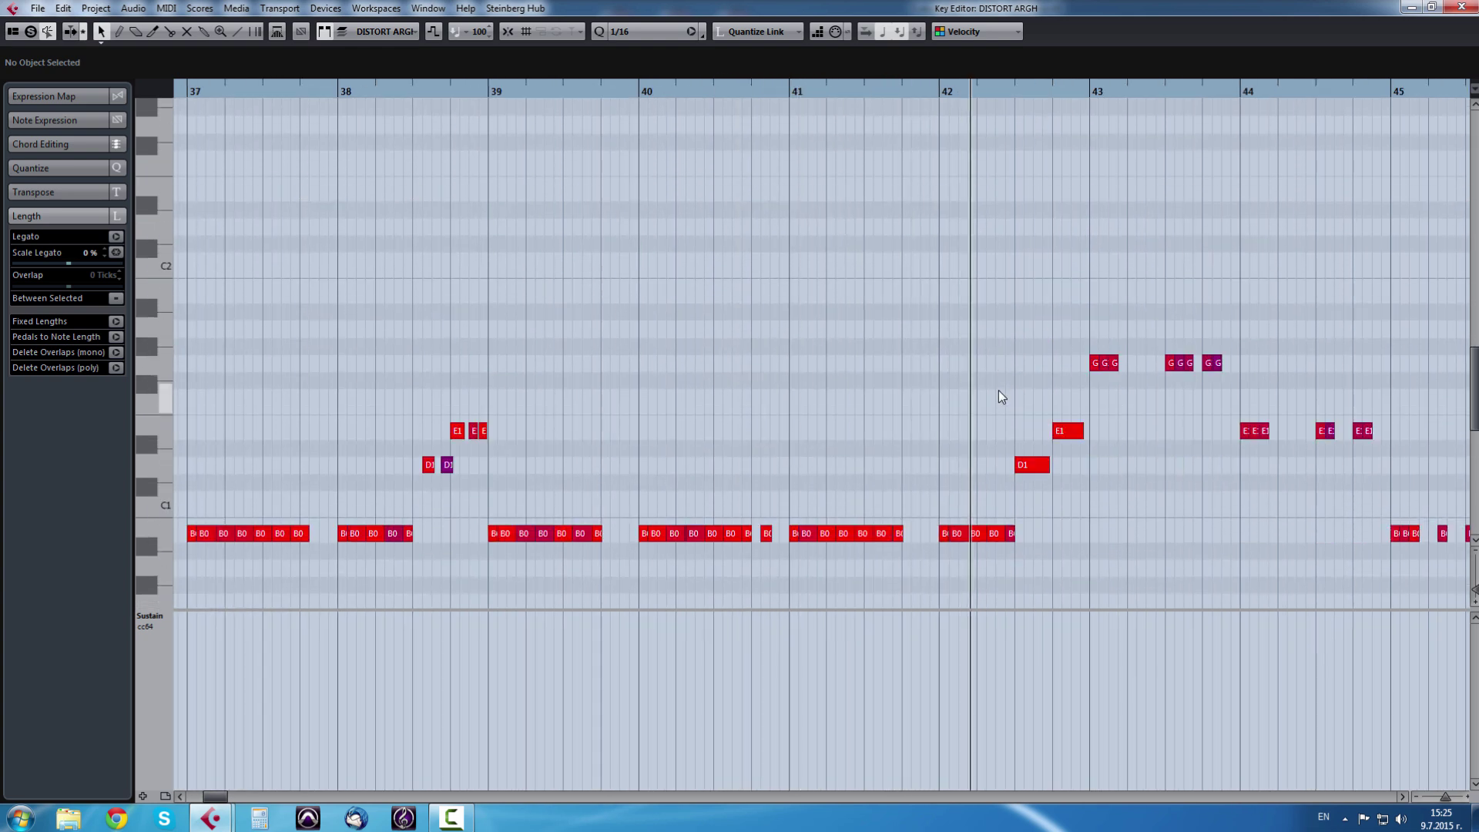
{"action": "scroll", "coordinate": [1121, 402], "scroll_direction": "up", "scroll_amount": 12}
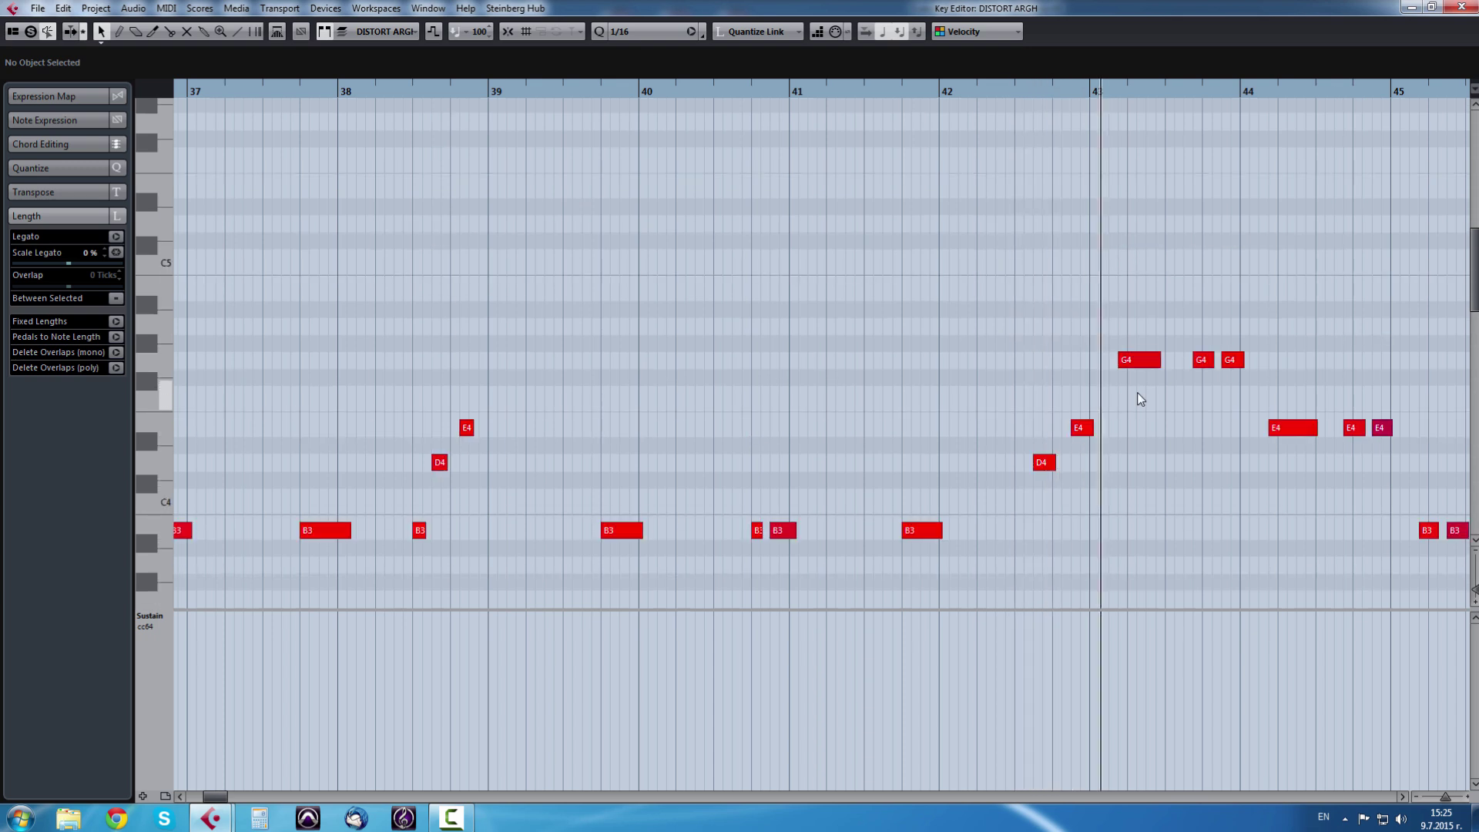
{"action": "left_click", "coordinate": [1464, 9]}
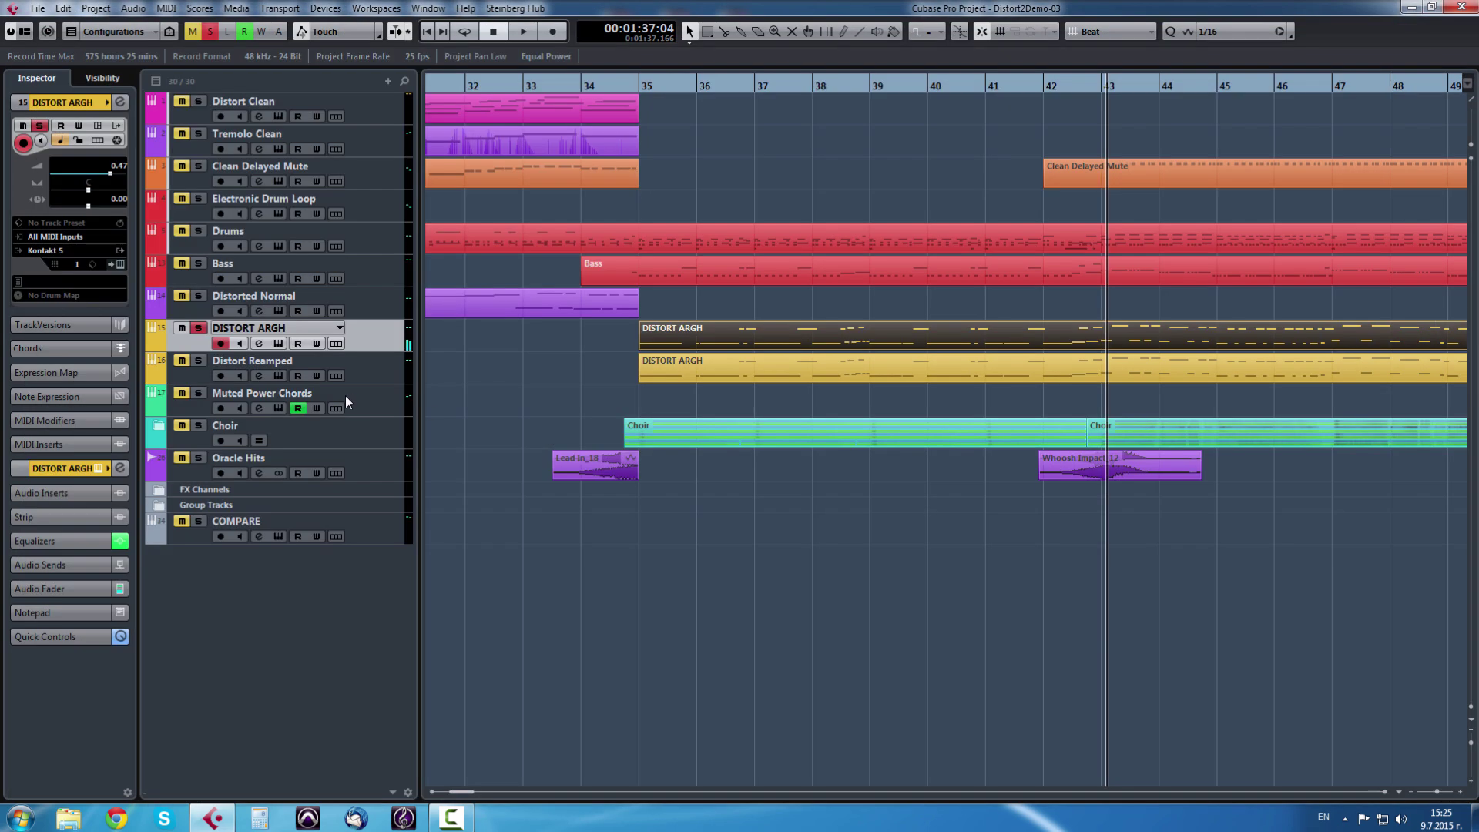
- Select and solo the Distort Reamped track, and bypass its VST Amp Rack insert in the MixConsole
{"action": "left_click", "coordinate": [381, 366]}
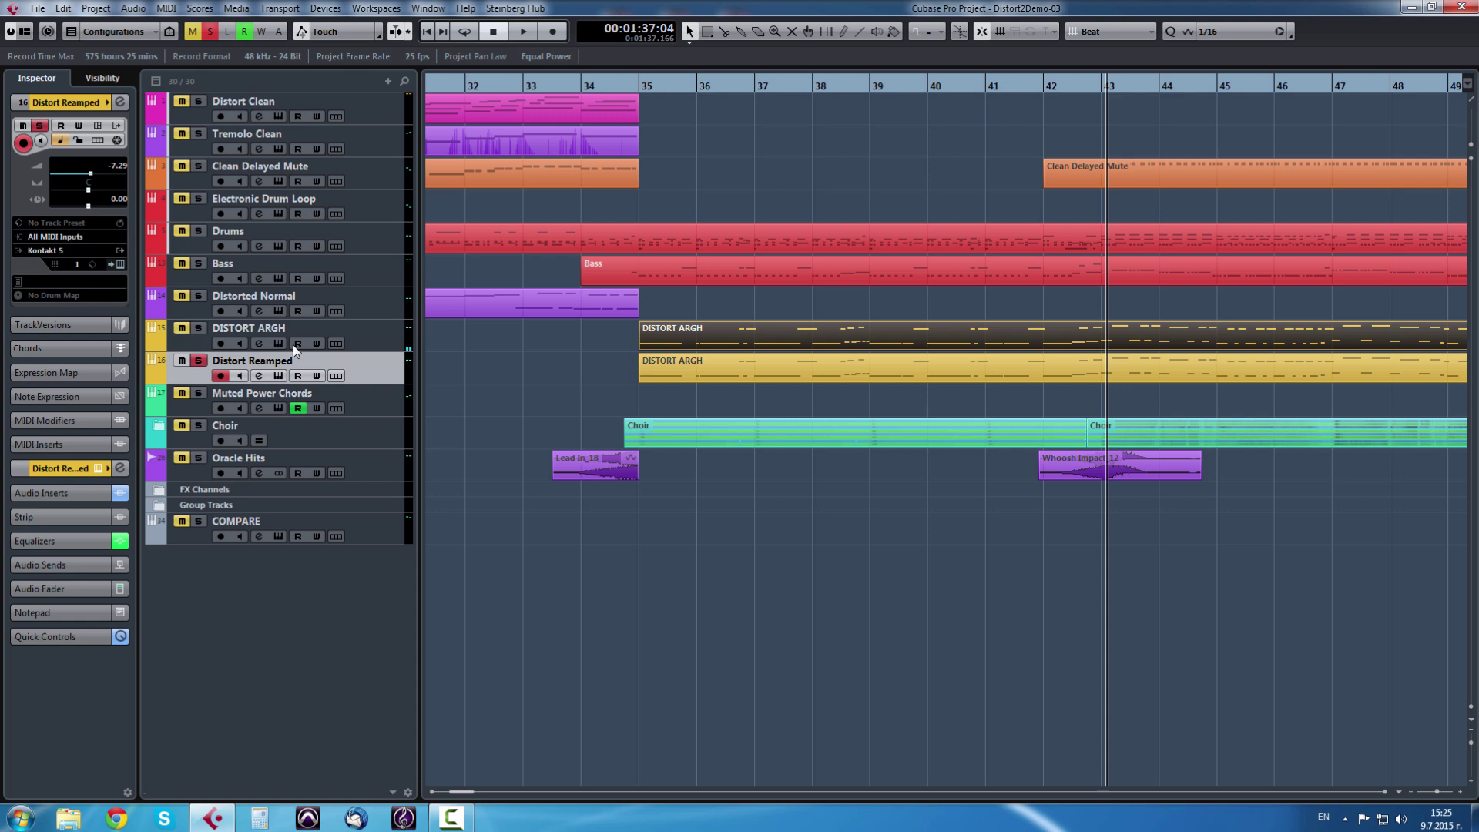
{"action": "left_click", "coordinate": [638, 91]}
{"action": "key", "text": "F3"}
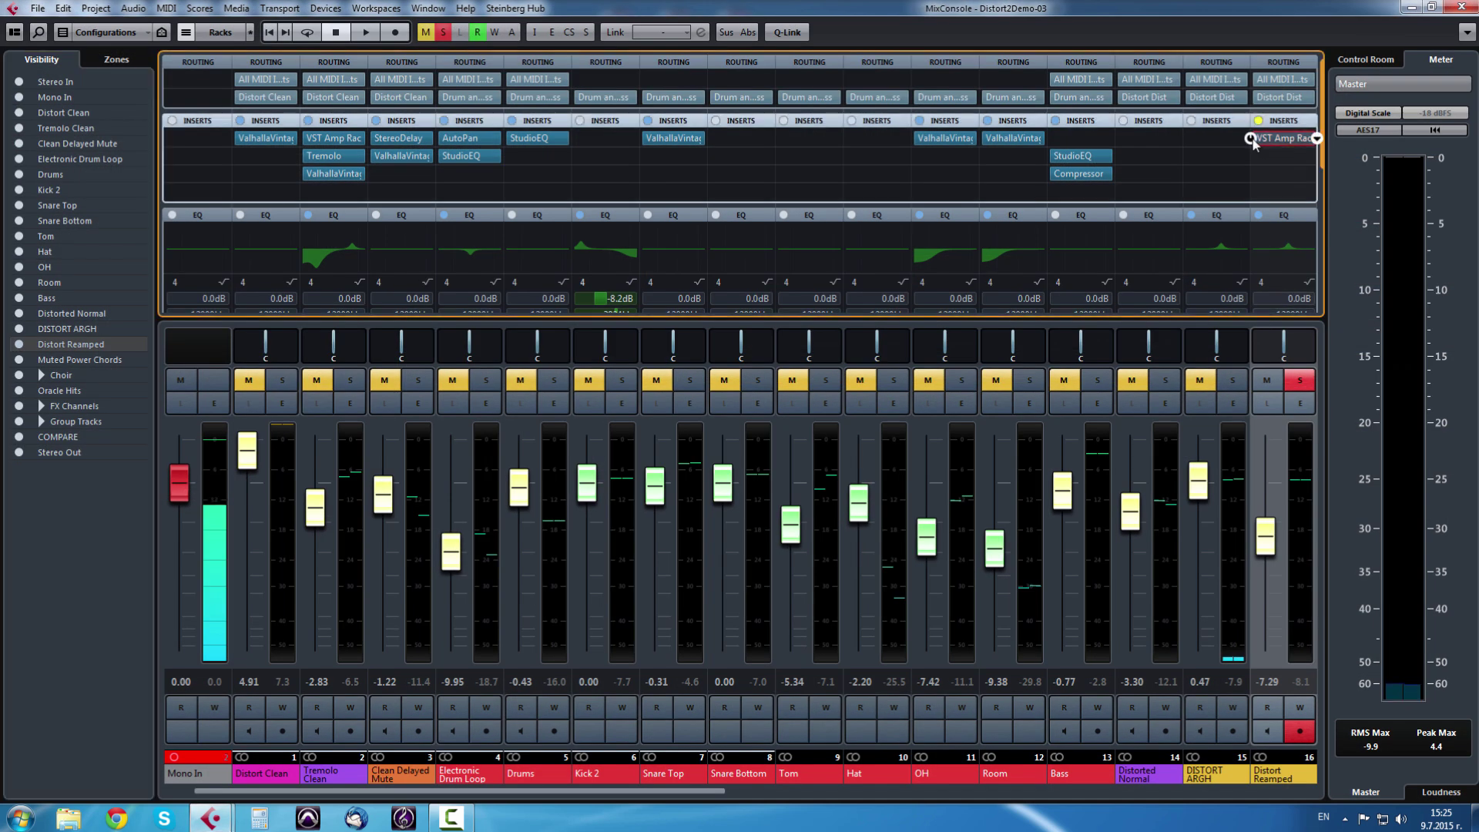
{"action": "key", "text": "F3"}
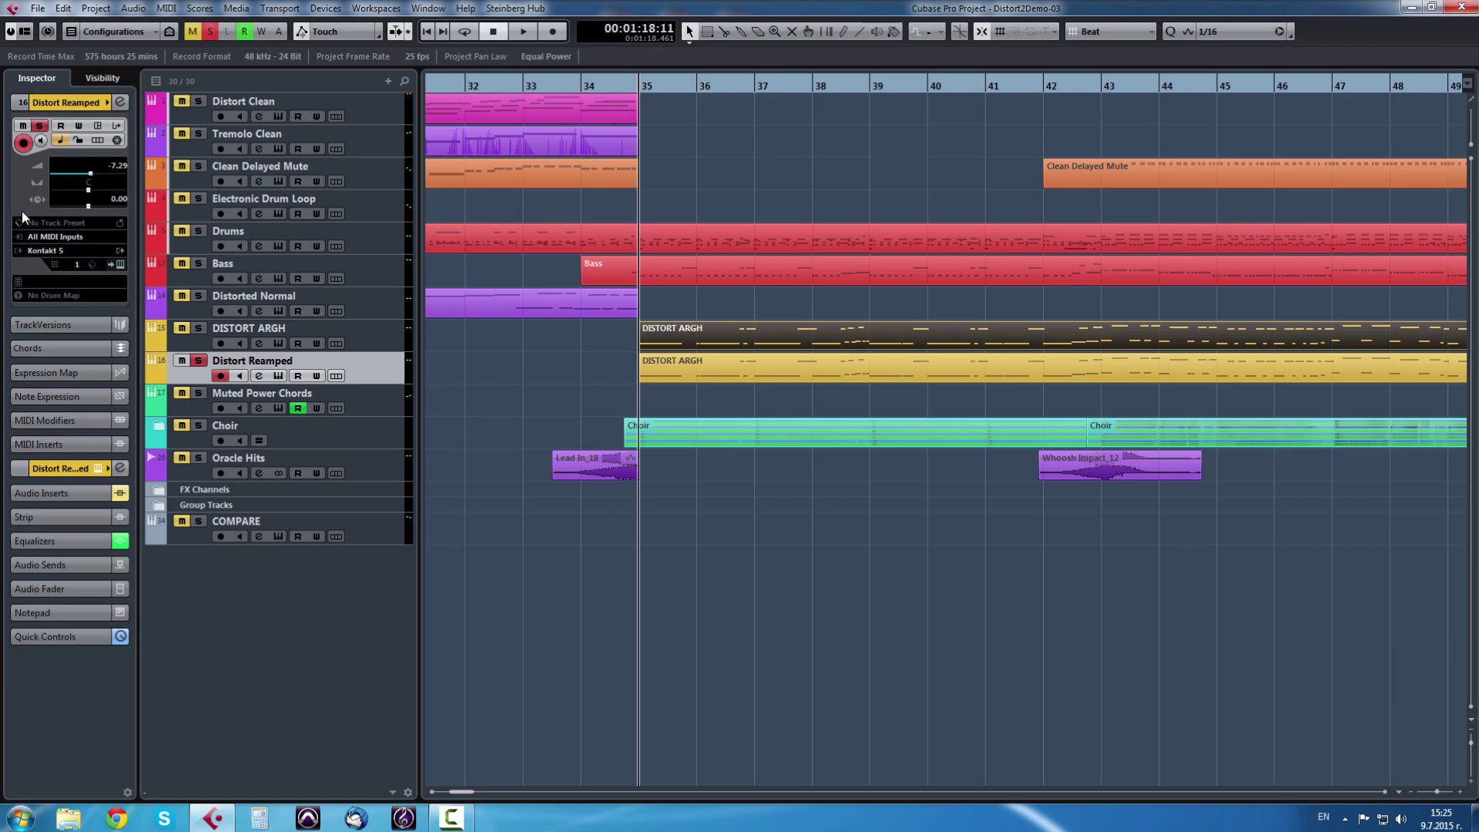
- View Distort Reamped's Kontakt instrument with the Diztort 2 Clean patch, and audition the unprocessed track from bar 35
{"action": "left_click", "coordinate": [120, 265]}
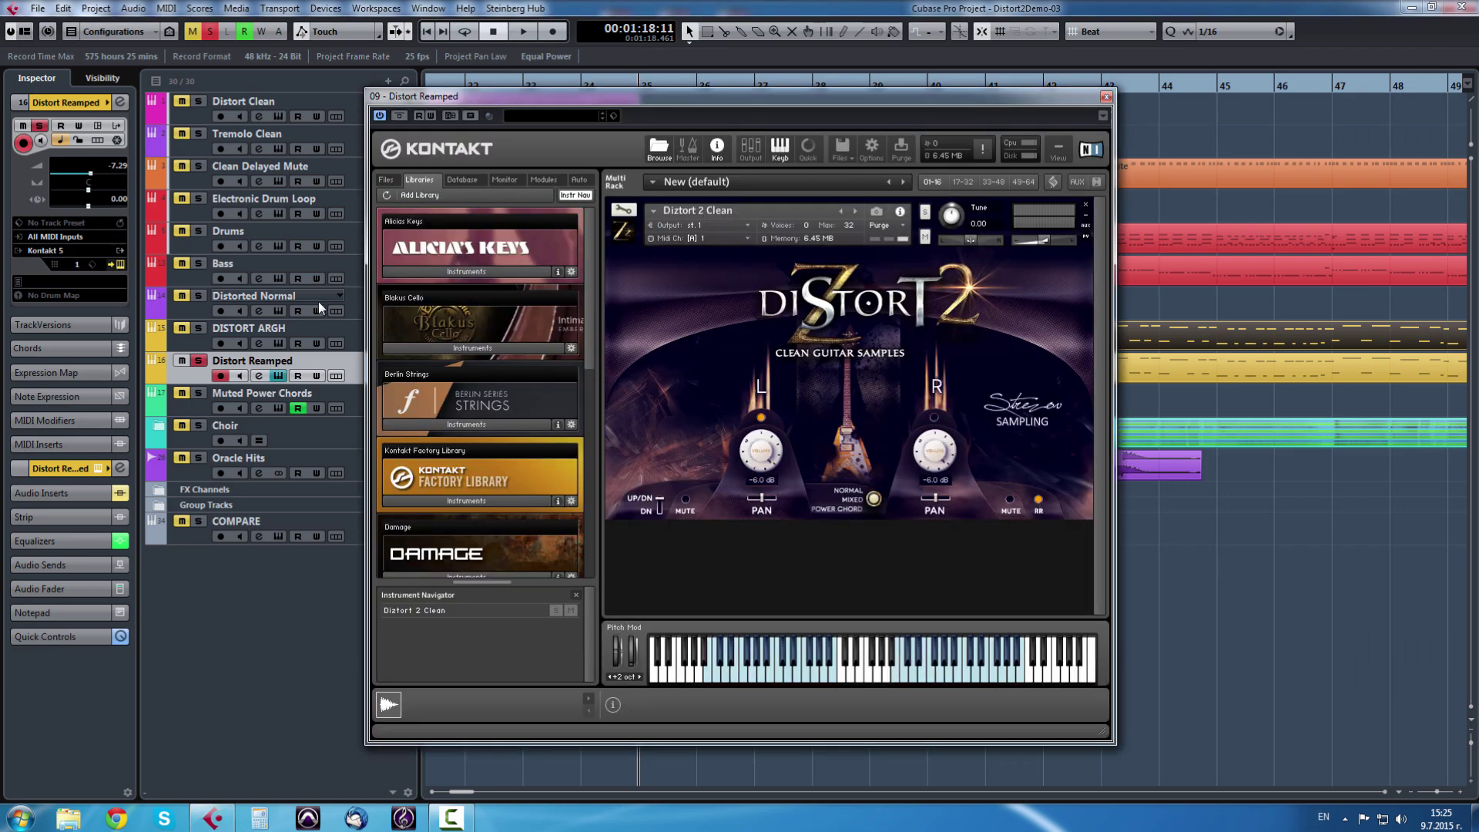
{"action": "left_click", "coordinate": [120, 266]}
{"action": "left_click", "coordinate": [120, 266]}
{"action": "left_click", "coordinate": [1107, 98]}
{"action": "key", "text": "space"}
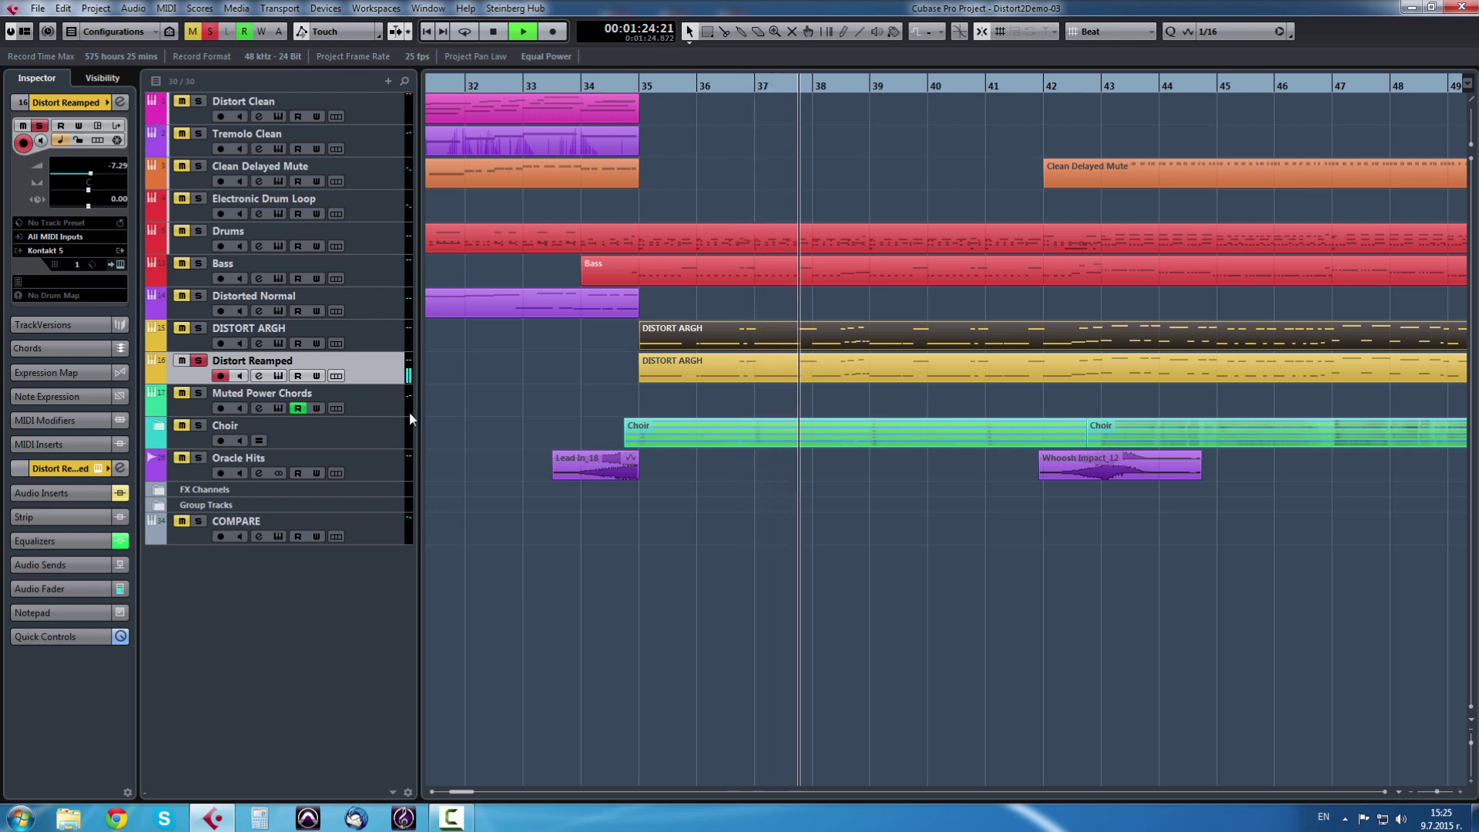
{"action": "key", "text": "space"}
- Reactivate the VST Amp Rack insert on Distort Reamped, view its Fat Rocker preset, and audition the track from bar 34
{"action": "left_click_drag", "start_coordinate": [627, 86], "coordinate": [586, 88]}
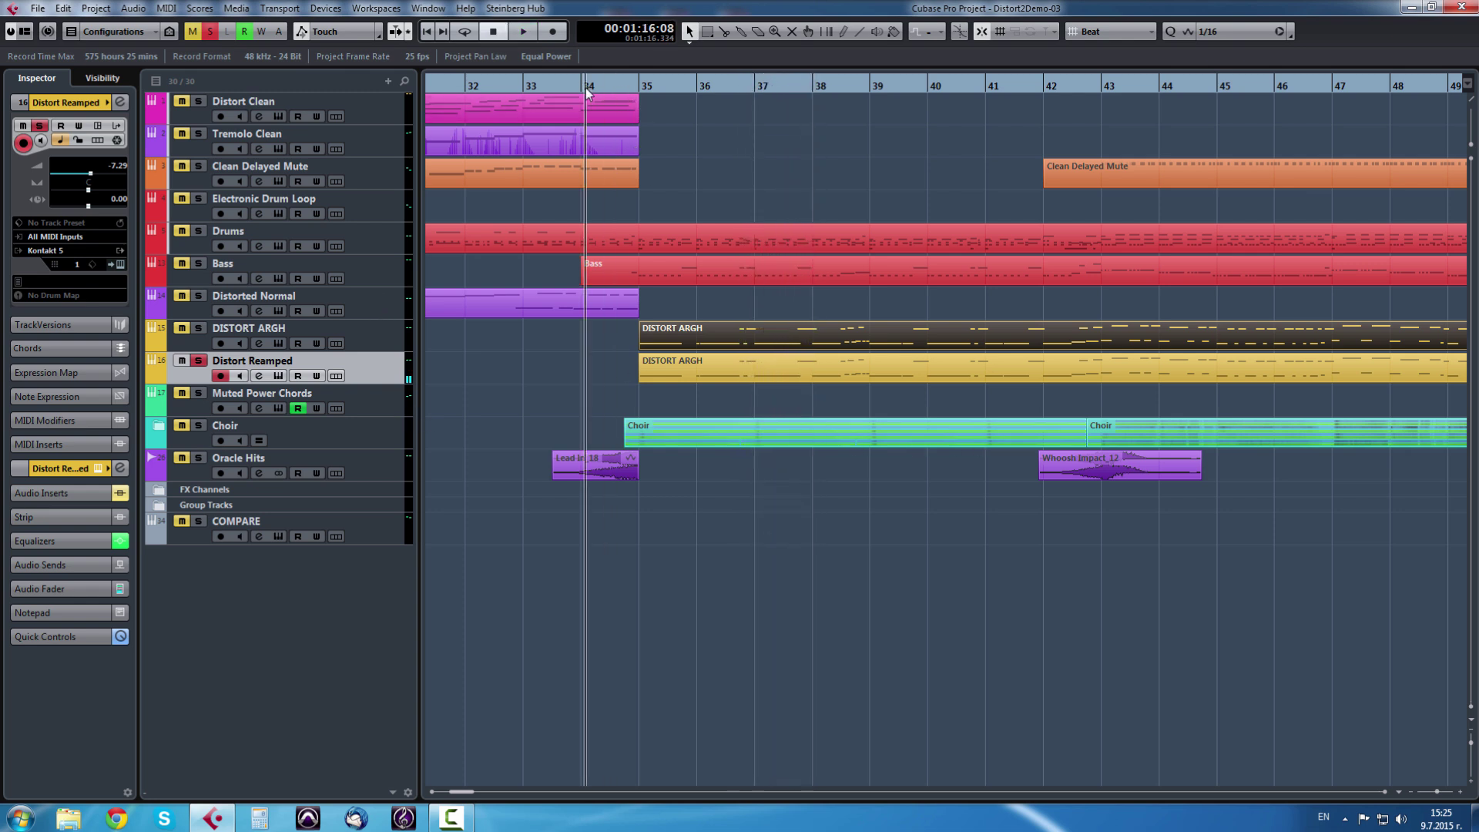
{"action": "key", "text": "F3"}
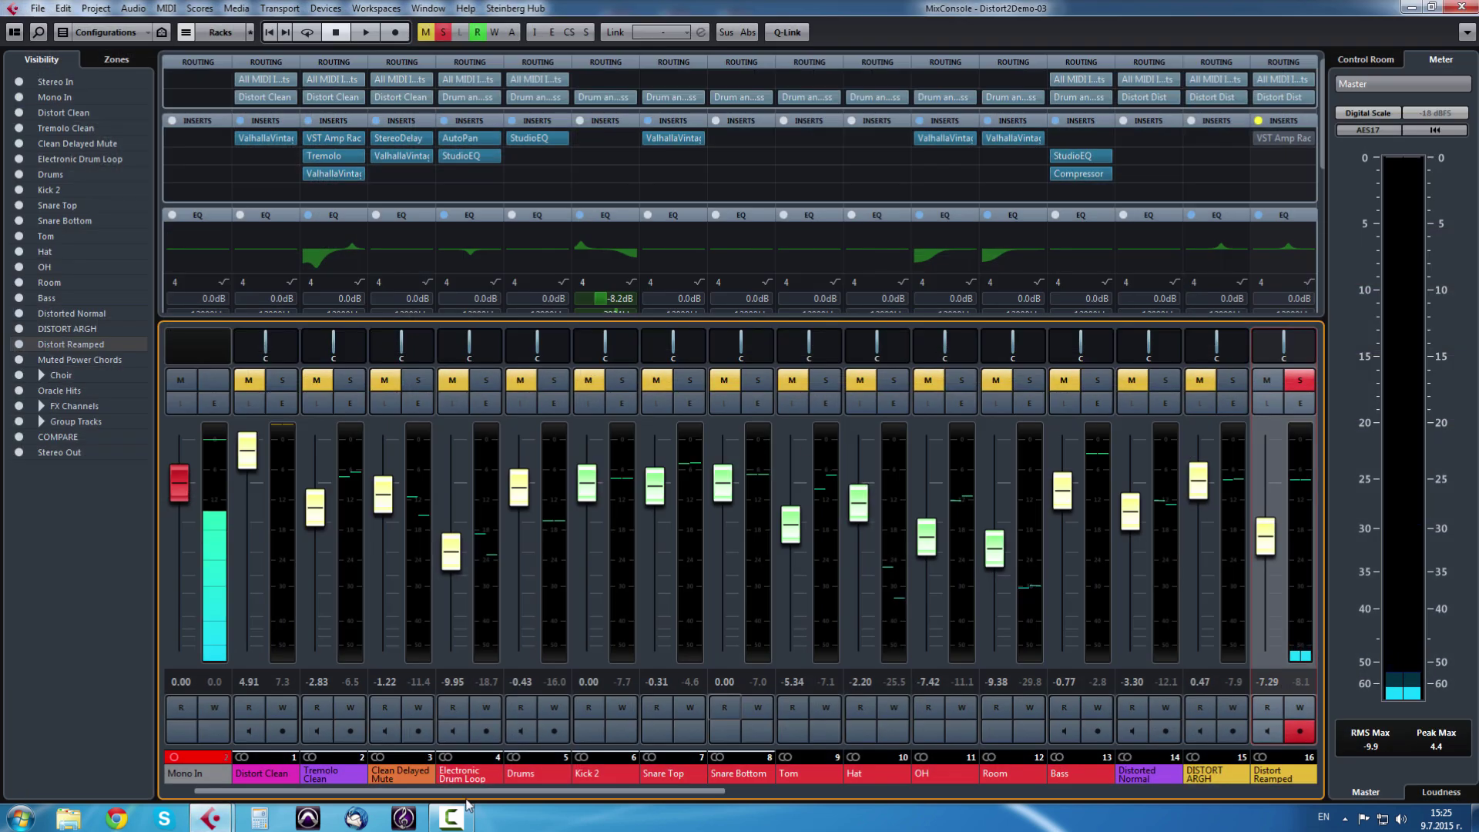
{"action": "left_click_drag", "start_coordinate": [467, 791], "coordinate": [607, 763]}
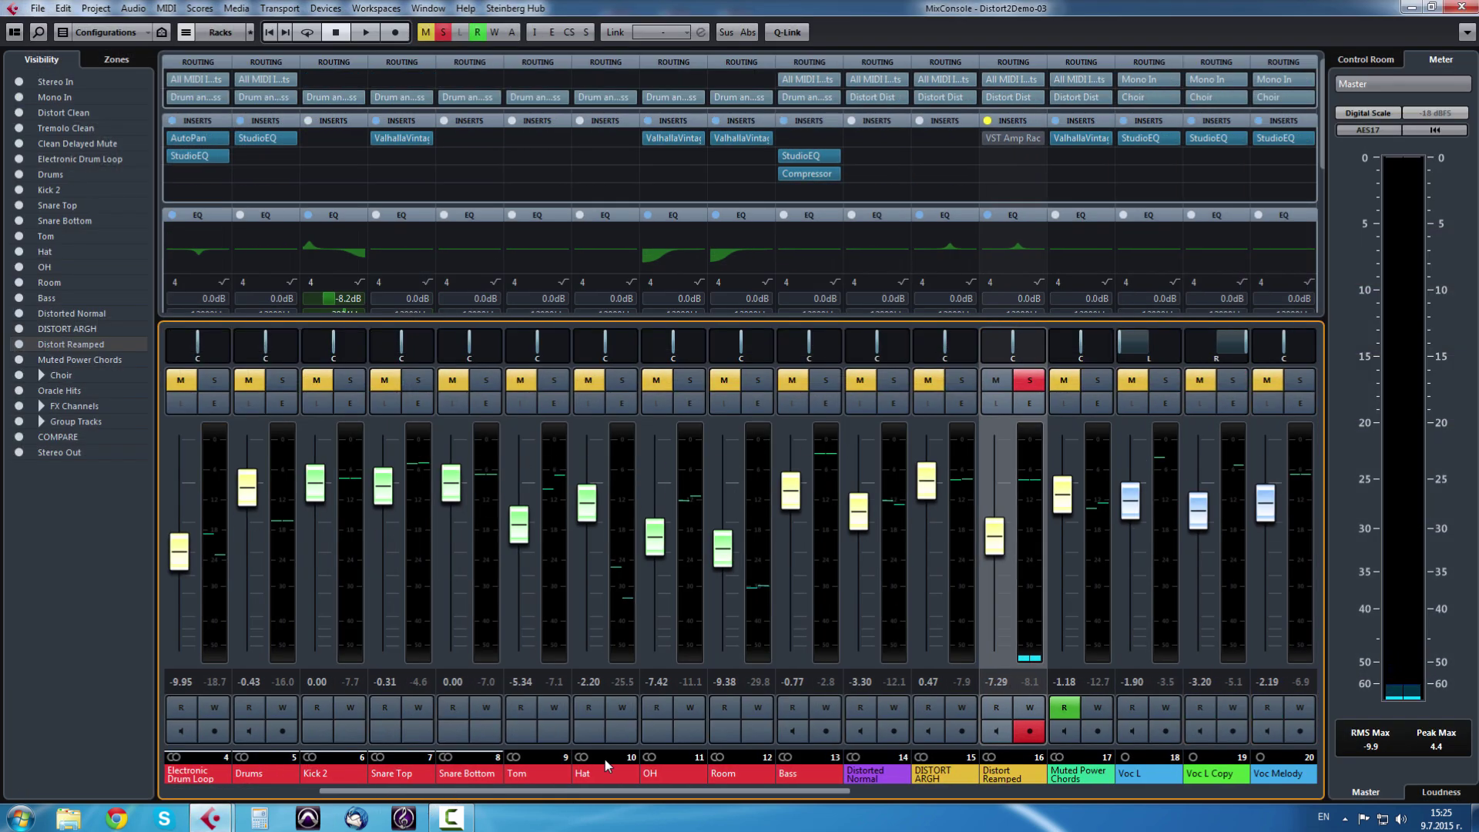
{"action": "left_click", "coordinate": [1002, 138]}
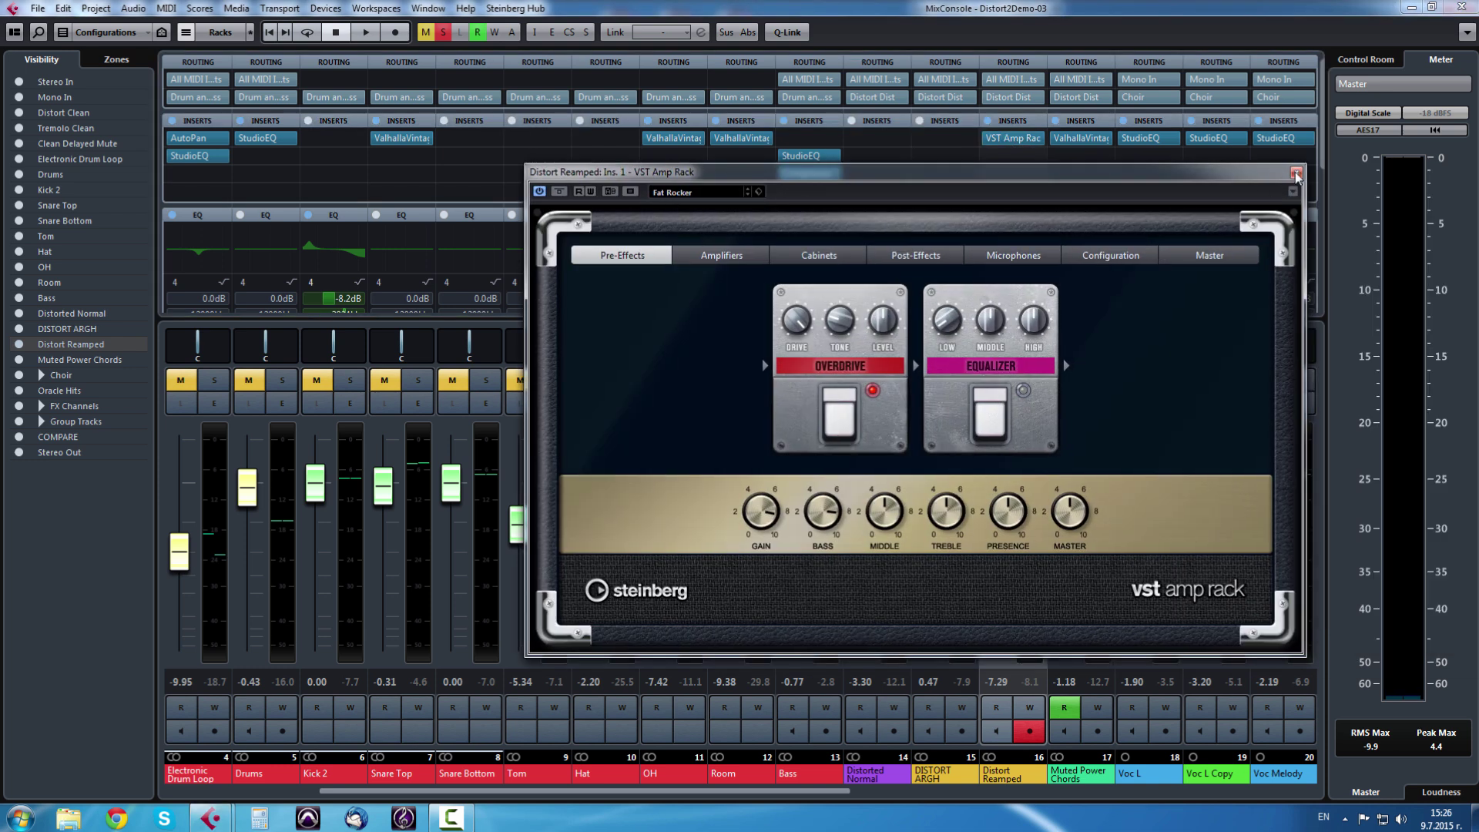
{"action": "left_click", "coordinate": [1297, 174]}
{"action": "key", "text": "F3"}
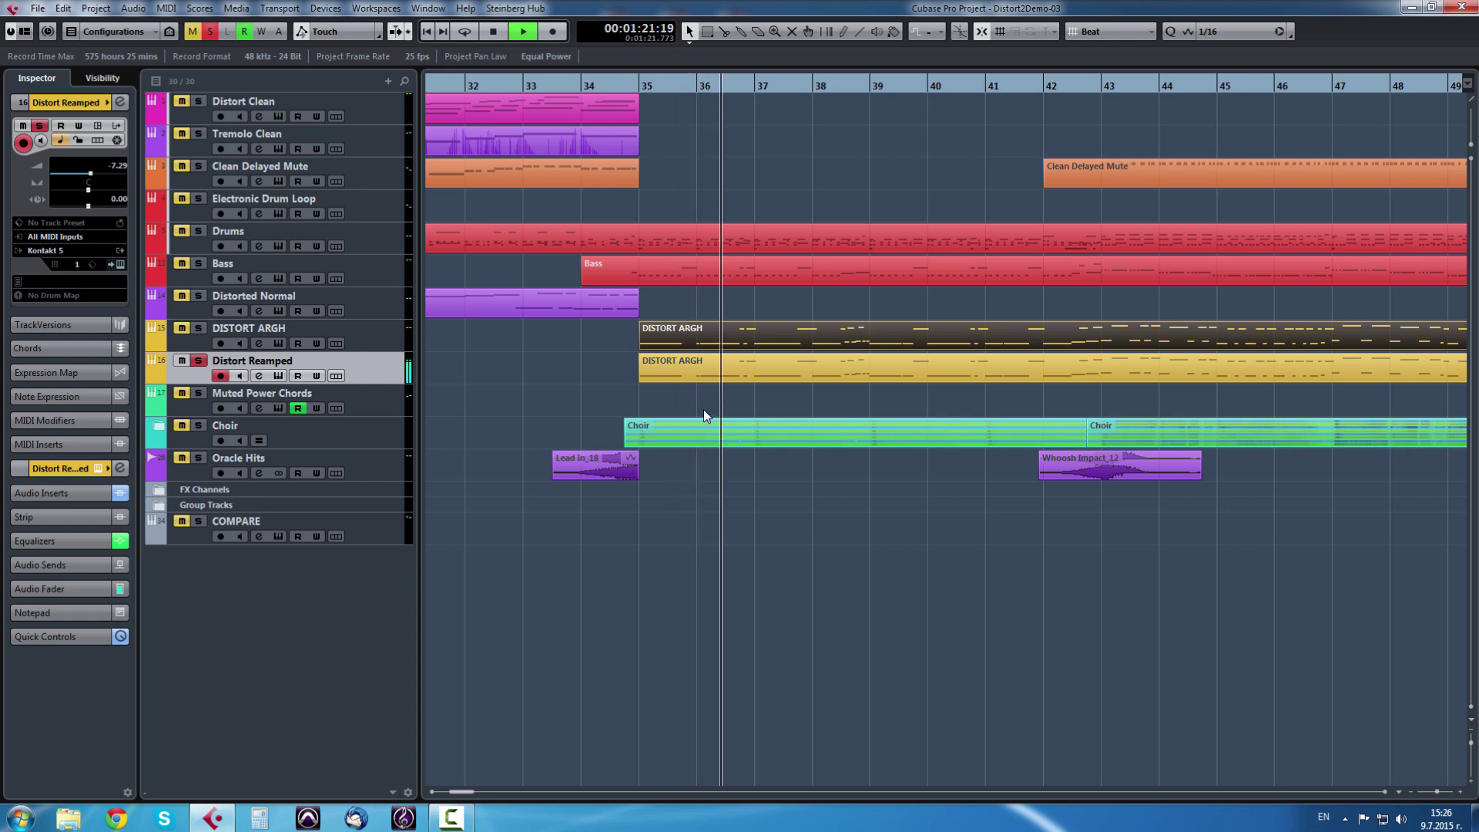
{"action": "key", "text": "space"}
- Audition DISTORT ARGH and Distort Reamped soloed together from bar 34, toggling the Distort Reamped solo to compare the sound
{"action": "scroll", "coordinate": [585, 389], "scroll_direction": "up", "scroll_amount": 2}
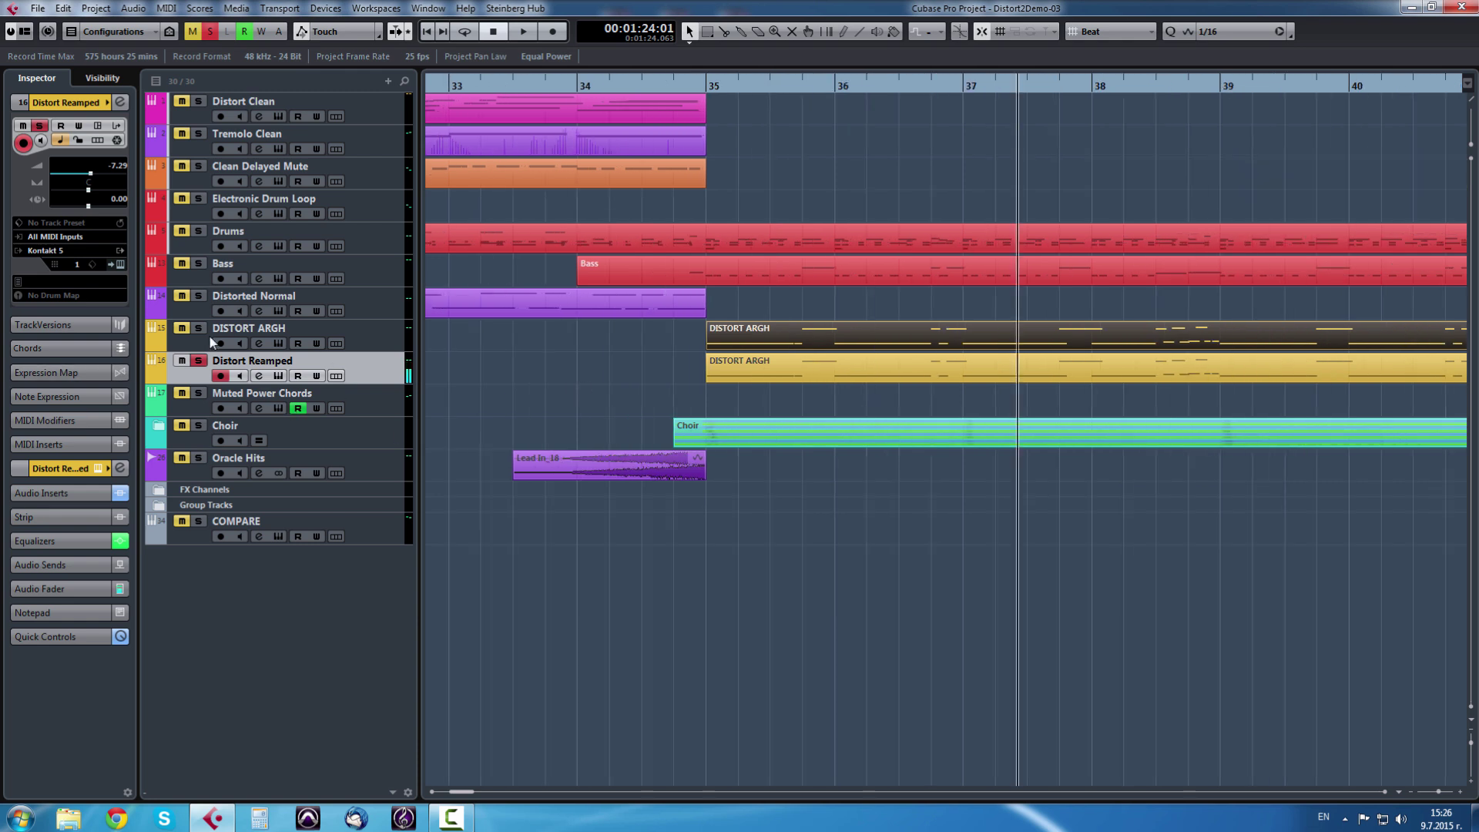
{"action": "left_click", "coordinate": [581, 88]}
{"action": "key", "text": "space"}
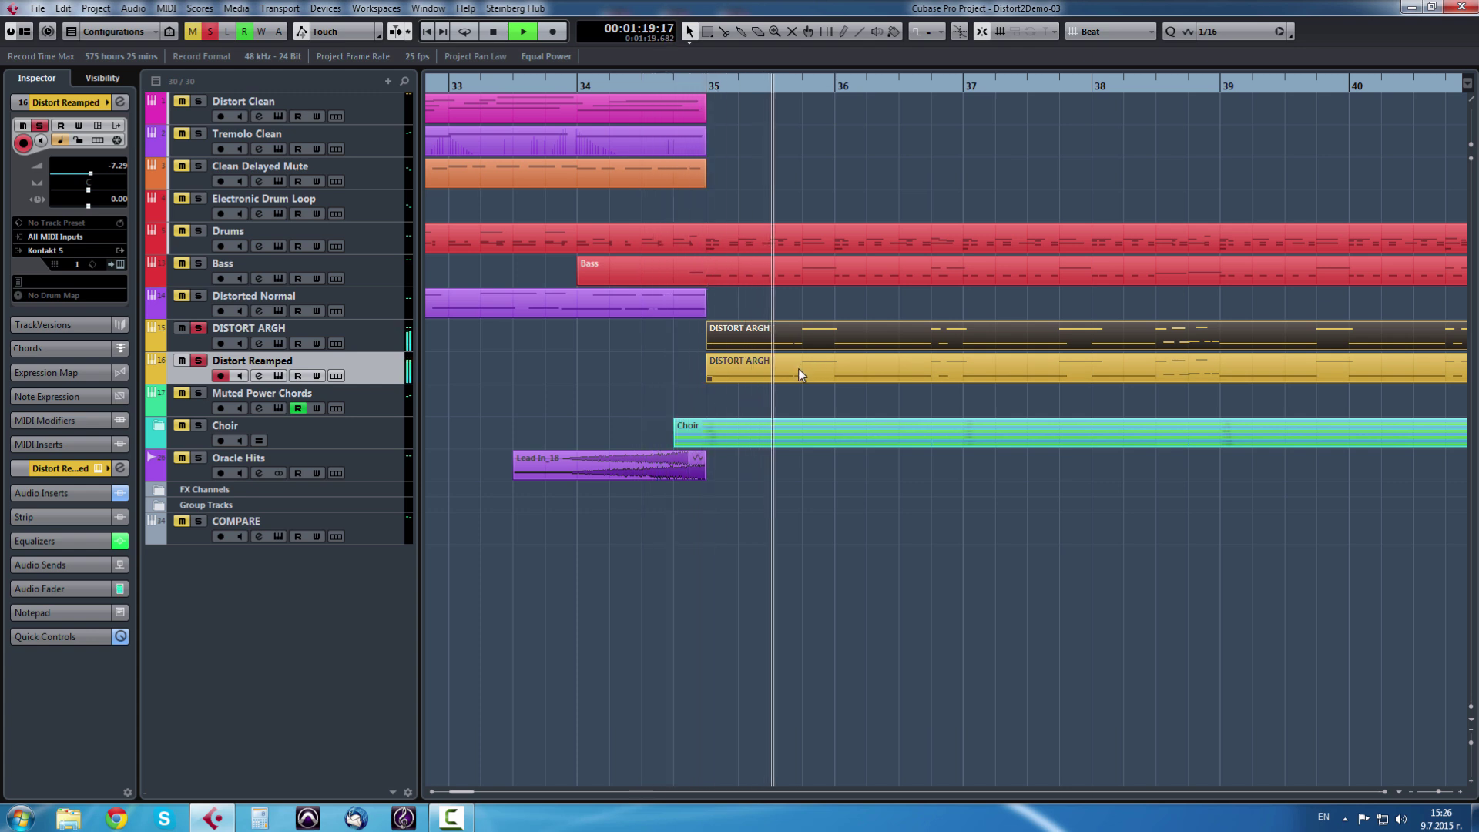
{"action": "left_click", "coordinate": [198, 362]}
{"action": "left_click", "coordinate": [198, 361]}
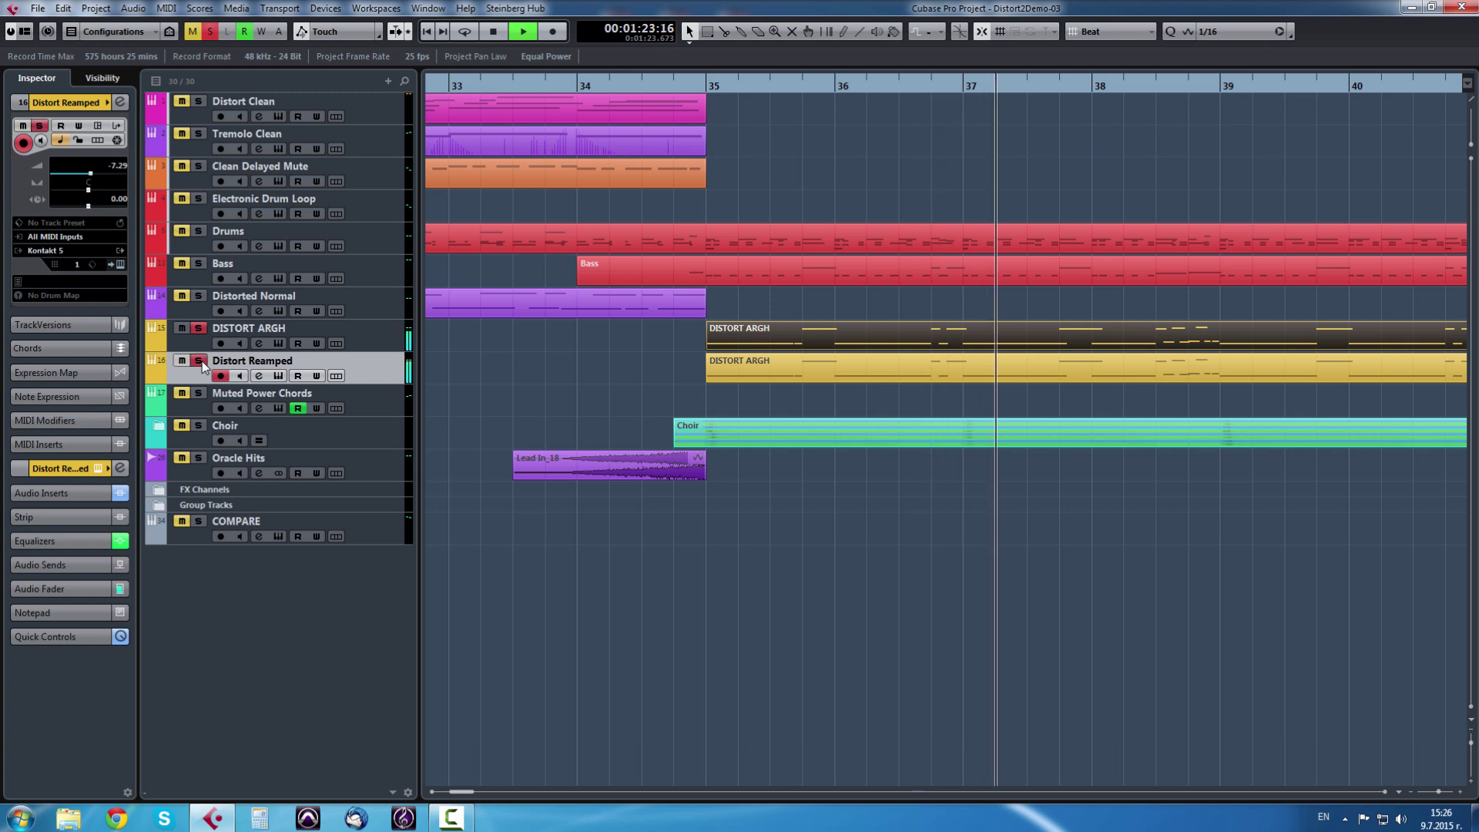
{"action": "key", "text": "space"}
{"action": "scroll", "coordinate": [589, 395], "scroll_direction": "down", "scroll_amount": 4, "text": "ctrl"}
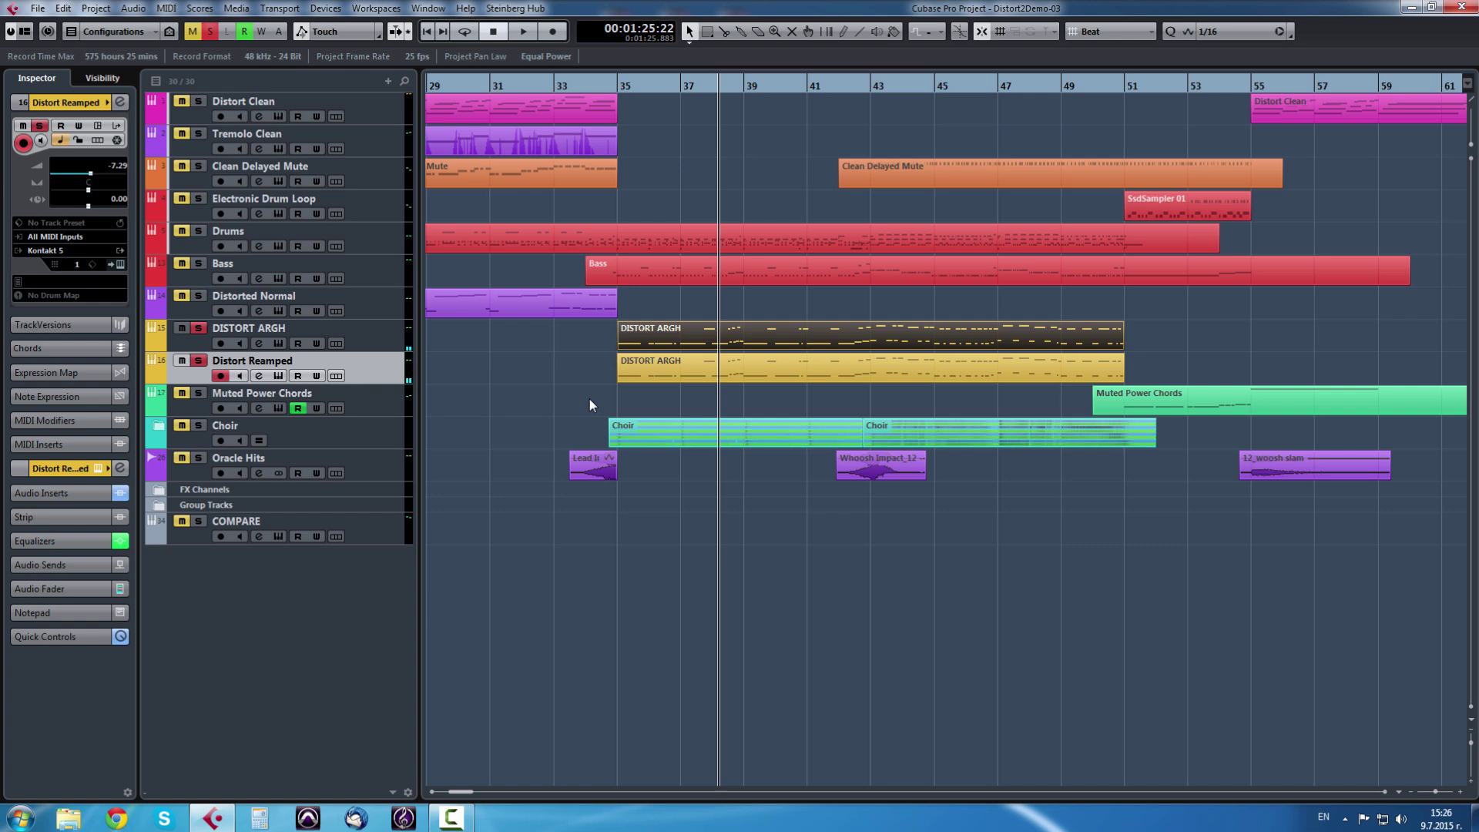
{"action": "scroll", "coordinate": [588, 396], "scroll_direction": "down", "scroll_amount": 4, "text": "ctrl"}
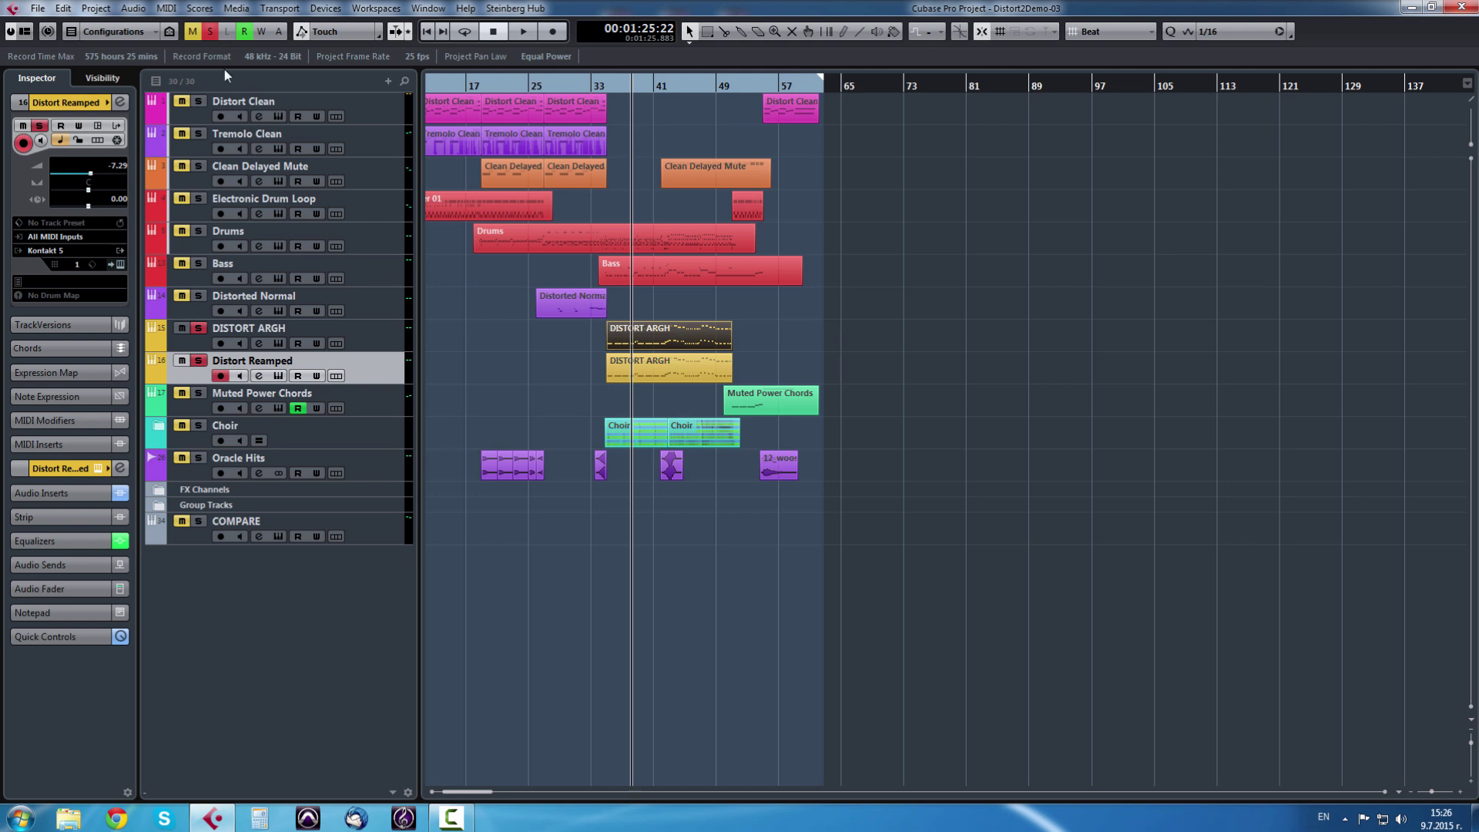
- Clear the active mutes and solos, then view Distort Reamped's Kontakt instrument with the Diztort 2 Clean patch and close it
{"action": "scroll", "coordinate": [423, 323], "scroll_direction": "left", "scroll_amount": 2}
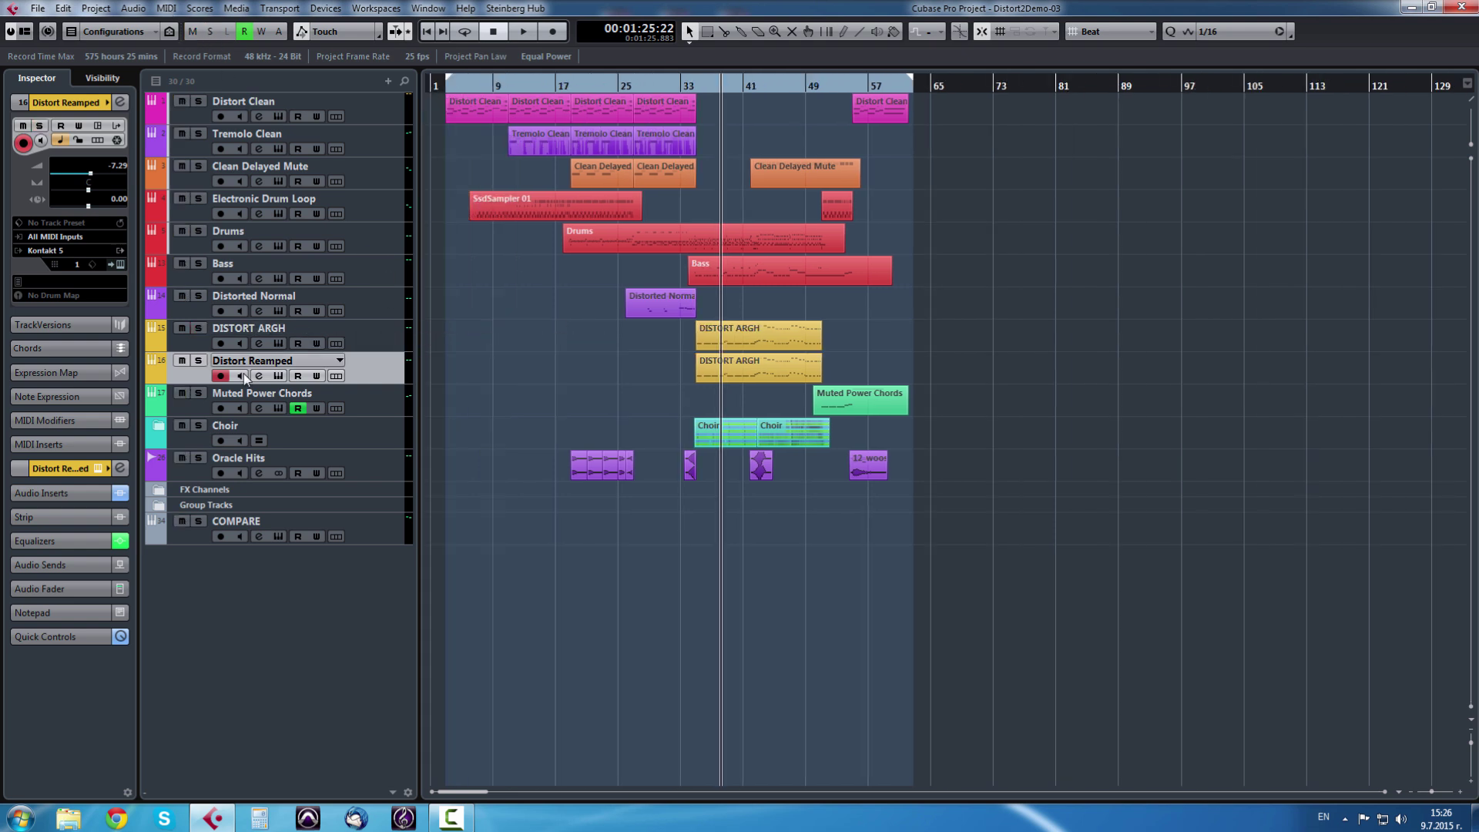
{"action": "left_click", "coordinate": [119, 270]}
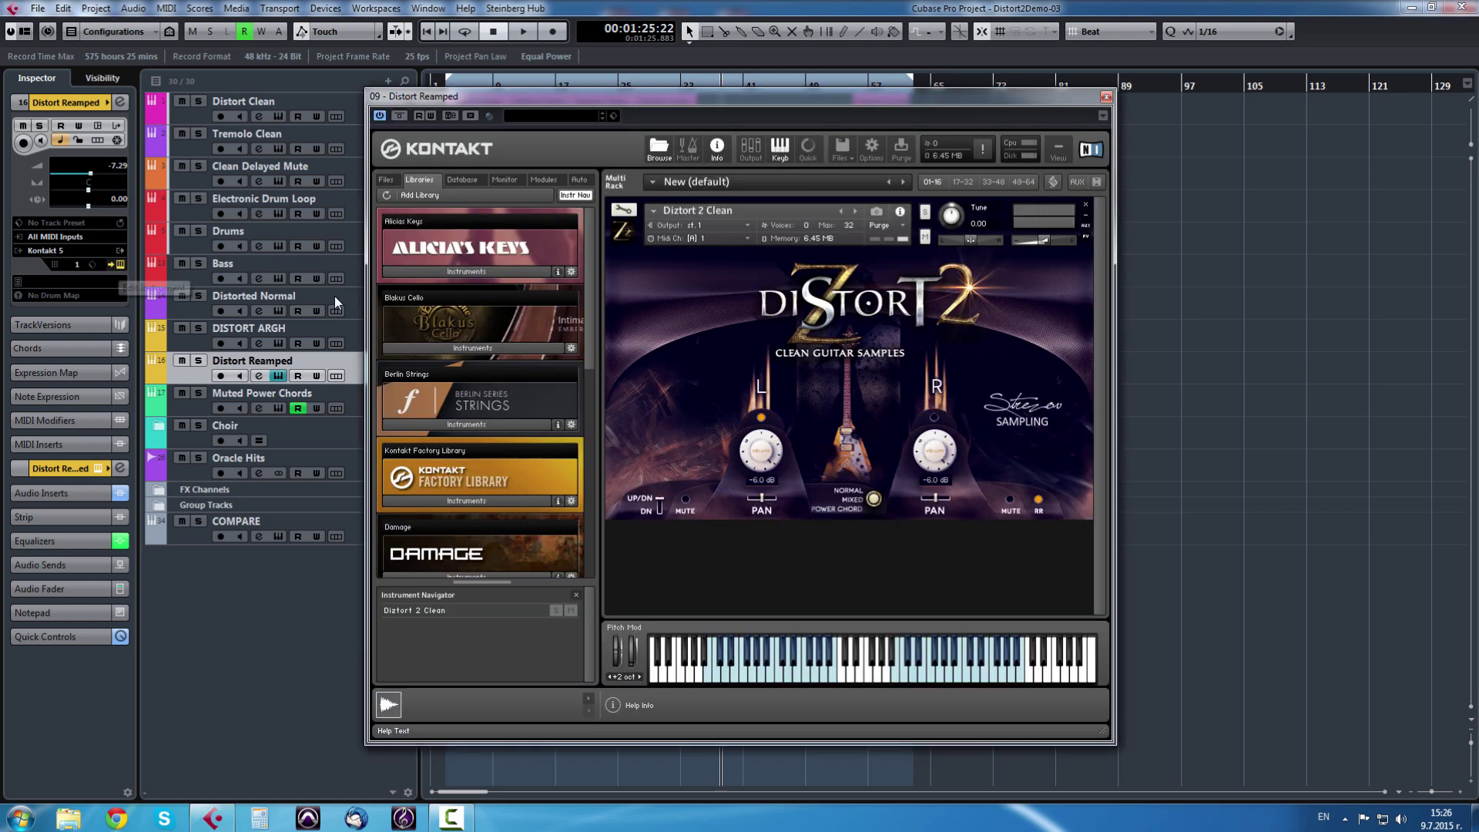
{"action": "left_click", "coordinate": [119, 267]}
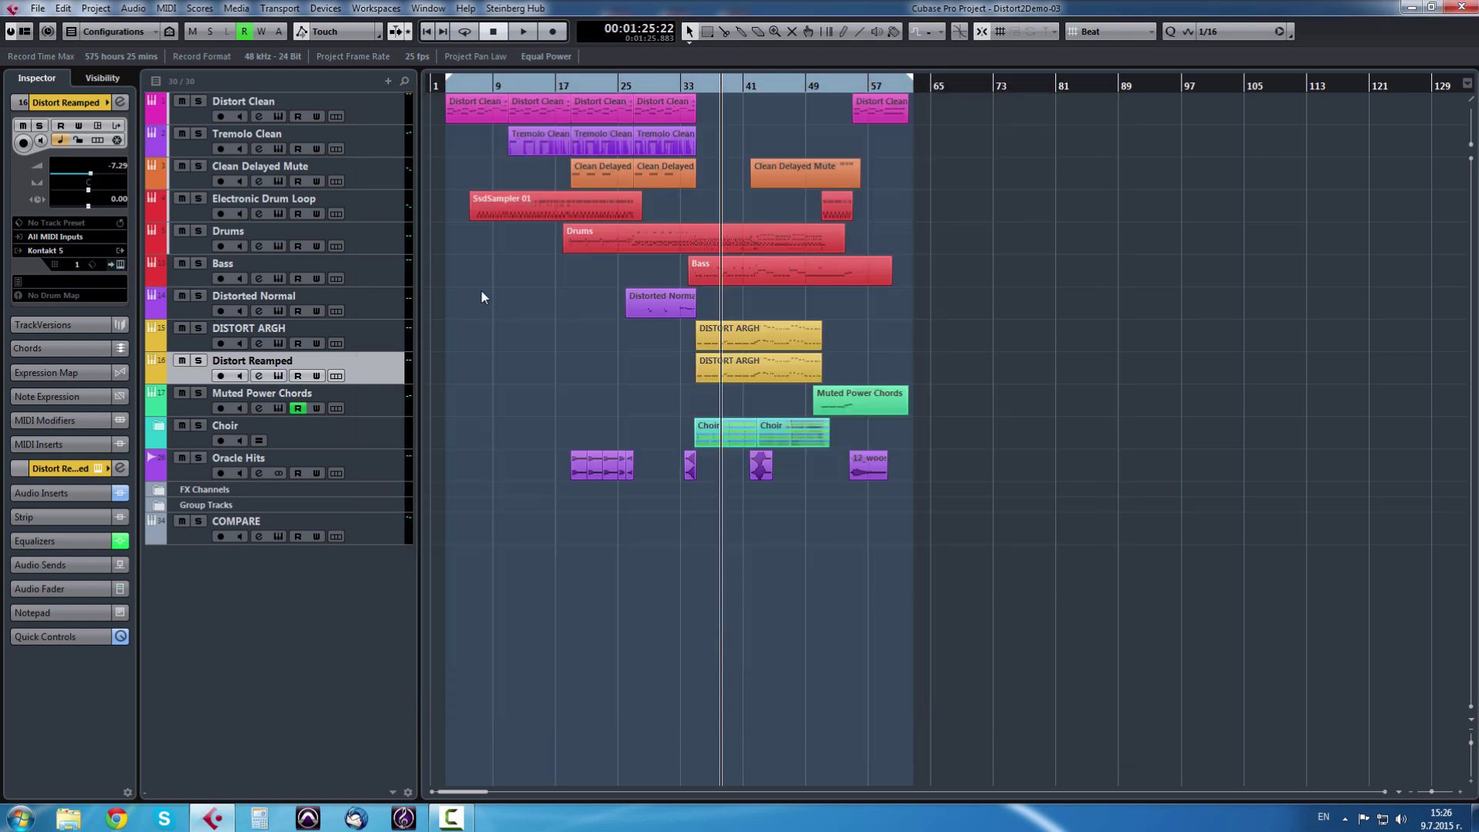
{"action": "key", "text": "g"}
{"action": "key", "text": "g"}
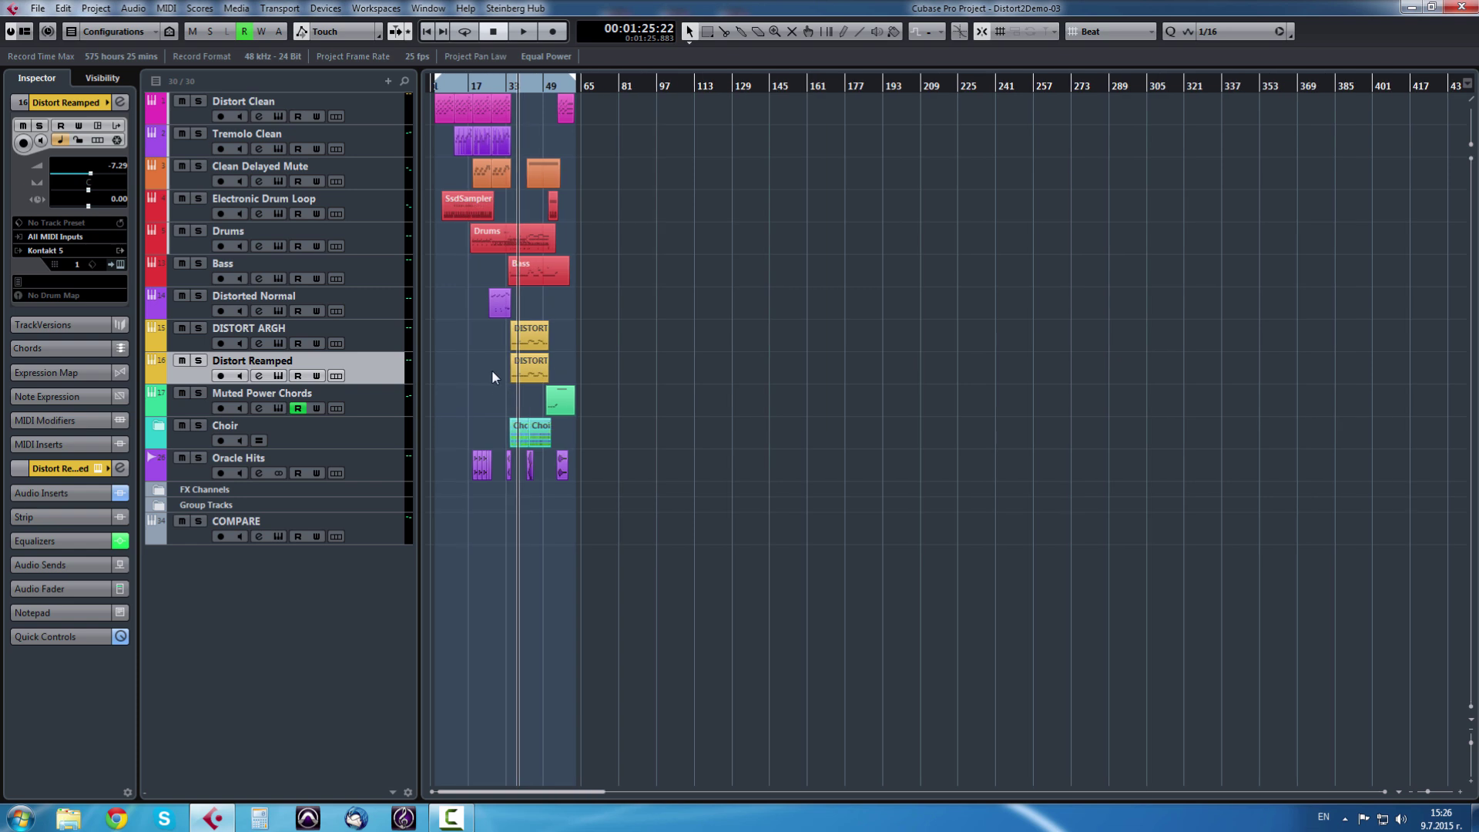
{"action": "key", "text": "h"}
{"action": "key", "text": "h"}
{"action": "key", "text": "h"}
{"action": "key", "text": "h"}
{"action": "key", "text": "h"}
{"action": "key", "text": "h"}
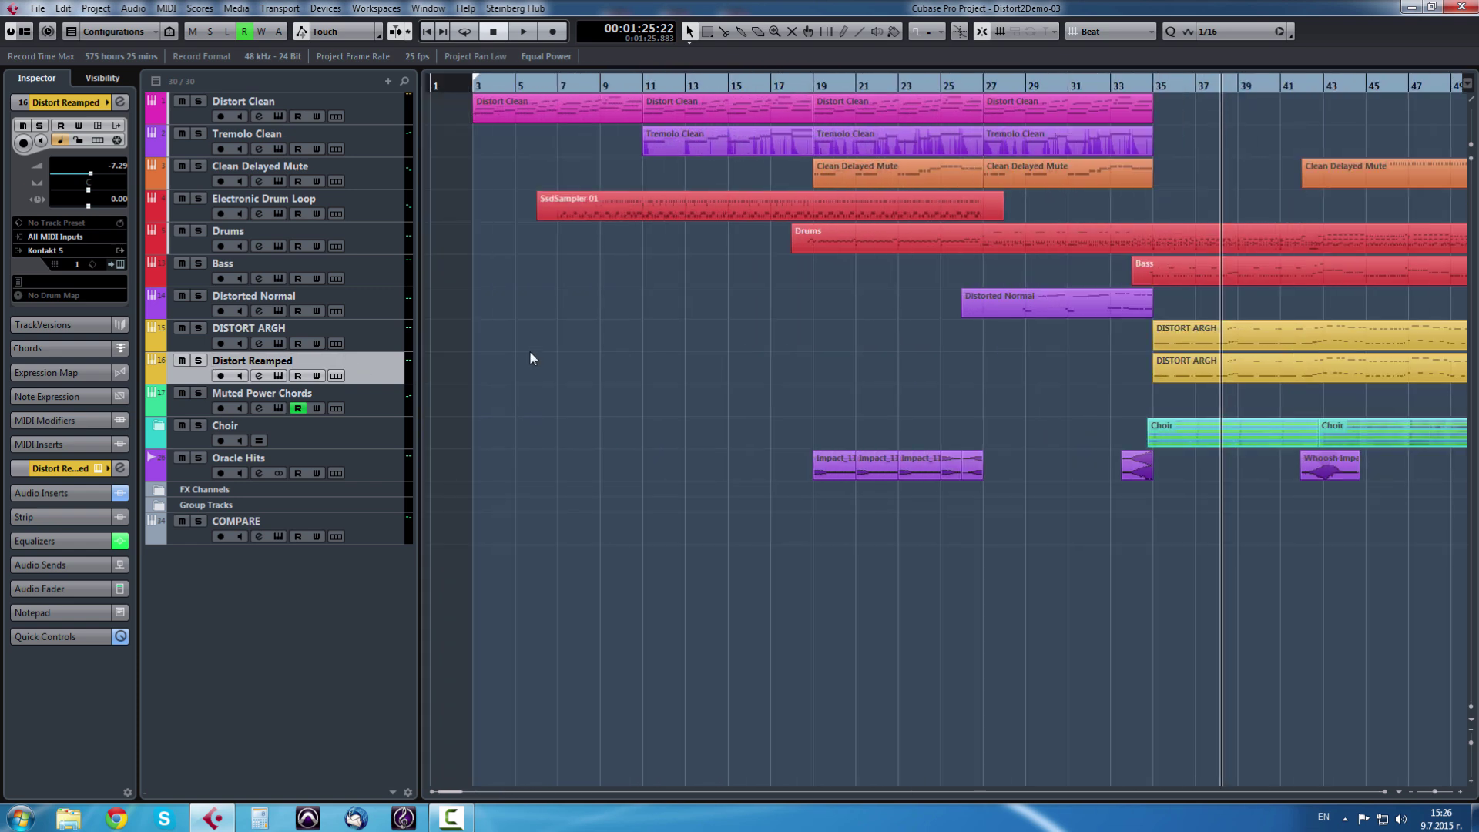
{"action": "key", "text": "g"}
{"action": "key", "text": "g"}
{"action": "key", "text": "g"}
{"action": "key", "text": "g"}
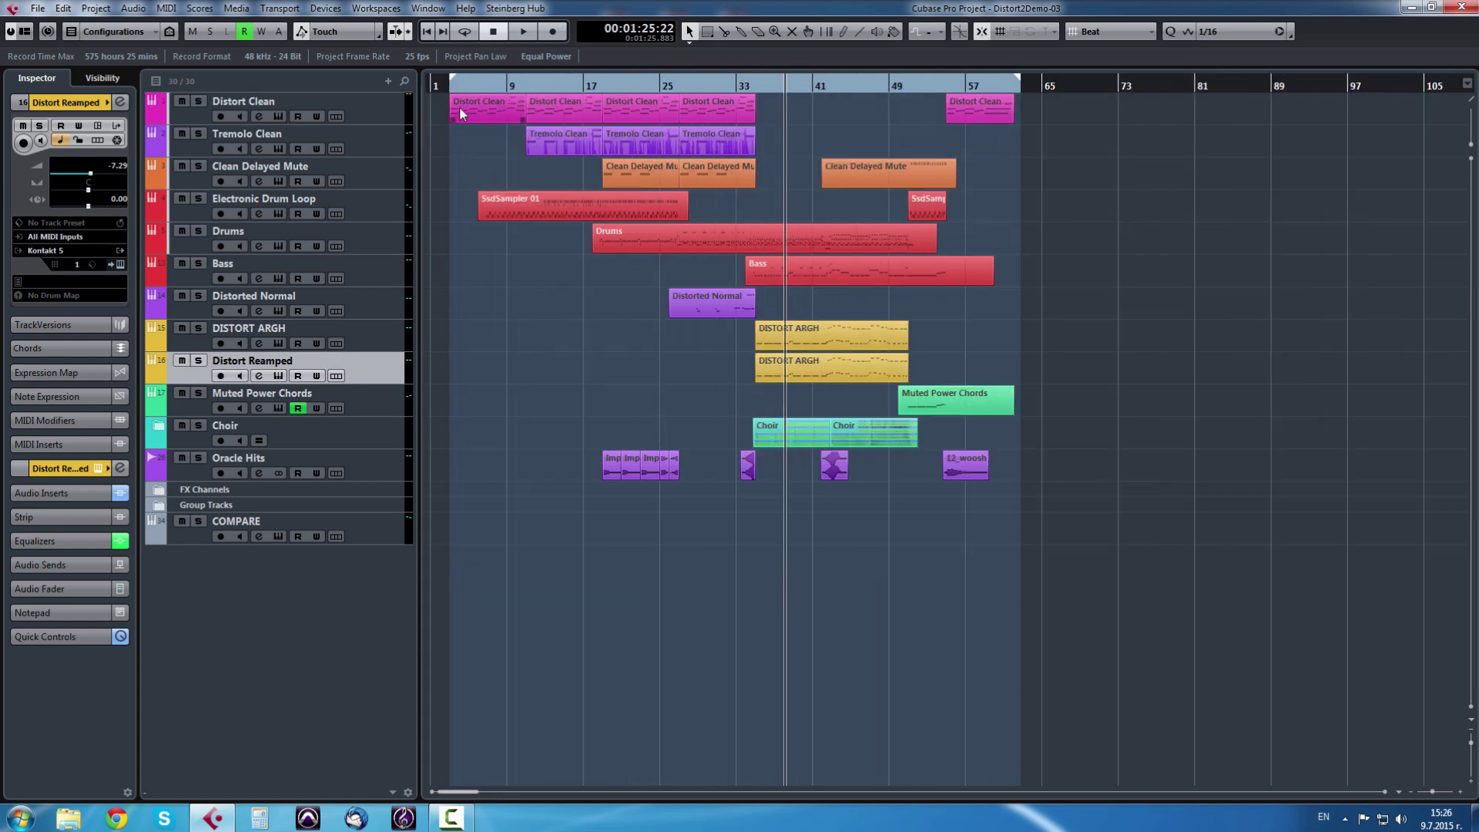
- Play the full arrangement with all tracks from the very start of the project
{"action": "left_click", "coordinate": [448, 87]}
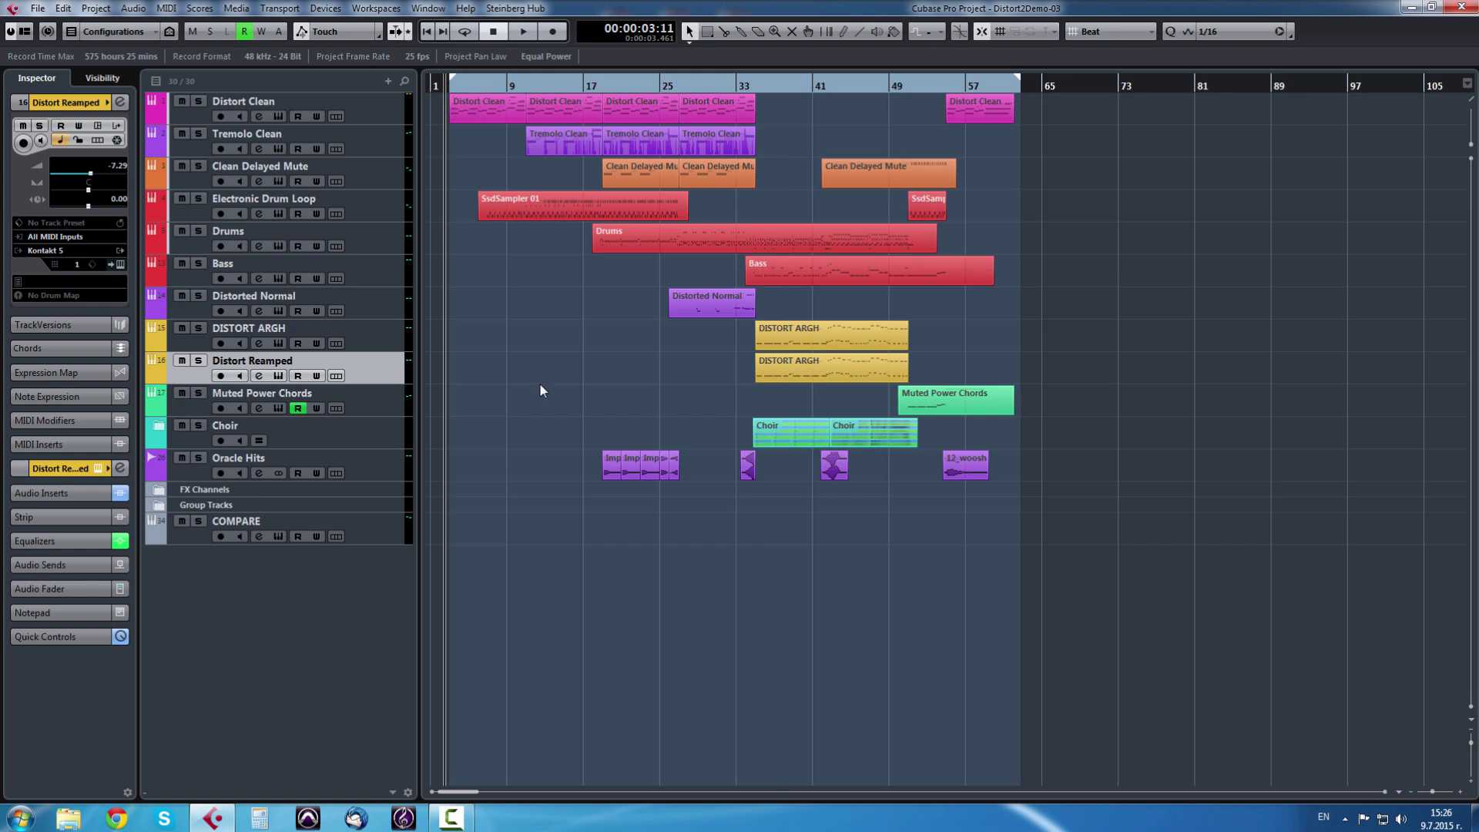
{"action": "scroll", "coordinate": [540, 369], "scroll_direction": "up", "scroll_amount": 3}
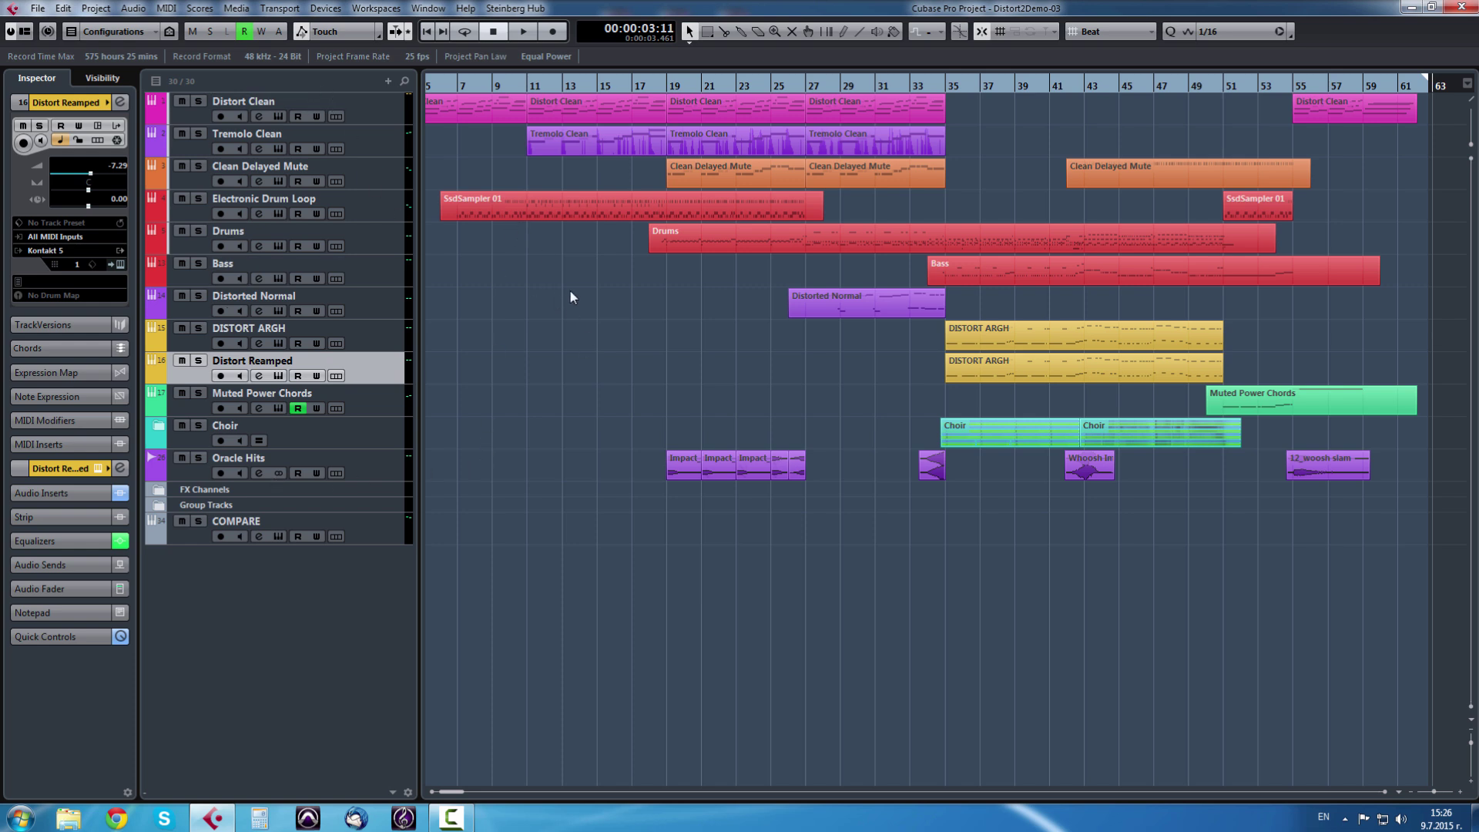
{"action": "scroll", "coordinate": [570, 296], "scroll_direction": "left", "scroll_amount": 2}
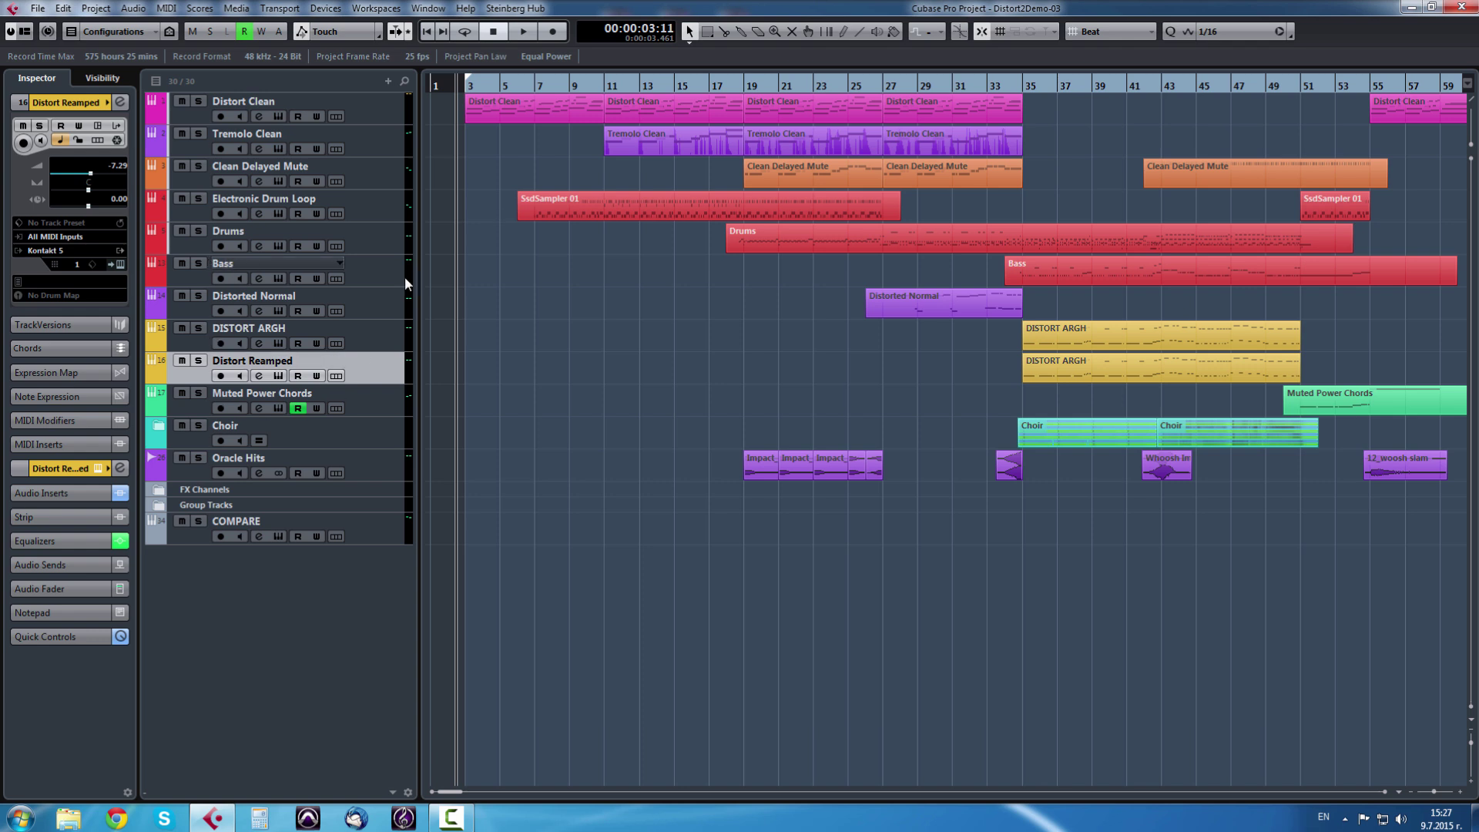
{"action": "key", "text": "Home"}
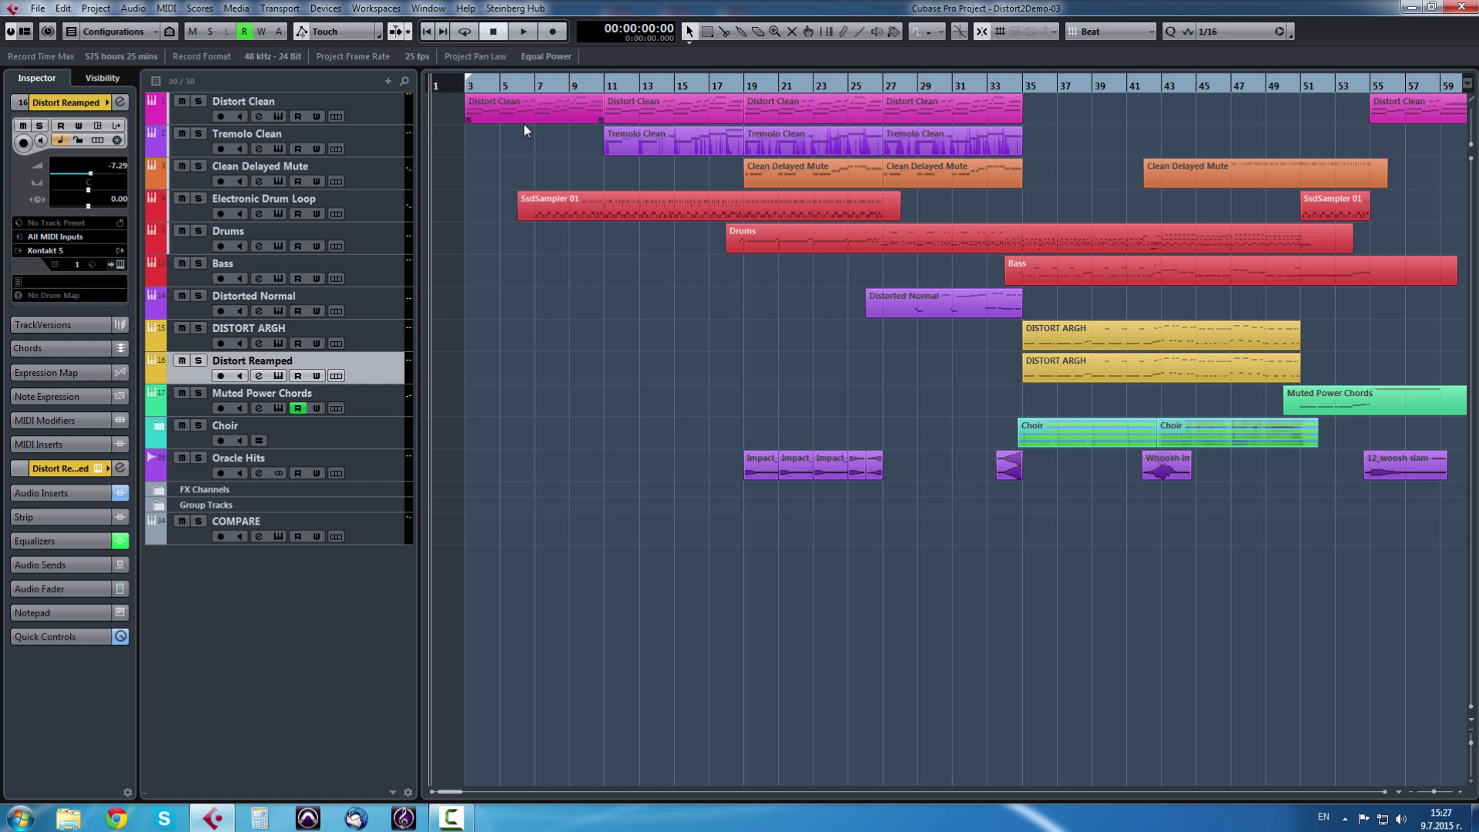
{"action": "key", "text": "space"}
{"action": "key", "text": "h"}
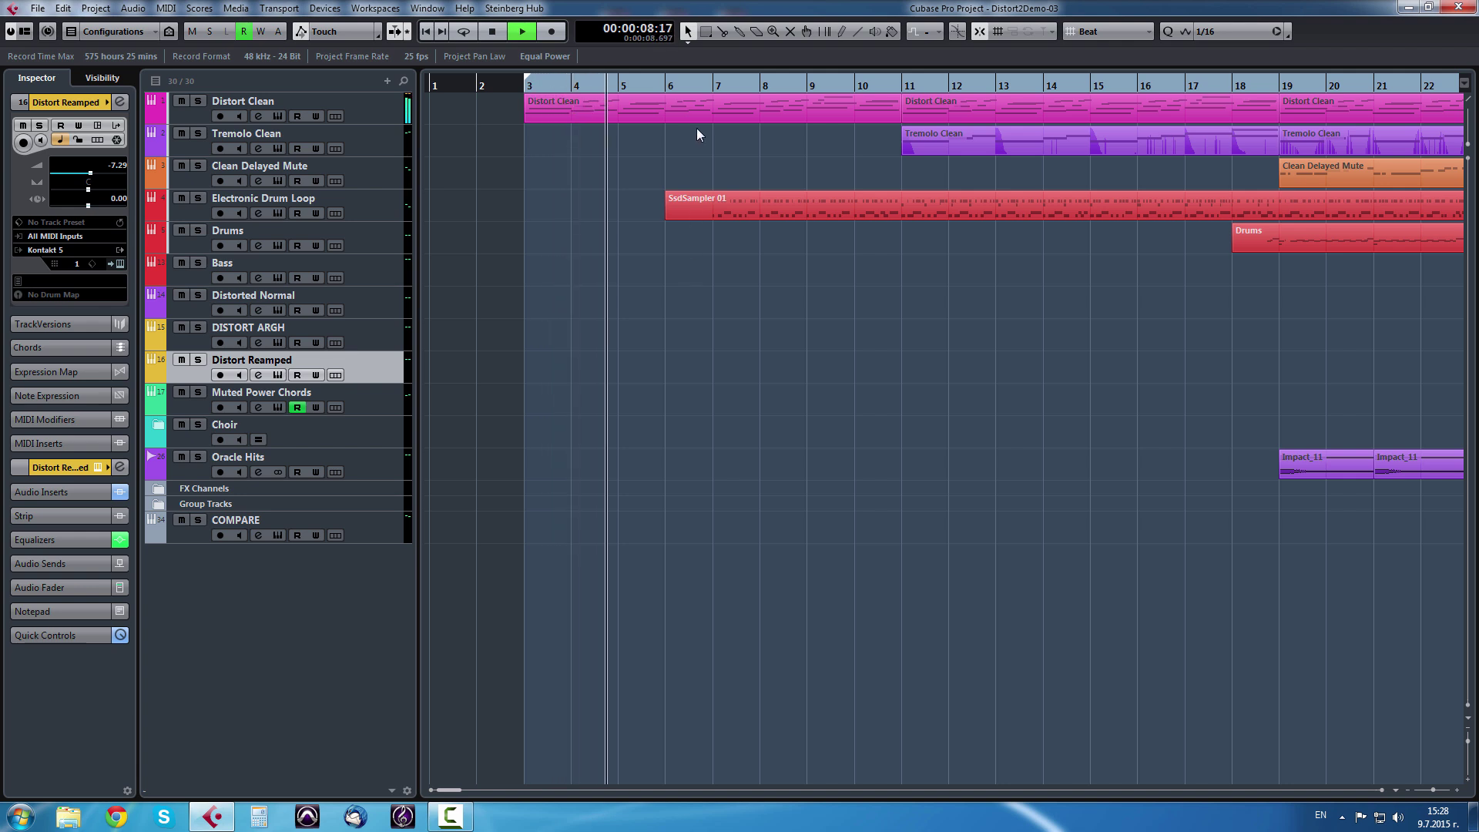
- Examine the first Distort Clean, Tremolo Clean and Clean Delayed Mute parts individually in the Key Editor during playback
{"action": "double_click", "coordinate": [698, 108]}
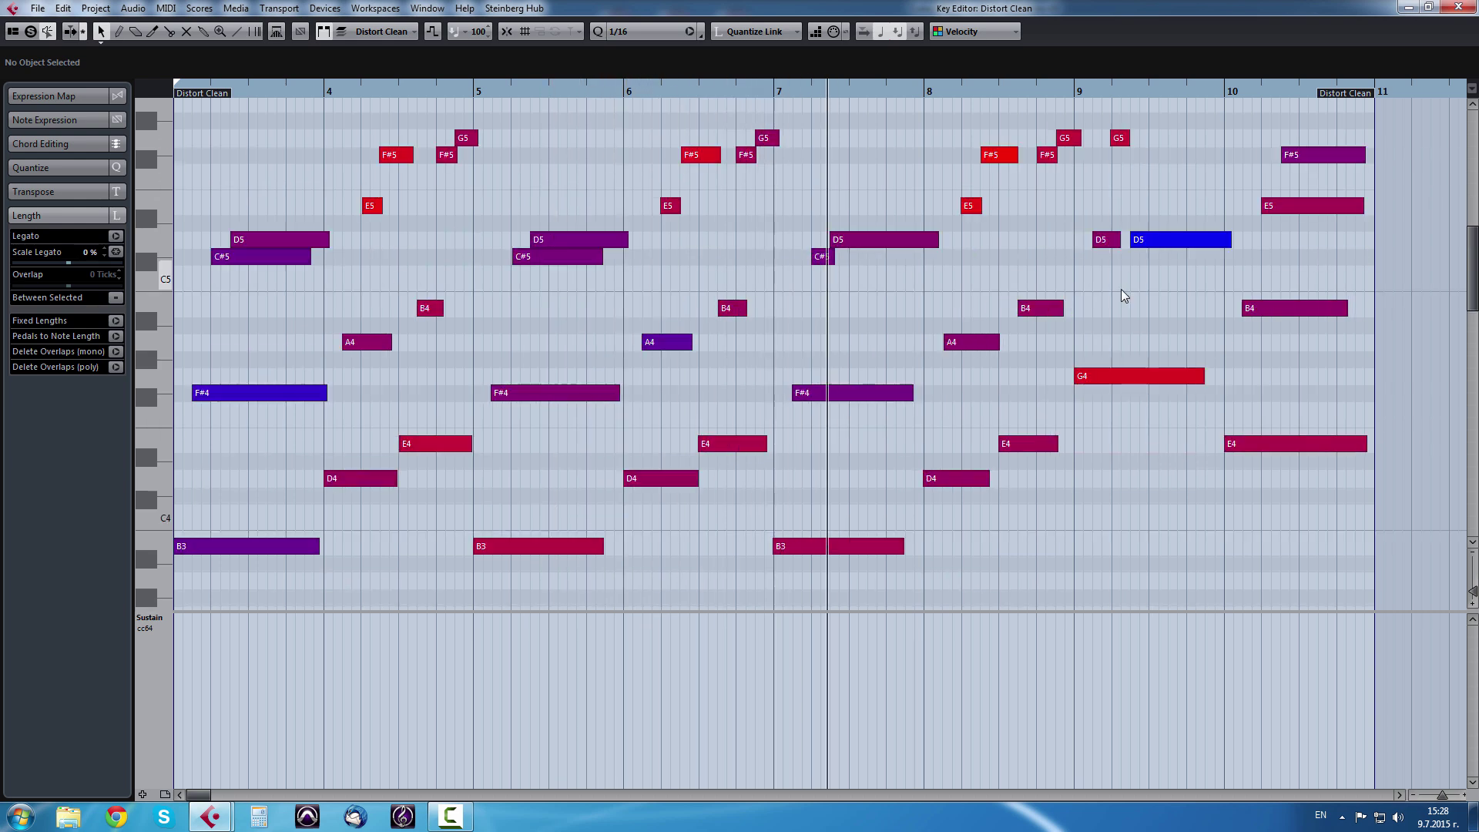
{"action": "left_click", "coordinate": [1470, 10]}
{"action": "double_click", "coordinate": [979, 160]}
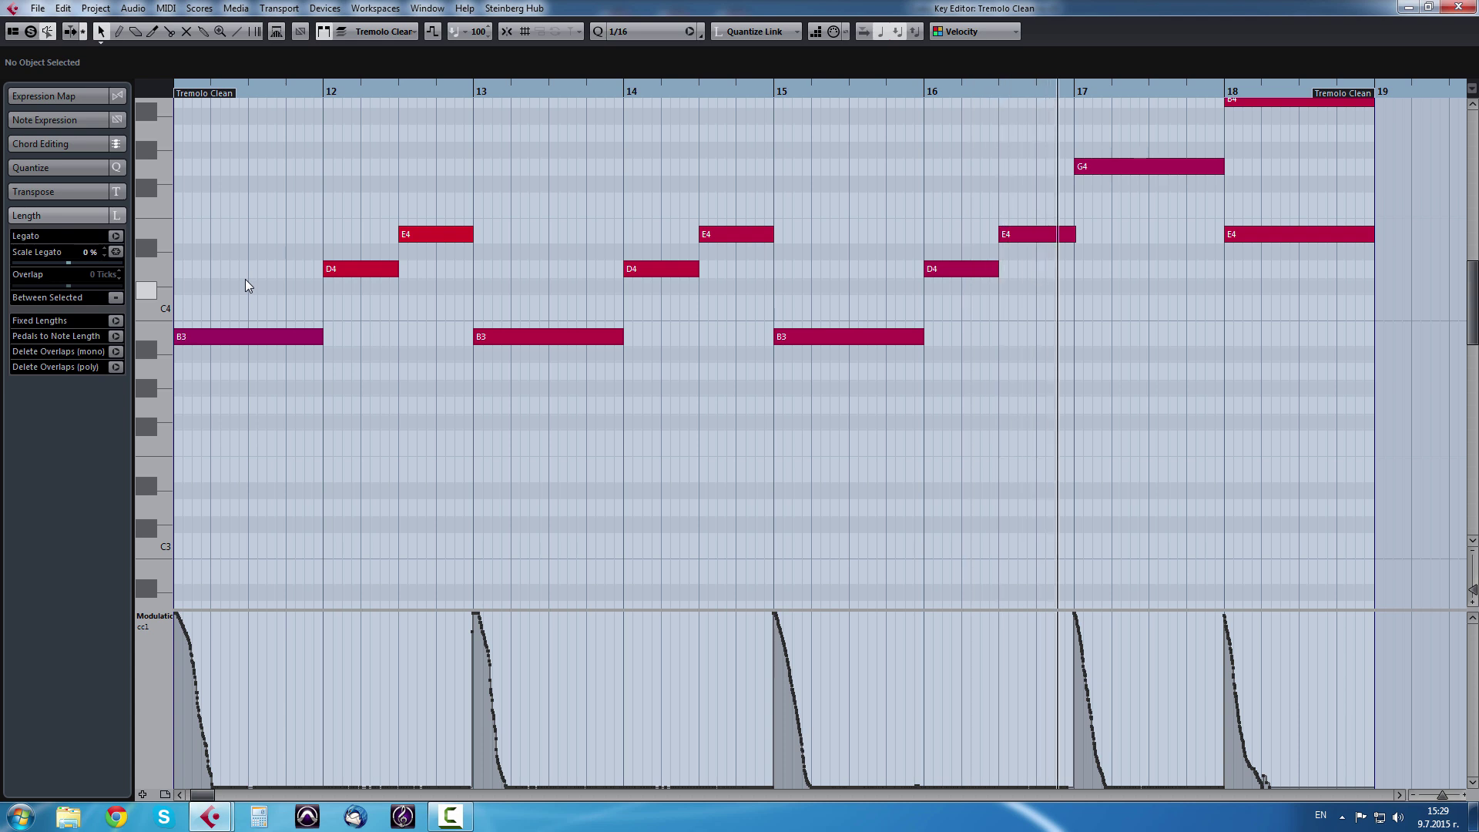
{"action": "left_click", "coordinate": [1464, 7]}
{"action": "double_click", "coordinate": [1315, 175]}
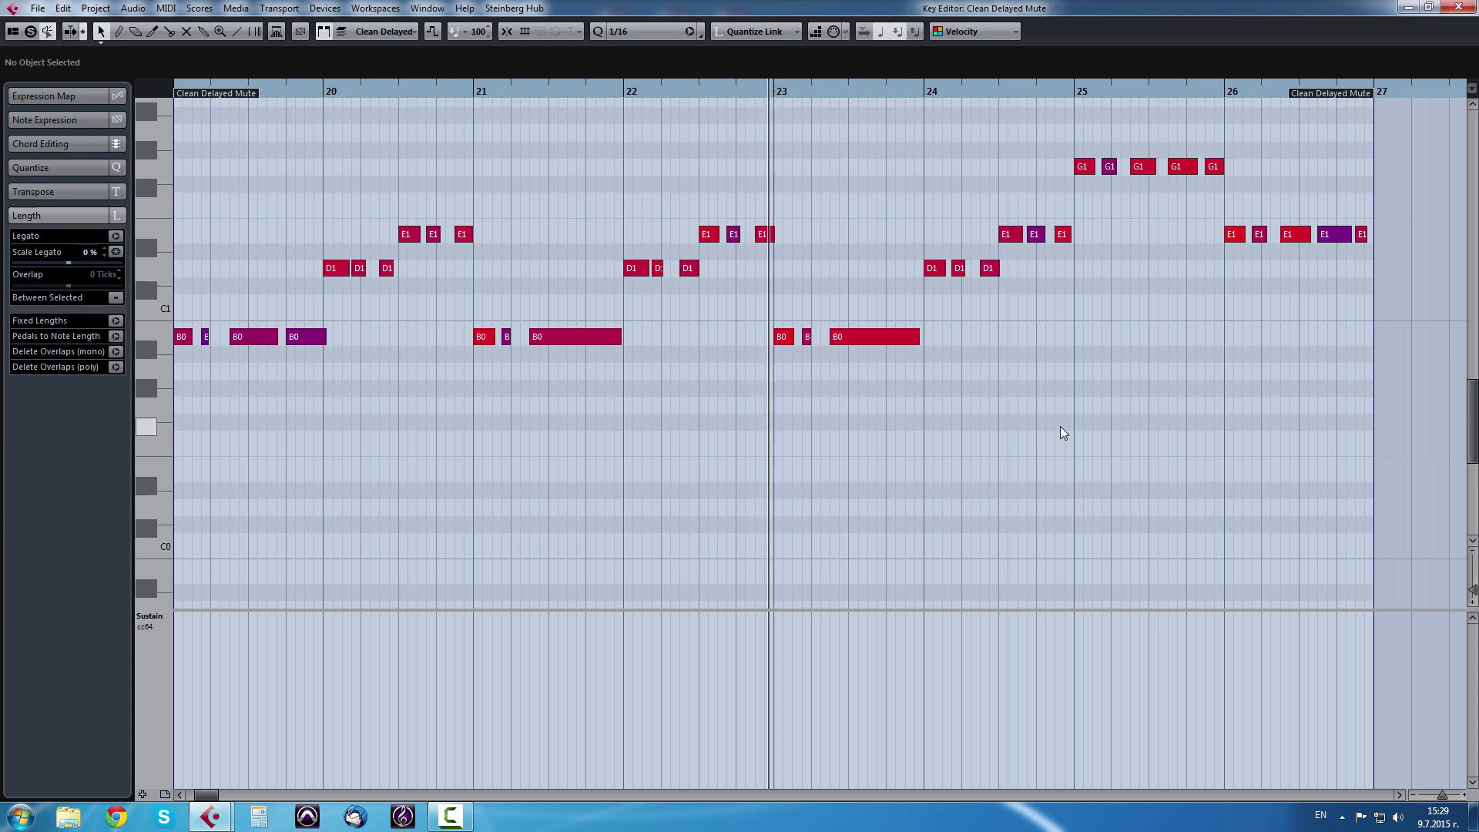
{"action": "left_click", "coordinate": [1458, 7]}
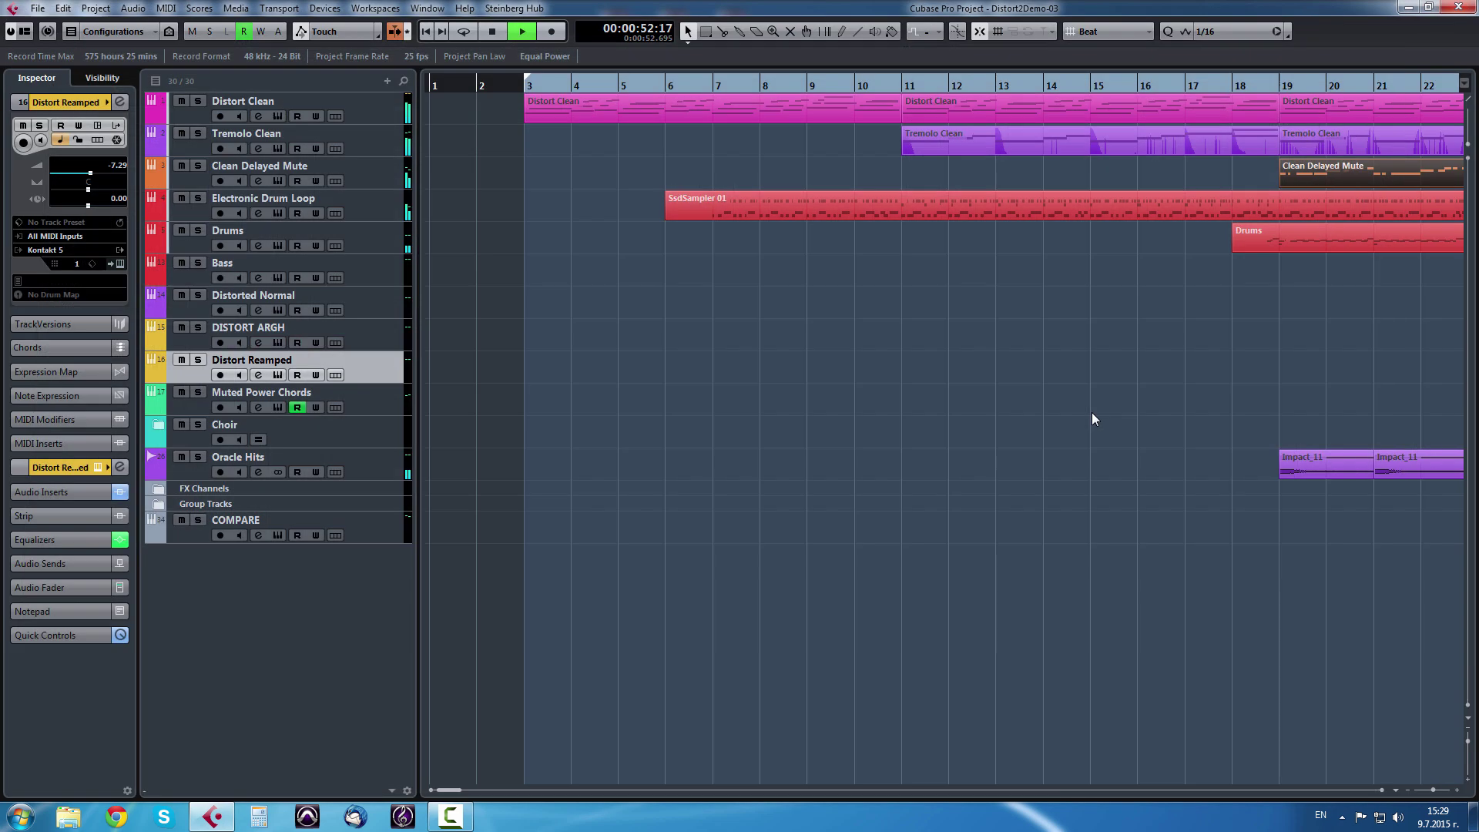
- Open the Distorted Normal part in the Key Editor and examine its upper melody notes during playback
{"action": "key", "text": "g"}
{"action": "key", "text": "h"}
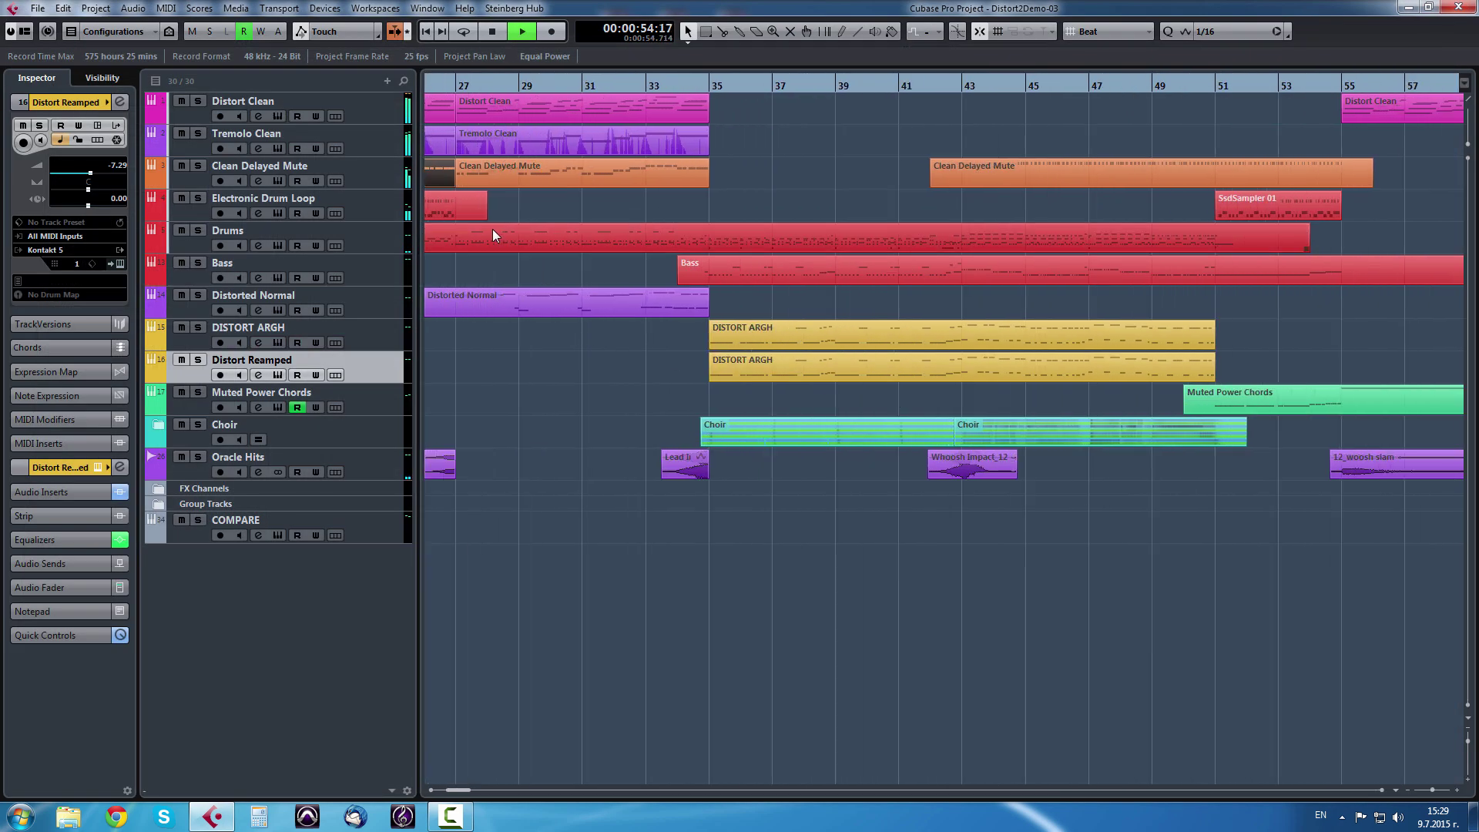
{"action": "key", "text": "g"}
{"action": "double_click", "coordinate": [499, 306]}
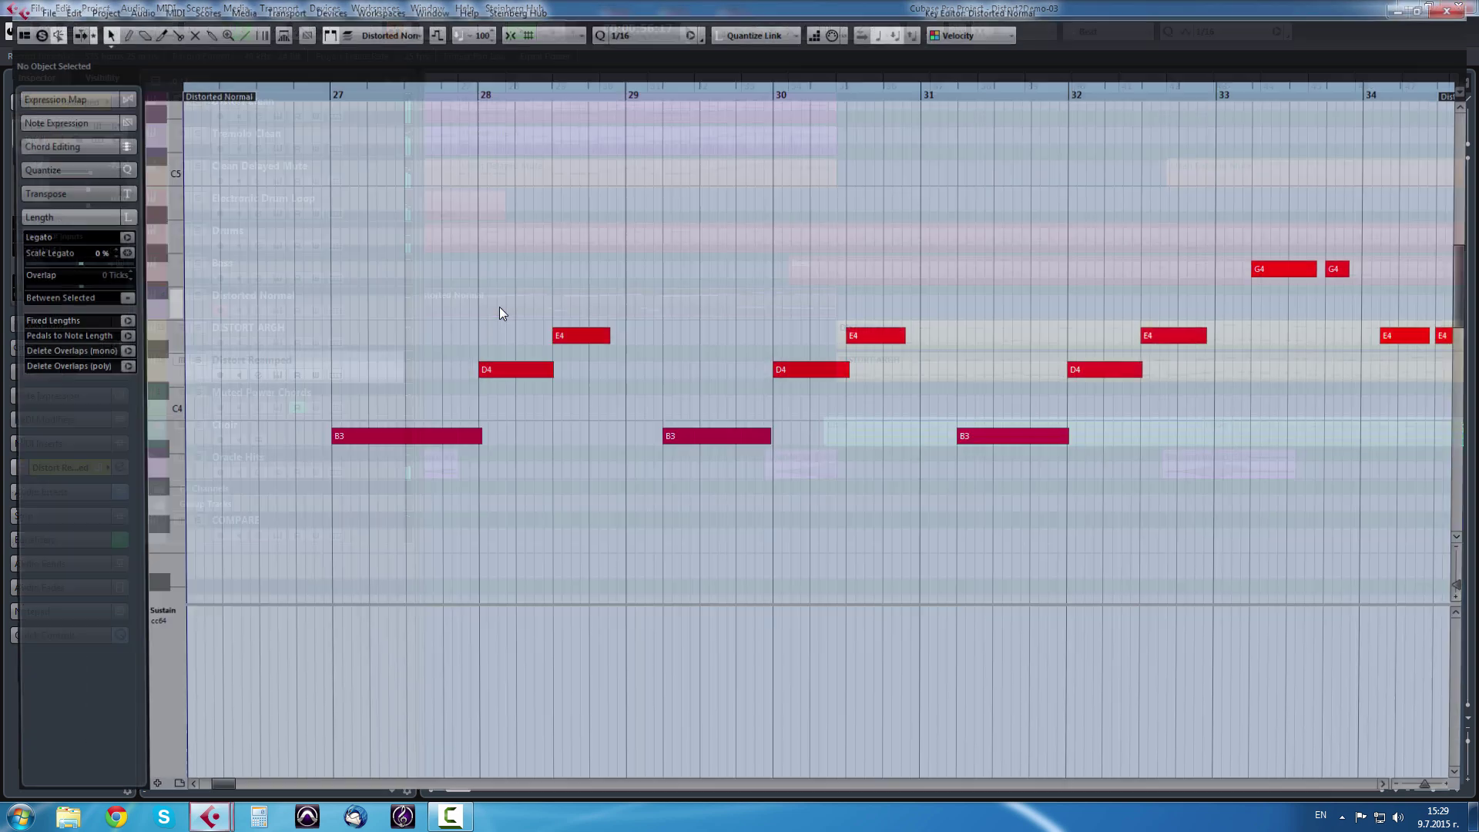
{"action": "key", "text": "g"}
{"action": "key", "text": "g"}
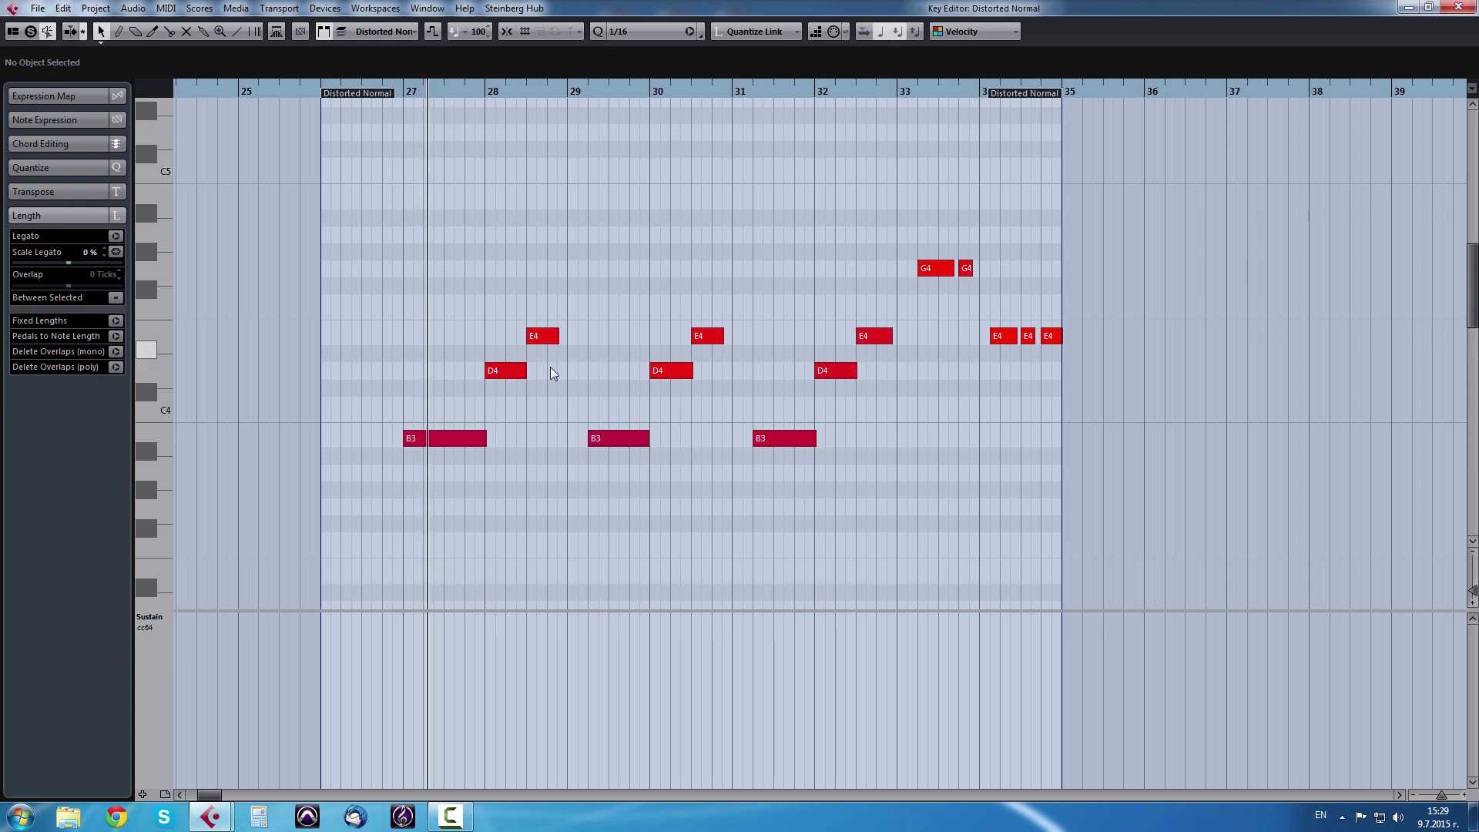
{"action": "scroll", "coordinate": [557, 414], "scroll_direction": "up", "scroll_amount": 2}
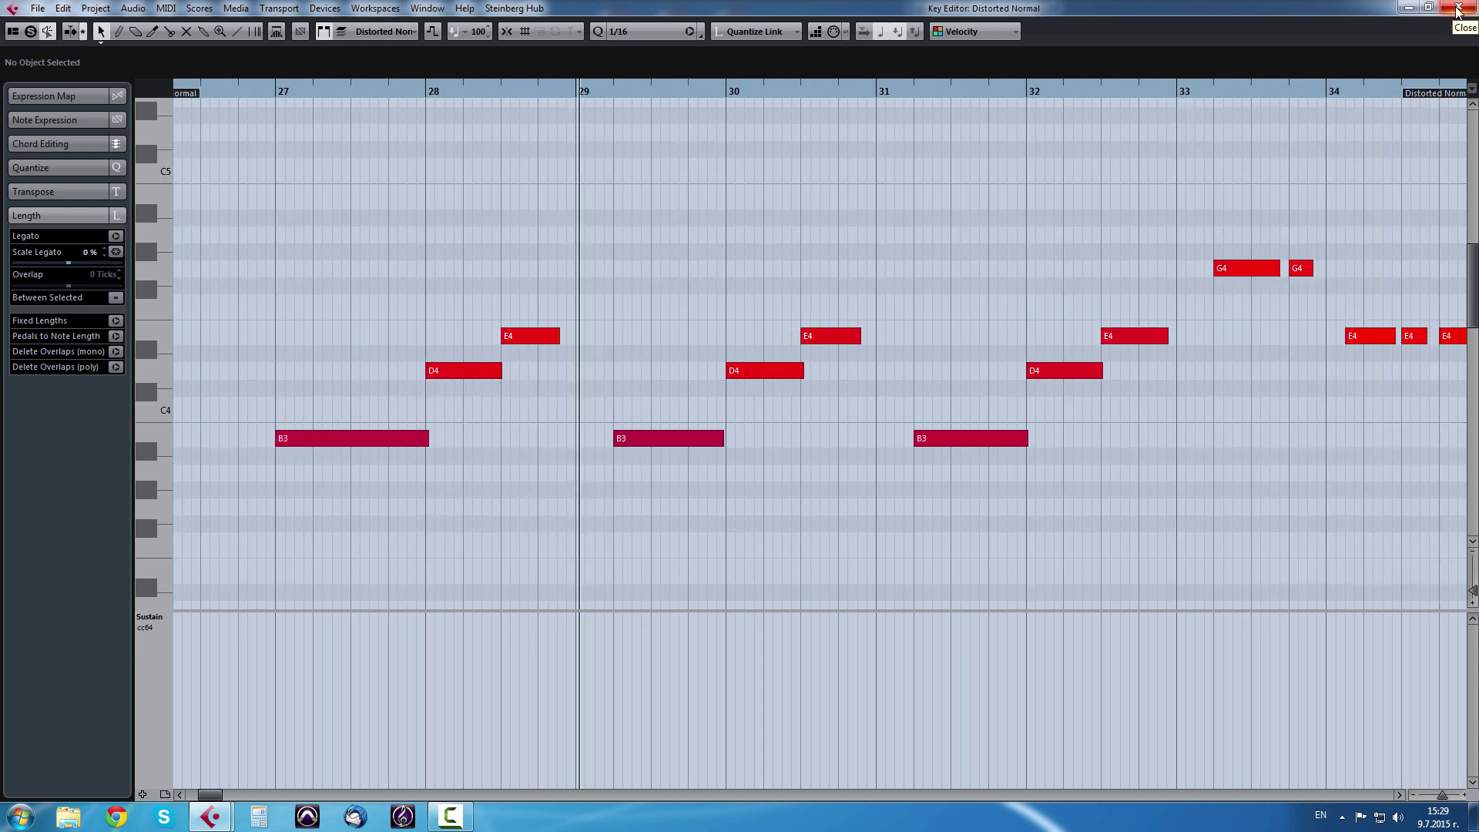
- Compare the low-octave notes of the Distorted Normal part with its upper melody up to bar 35, then close the editor
{"action": "scroll", "coordinate": [1074, 261], "scroll_direction": "down", "scroll_amount": 6}
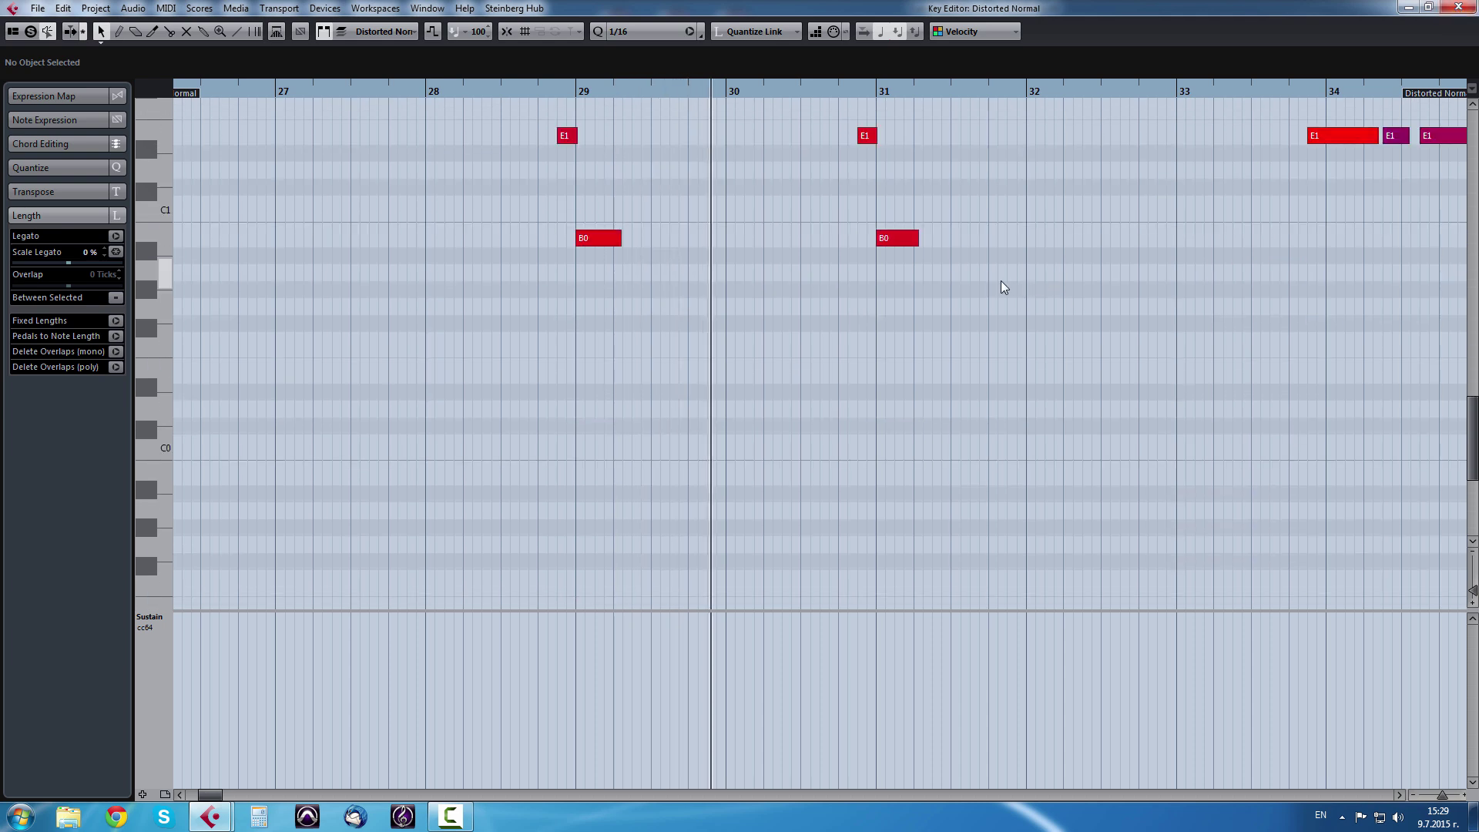
{"action": "scroll", "coordinate": [1051, 336], "scroll_direction": "up", "scroll_amount": 2, "text": "ctrl"}
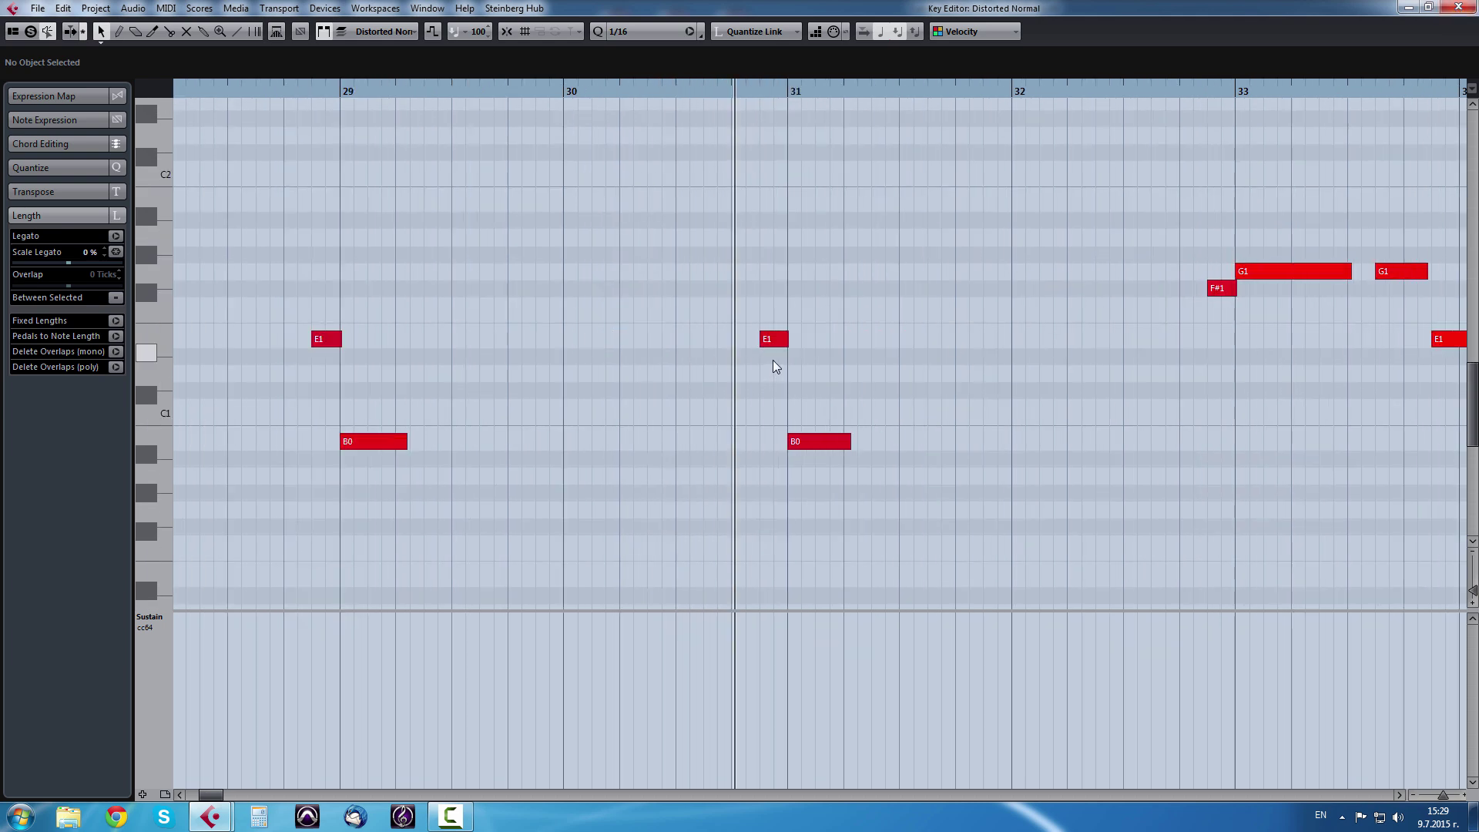
{"action": "scroll", "coordinate": [1190, 391], "scroll_direction": "down", "scroll_amount": 3, "text": "ctrl"}
{"action": "scroll", "coordinate": [1190, 391], "scroll_direction": "up", "scroll_amount": 6}
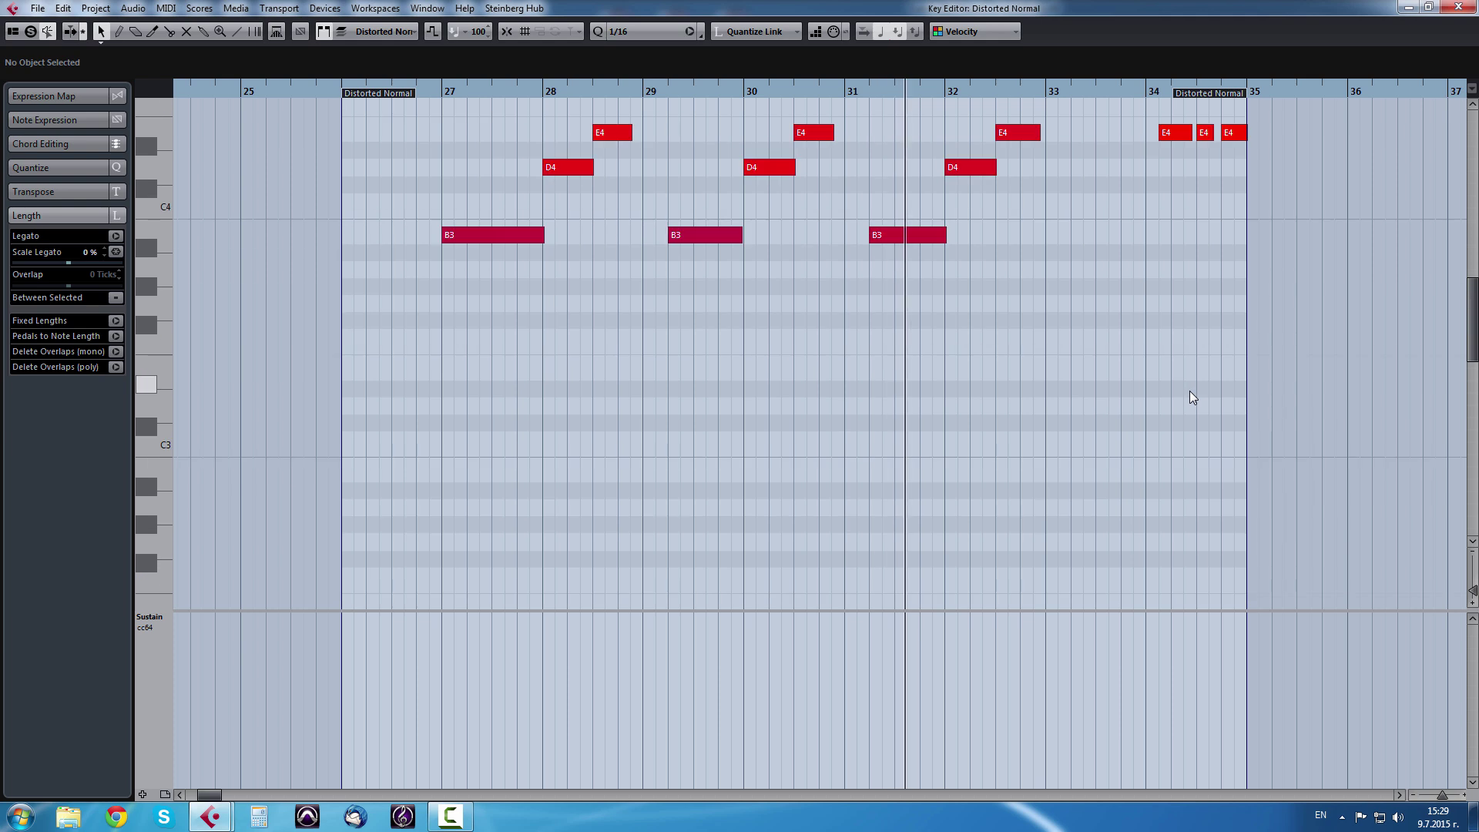
{"action": "scroll", "coordinate": [1190, 391], "scroll_direction": "down", "scroll_amount": 6}
{"action": "scroll", "coordinate": [1190, 391], "scroll_direction": "up", "scroll_amount": 3, "text": "ctrl"}
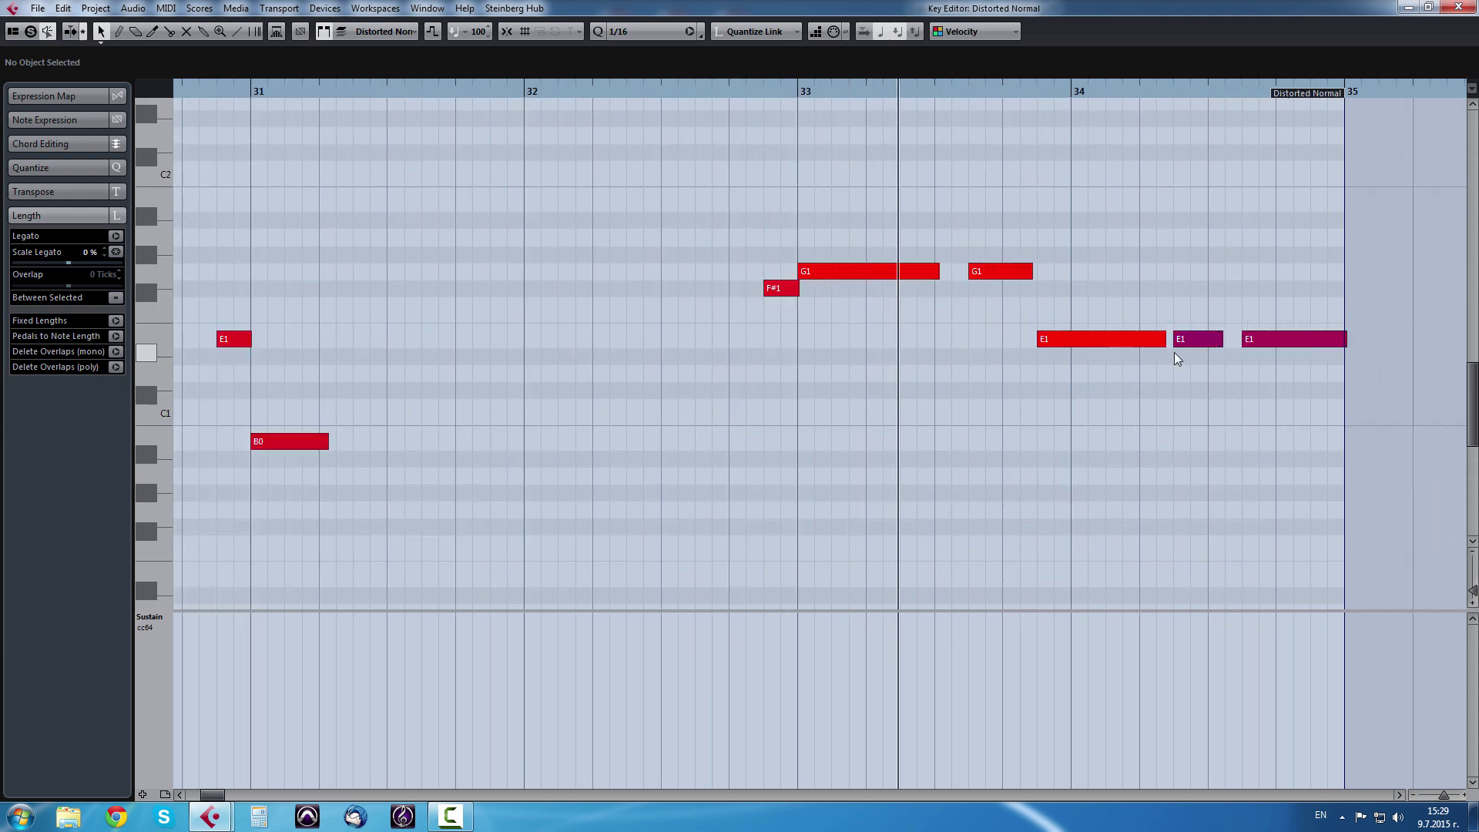
{"action": "scroll", "coordinate": [1178, 355], "scroll_direction": "up", "scroll_amount": 4}
{"action": "scroll", "coordinate": [1184, 358], "scroll_direction": "down", "scroll_amount": 3, "text": "ctrl"}
{"action": "scroll", "coordinate": [1184, 358], "scroll_direction": "down", "scroll_amount": 3}
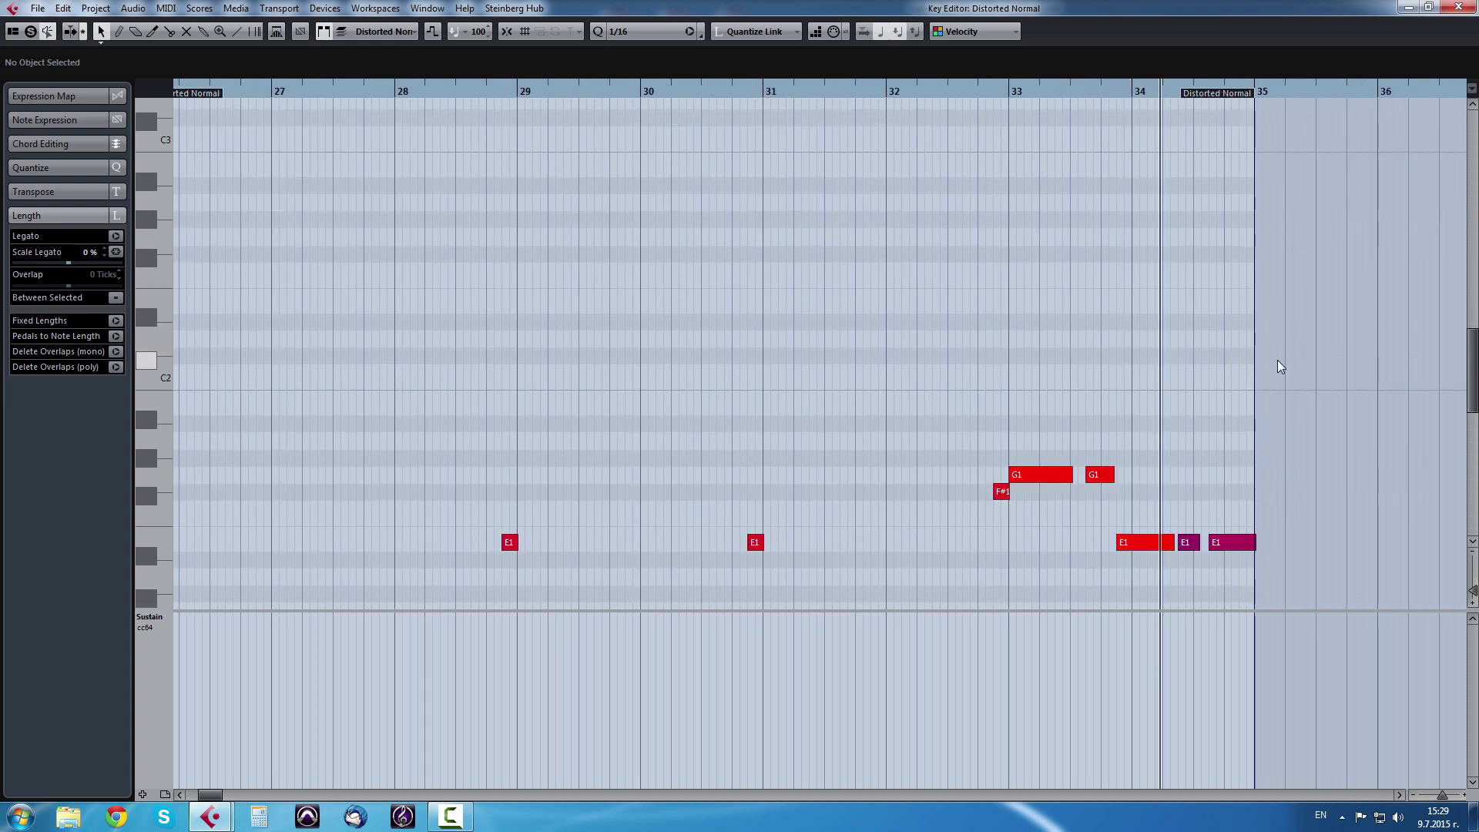
{"action": "left_click", "coordinate": [1459, 8]}
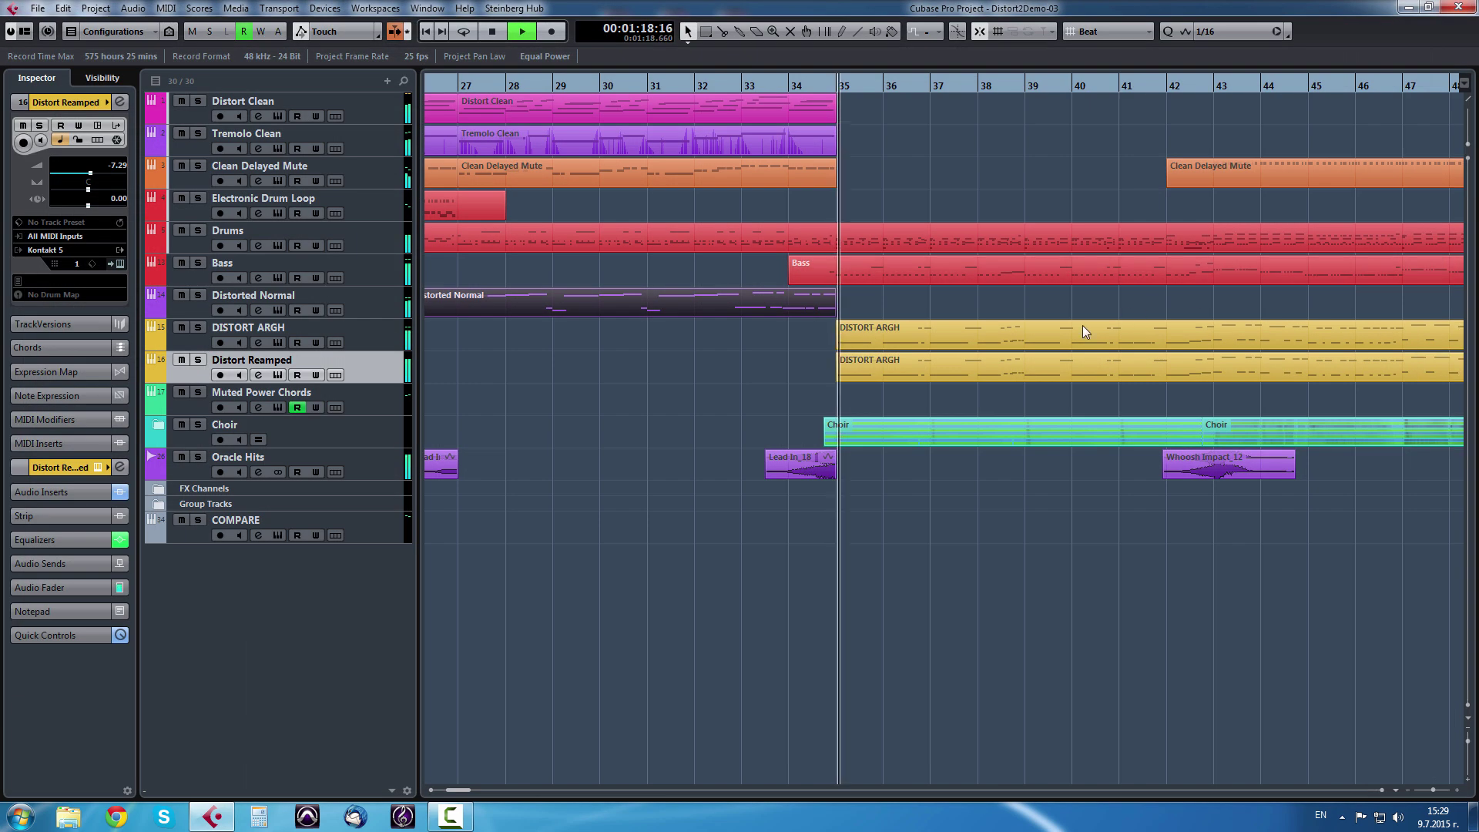
- Examine the notes of the DISTORT ARGH parts on the DISTORT ARGH and Distort Reamped tracks together in the Key Editor during playback
{"action": "left_click_drag", "start_coordinate": [1035, 302], "coordinate": [1108, 370]}
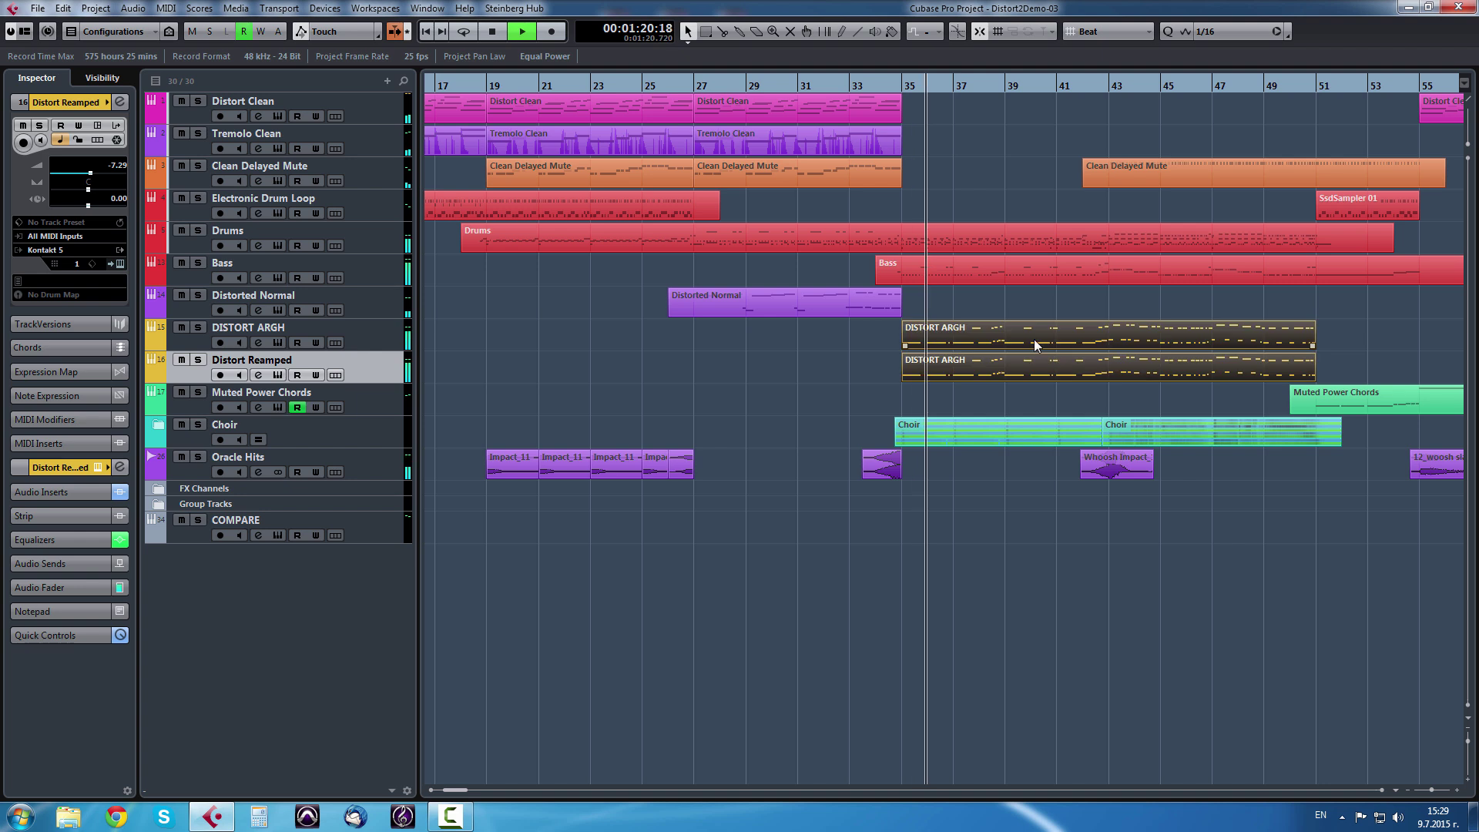
{"action": "double_click", "coordinate": [1034, 339]}
{"action": "scroll", "coordinate": [621, 309], "scroll_direction": "up", "scroll_amount": 4}
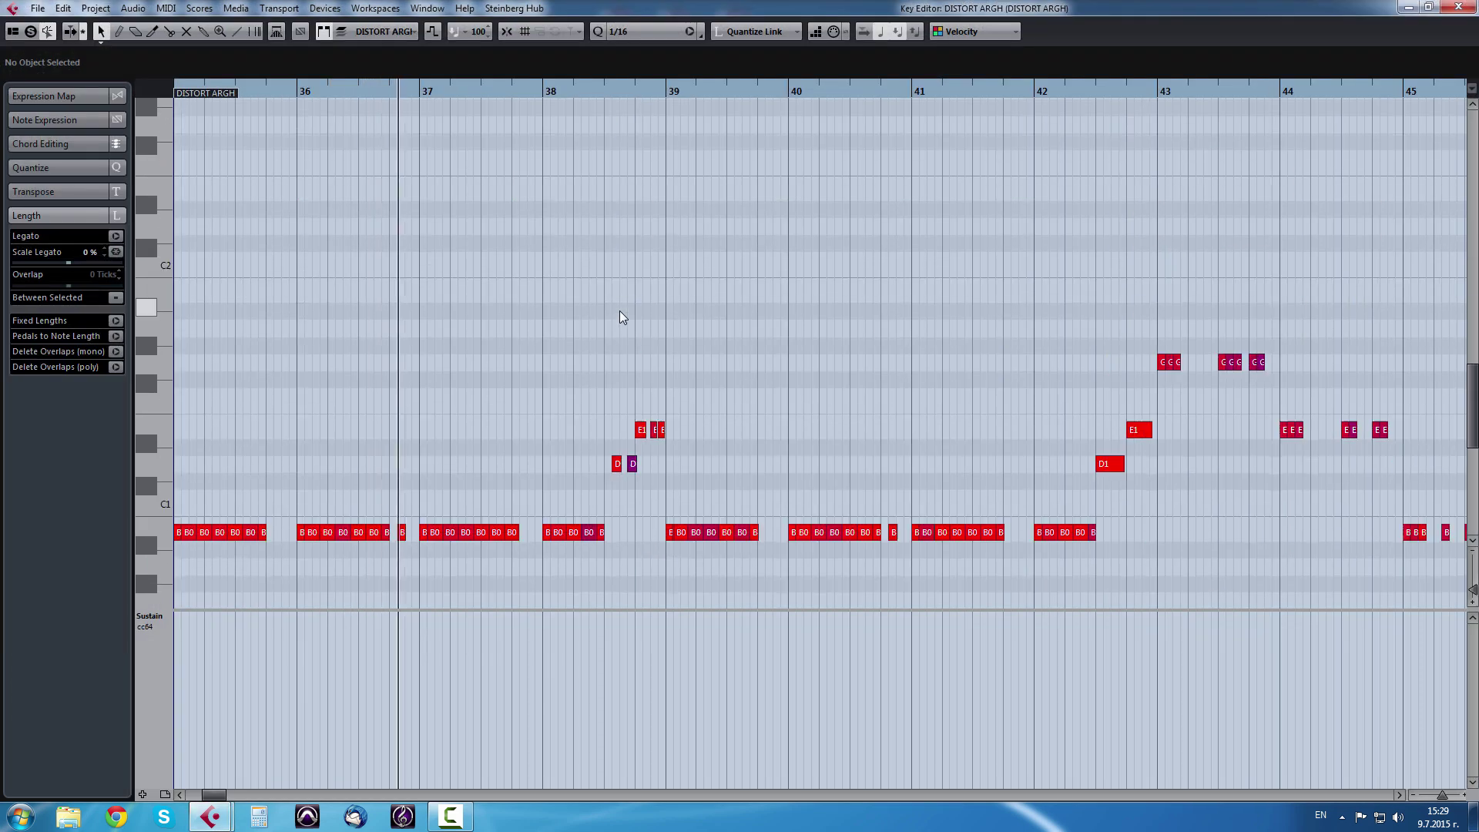
{"action": "scroll", "coordinate": [619, 311], "scroll_direction": "down", "scroll_amount": 6}
{"action": "scroll", "coordinate": [620, 312], "scroll_direction": "up", "scroll_amount": 6}
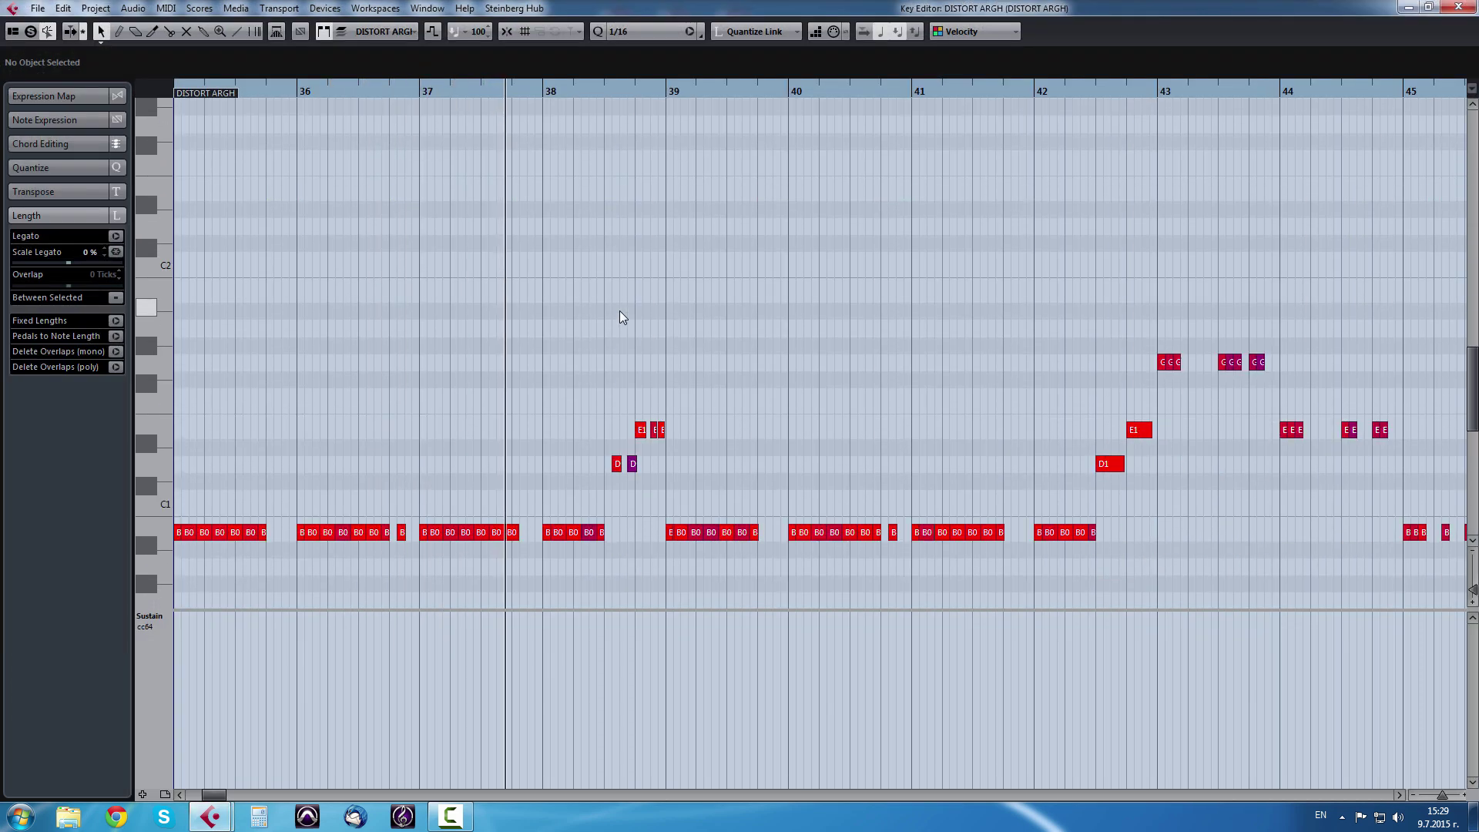
{"action": "scroll", "coordinate": [620, 312], "scroll_direction": "down", "scroll_amount": 4}
{"action": "scroll", "coordinate": [619, 311], "scroll_direction": "up", "scroll_amount": 4}
{"action": "scroll", "coordinate": [620, 311], "scroll_direction": "down", "scroll_amount": 6}
{"action": "scroll", "coordinate": [620, 312], "scroll_direction": "up", "scroll_amount": 2}
{"action": "scroll", "coordinate": [619, 311], "scroll_direction": "down", "scroll_amount": 8}
{"action": "scroll", "coordinate": [1047, 282], "scroll_direction": "down", "scroll_amount": 3}
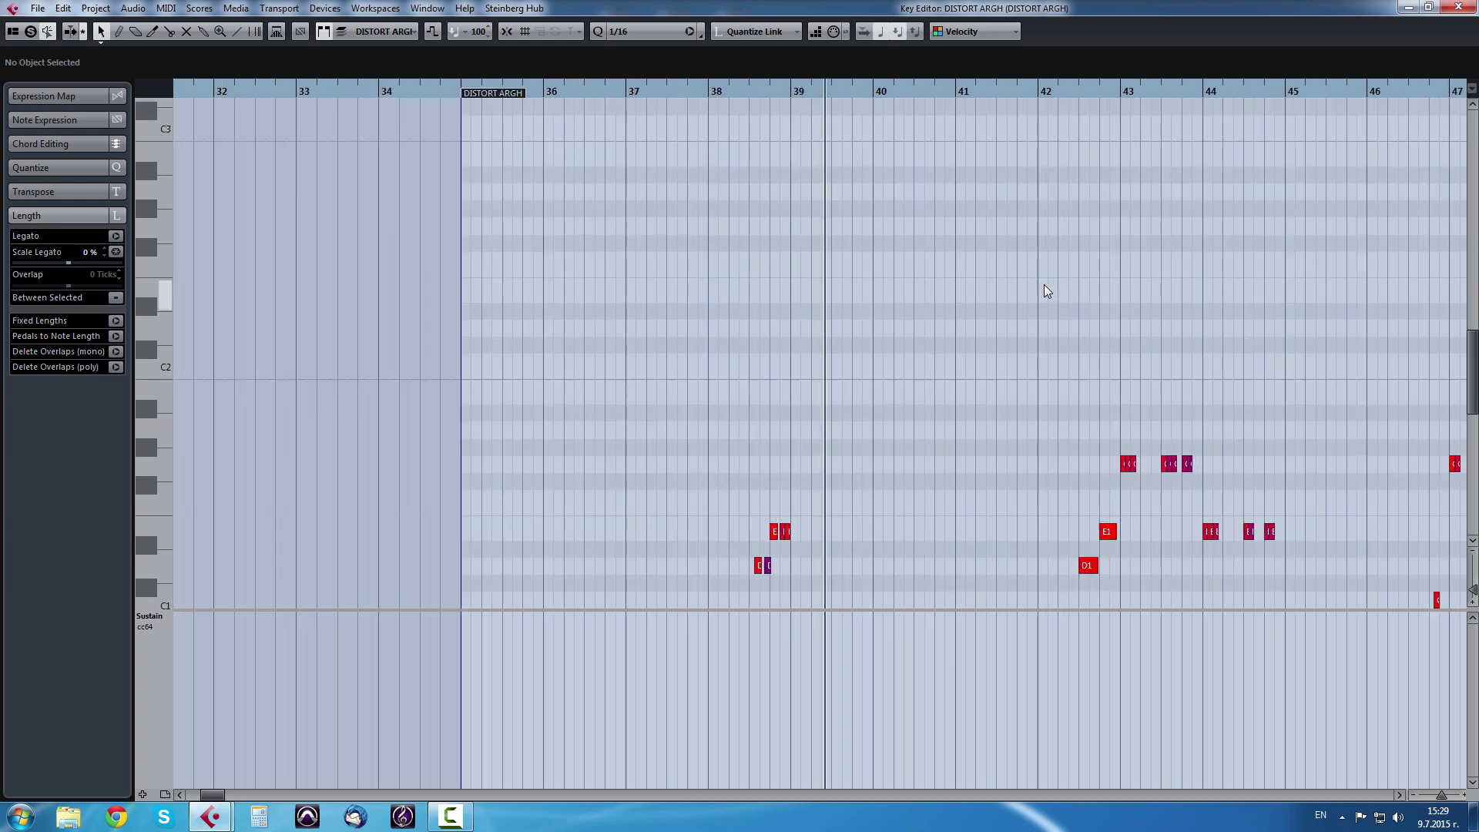
{"action": "scroll", "coordinate": [1299, 343], "scroll_direction": "up", "scroll_amount": 2}
{"action": "scroll", "coordinate": [1299, 343], "scroll_direction": "down", "scroll_amount": 4}
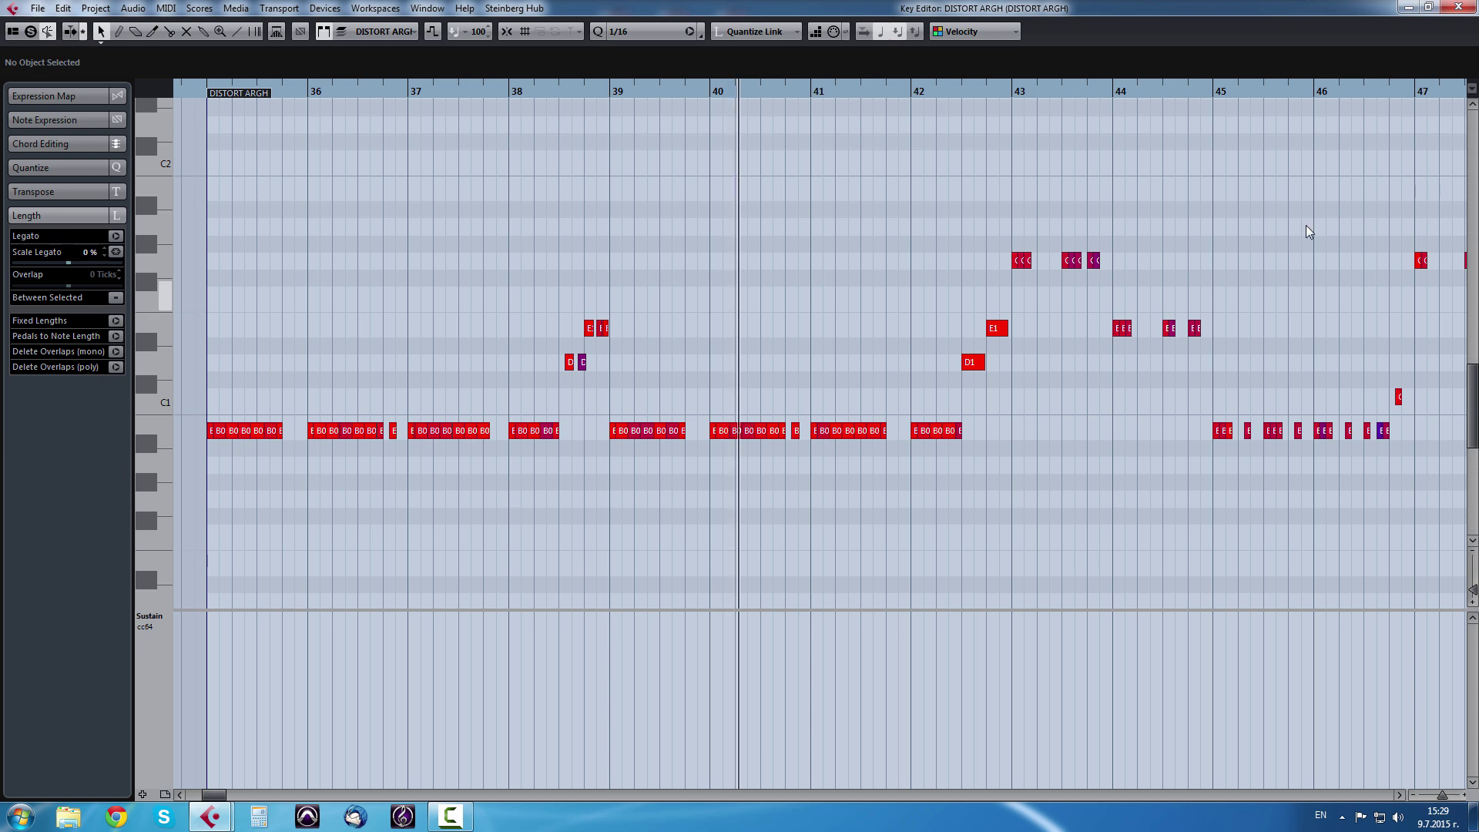
{"action": "left_click", "coordinate": [1459, 9]}
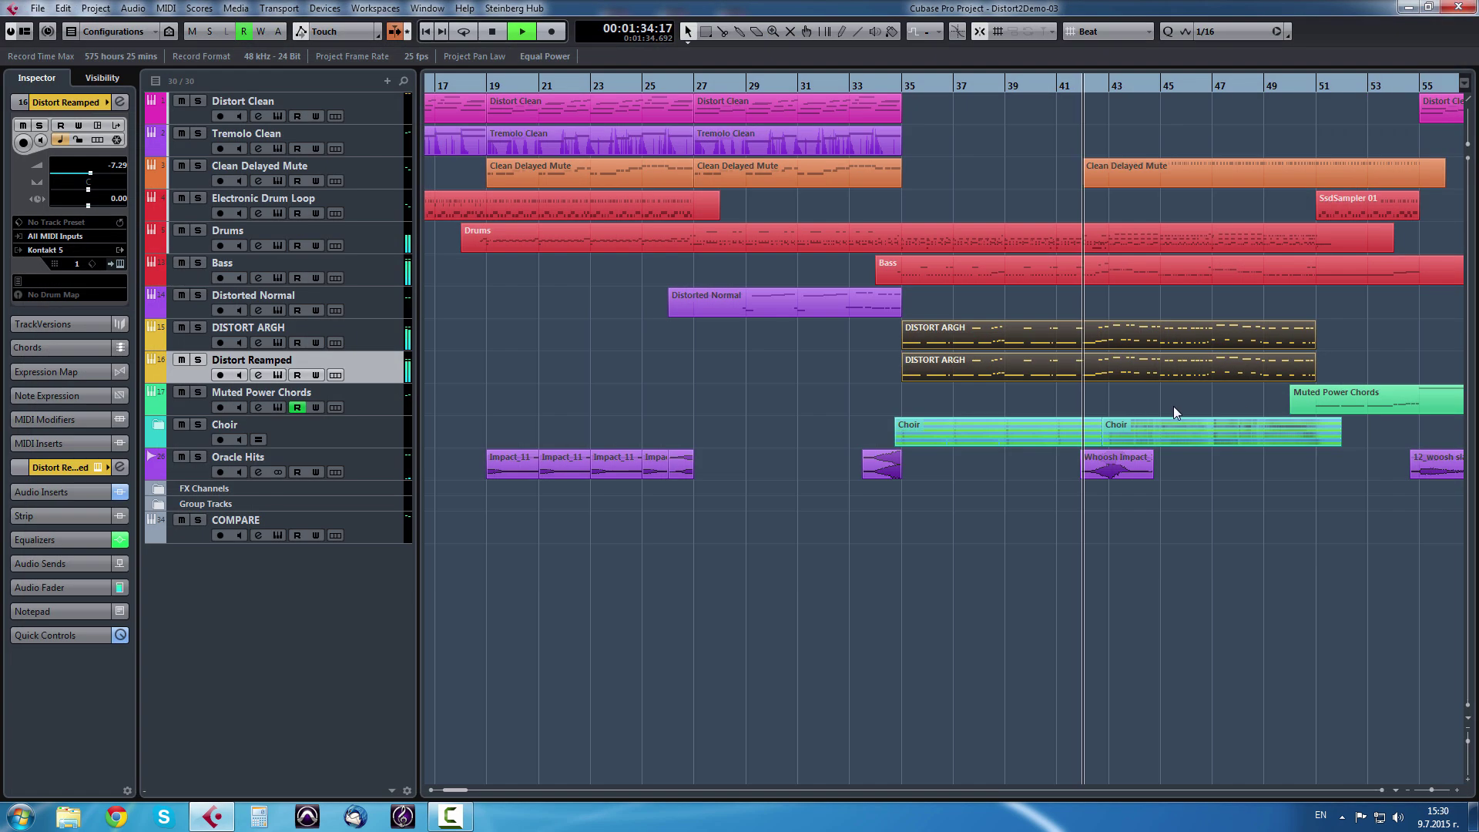
- Inspect the Clean Delayed Mute part starting at bar 42 in the arrangement while following playback past bar 50
{"action": "scroll", "coordinate": [1273, 395], "scroll_direction": "up", "scroll_amount": 2}
{"action": "left_click", "coordinate": [1039, 174]}
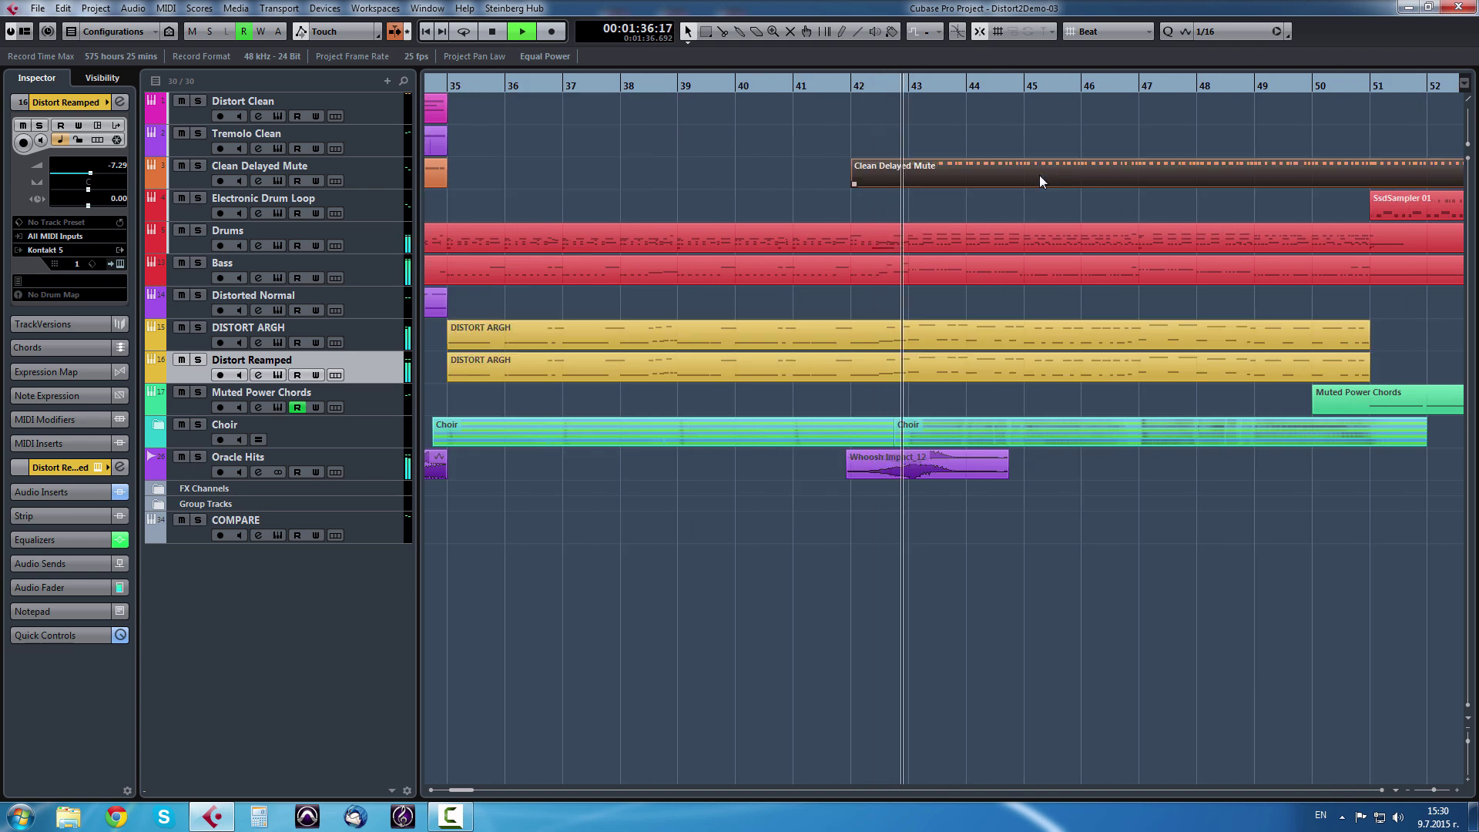
{"action": "left_click_drag", "start_coordinate": [1056, 136], "coordinate": [1111, 137]}
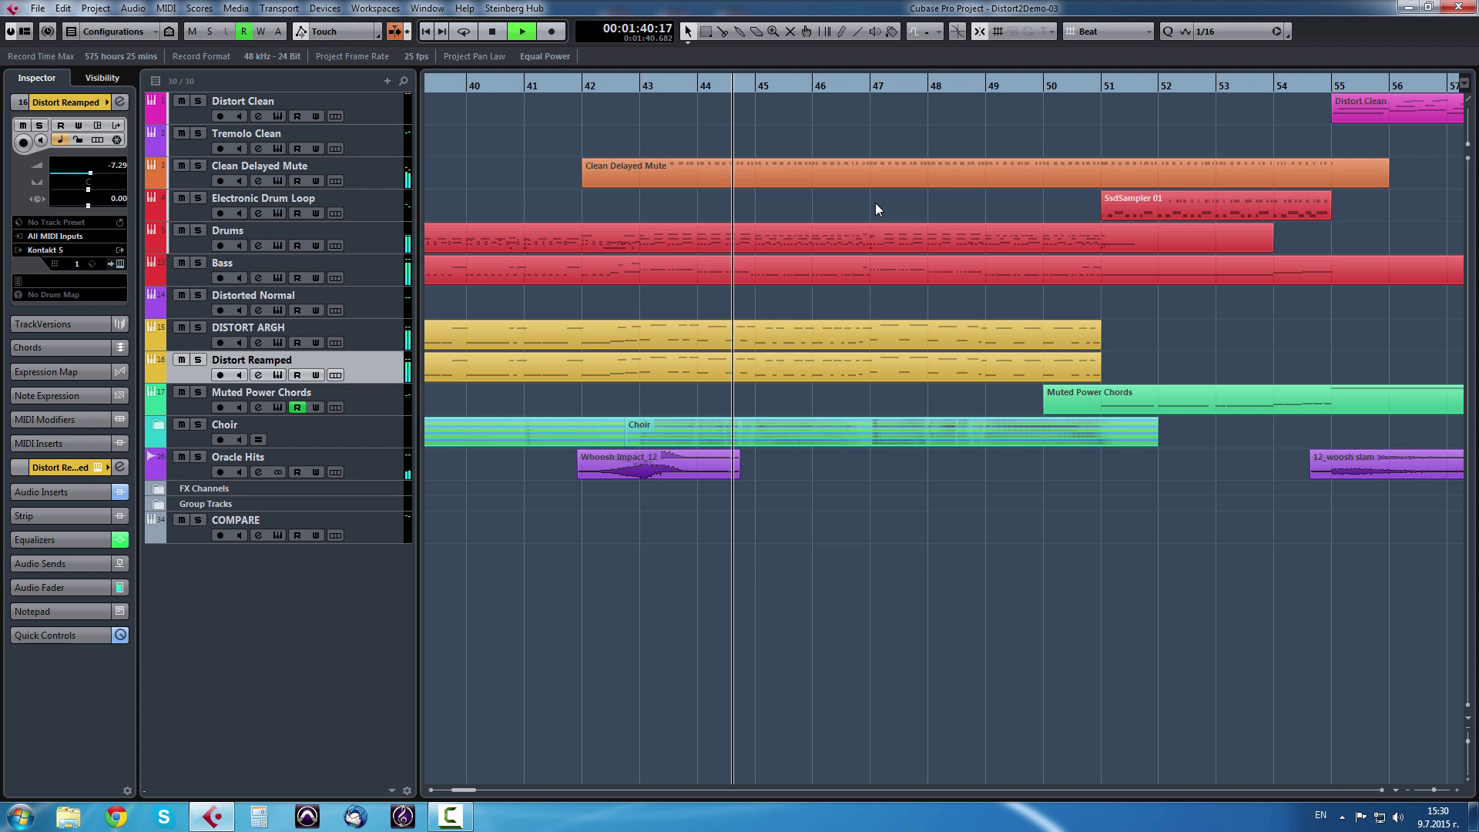
{"action": "left_click", "coordinate": [869, 179]}
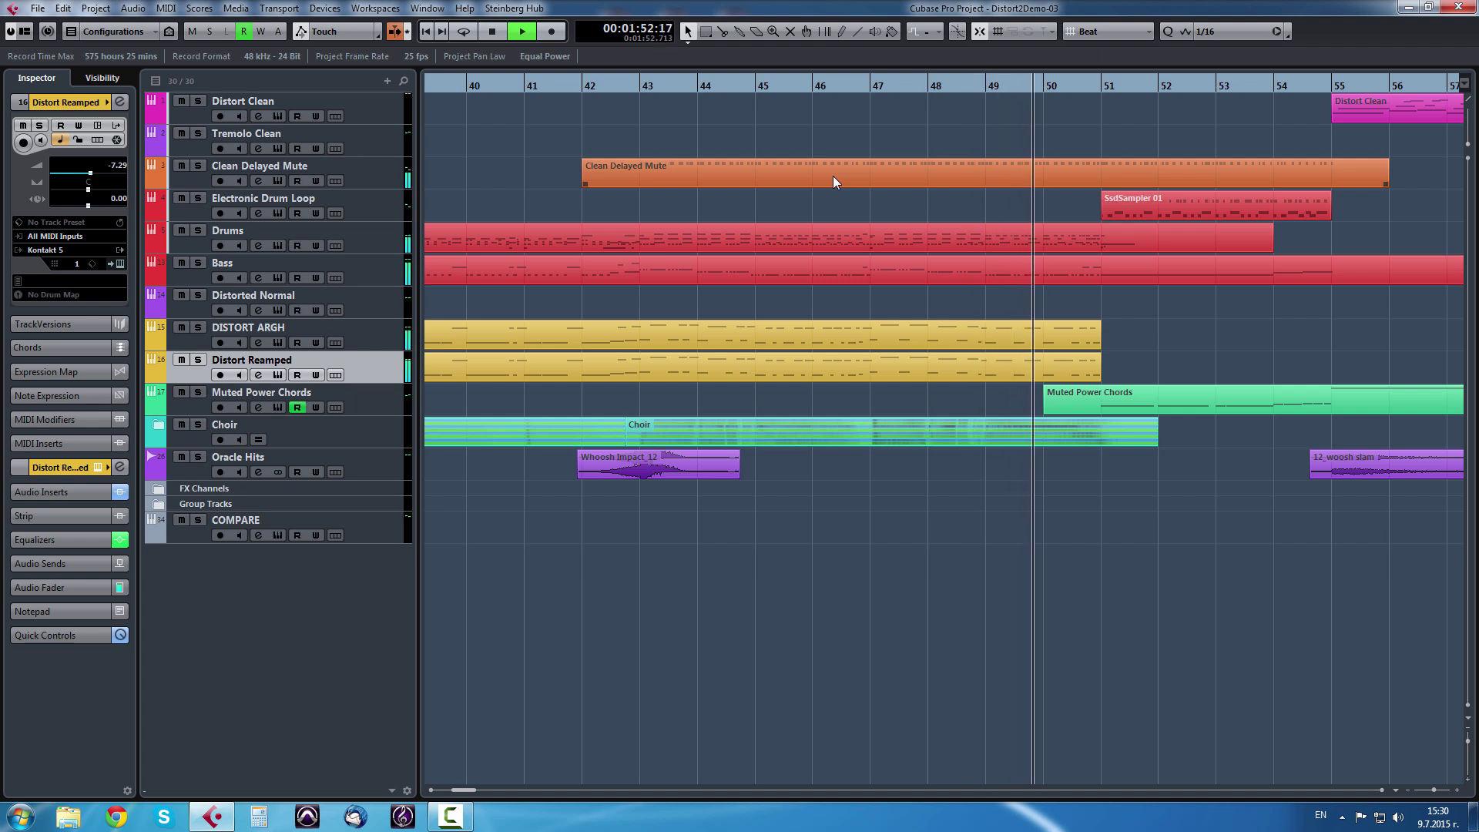
{"action": "scroll", "coordinate": [1233, 262], "scroll_direction": "up", "scroll_amount": 2}
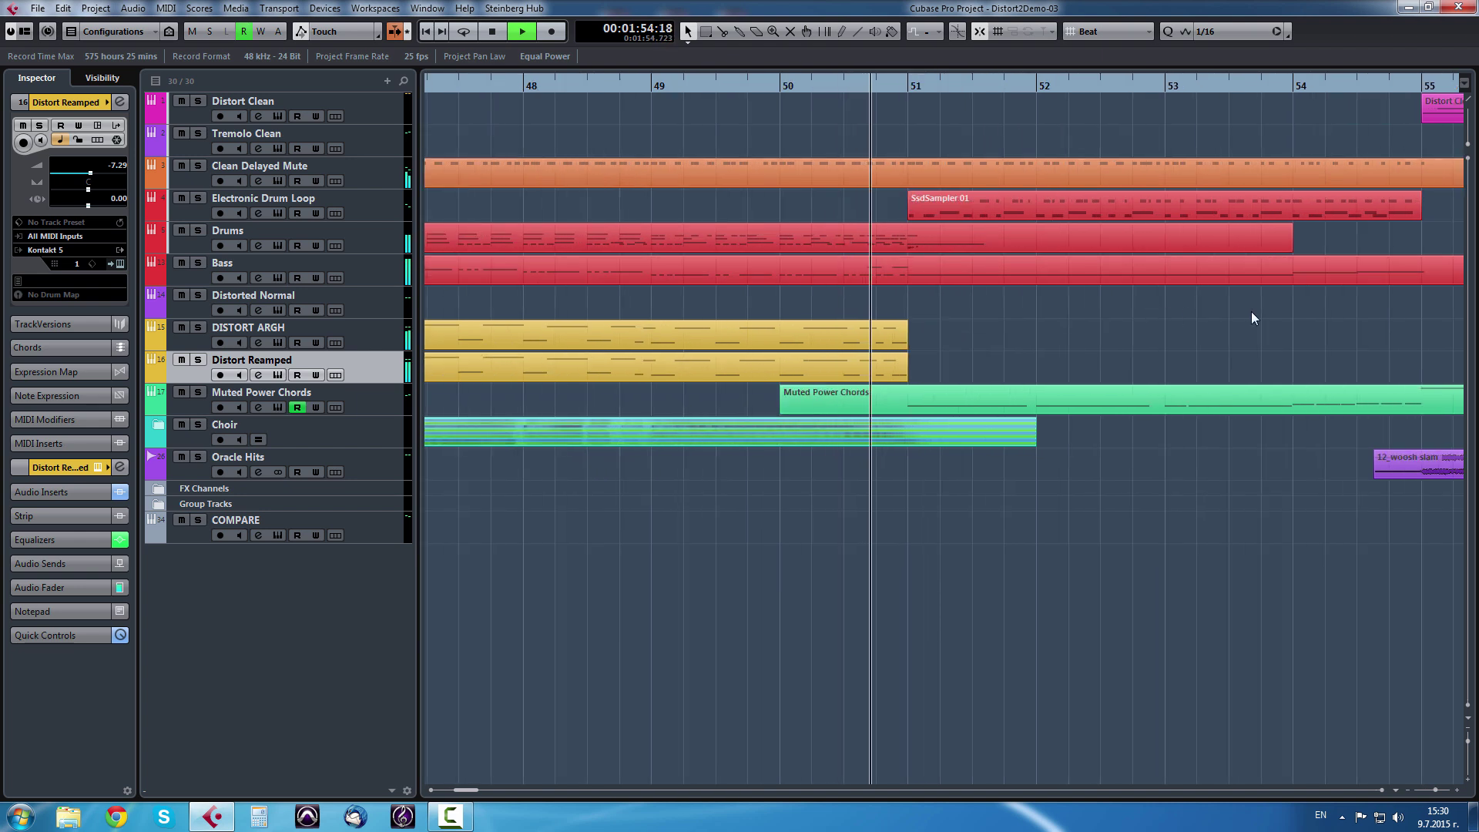
- Examine the notes of the Muted Power Chords part from bar 51 to 55 in the Key Editor during playback, then close the editor
{"action": "scroll", "coordinate": [1251, 312], "scroll_direction": "right", "scroll_amount": 4}
{"action": "left_click", "coordinate": [977, 398]}
{"action": "double_click", "coordinate": [977, 398]}
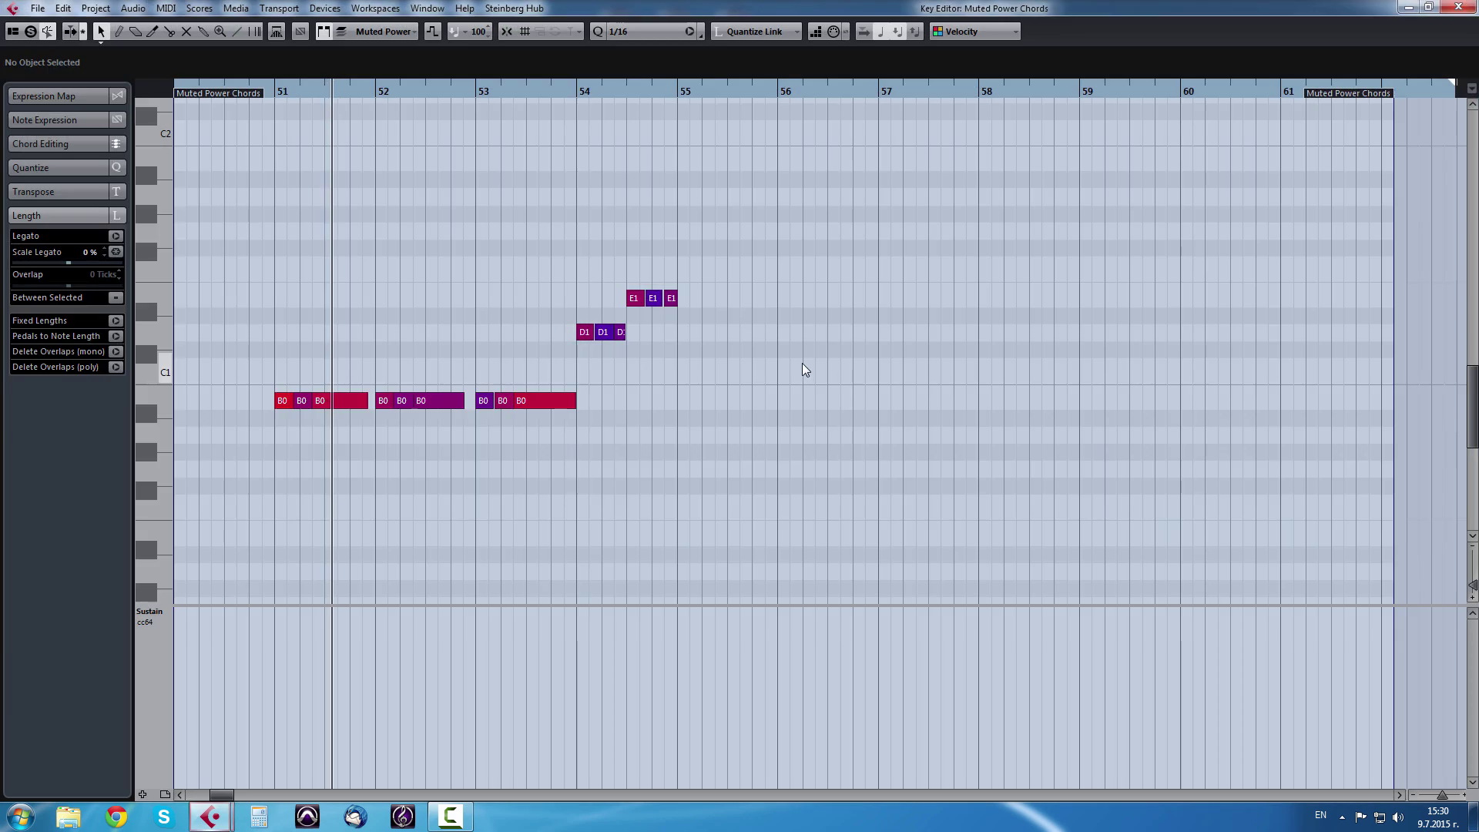
{"action": "scroll", "coordinate": [378, 350], "scroll_direction": "up", "scroll_amount": 2}
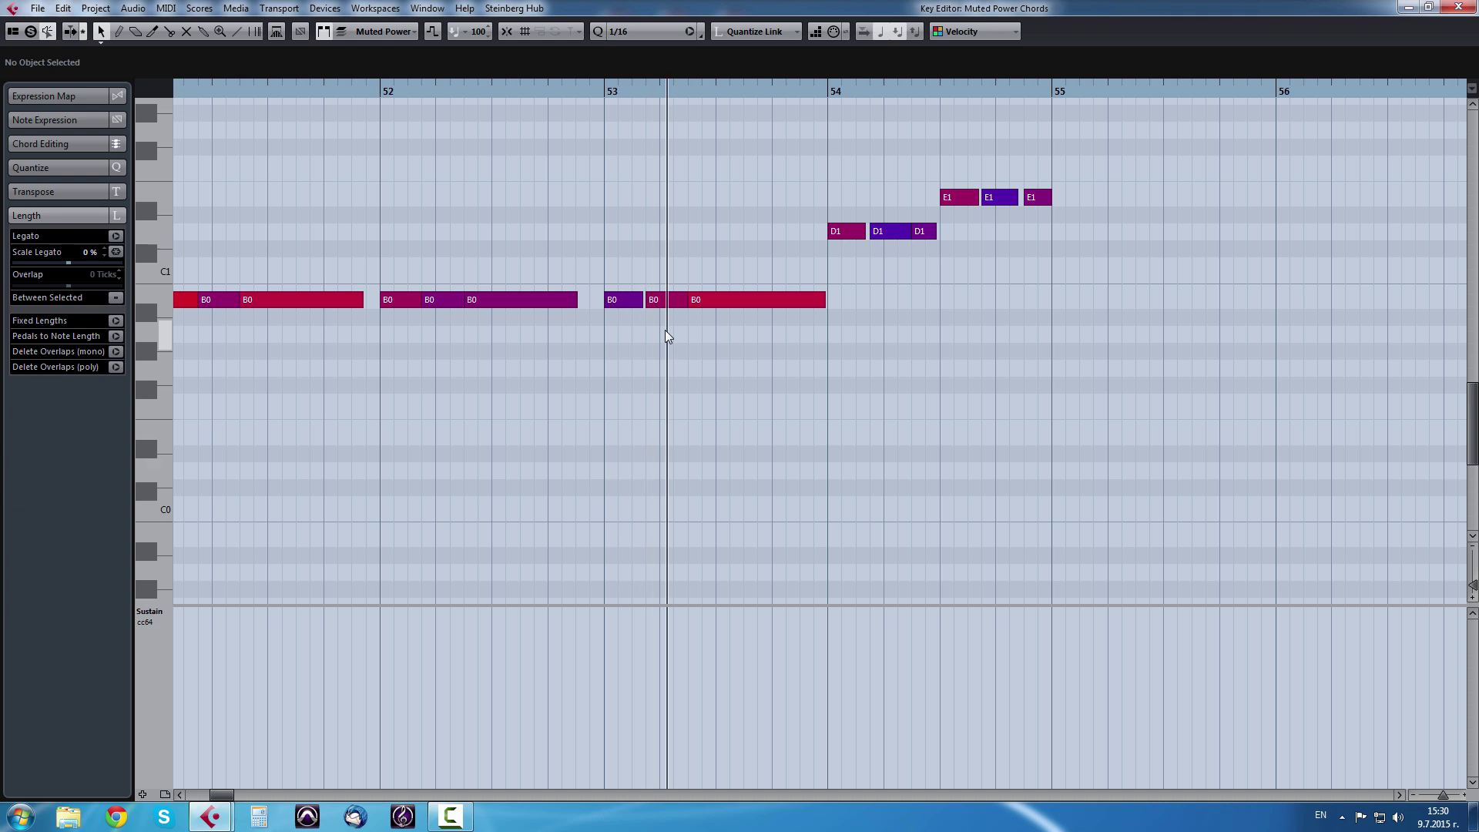
{"action": "scroll", "coordinate": [885, 342], "scroll_direction": "up", "scroll_amount": 3}
{"action": "scroll", "coordinate": [884, 344], "scroll_direction": "down", "scroll_amount": 2}
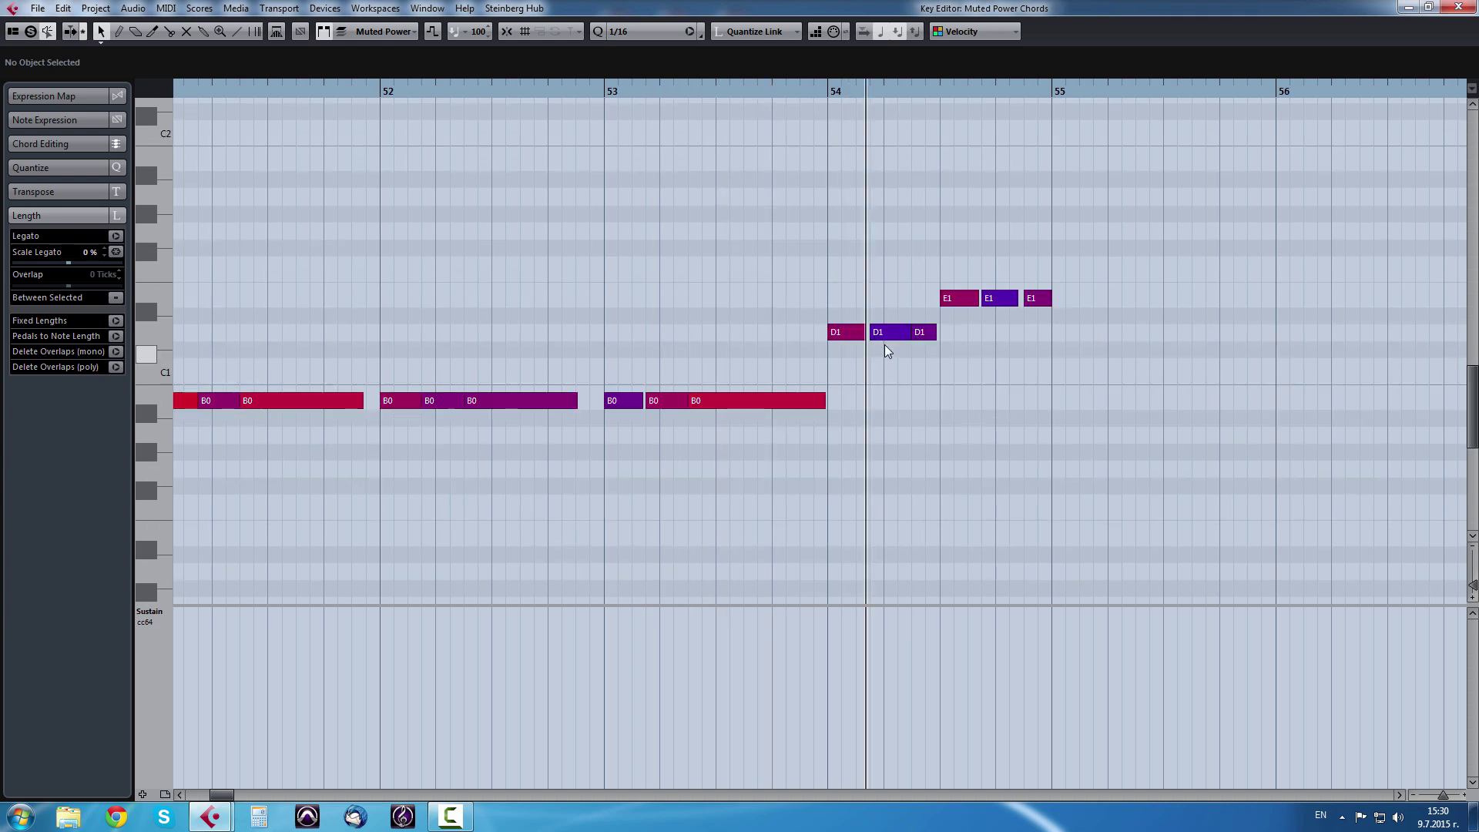
{"action": "left_click", "coordinate": [1458, 8]}
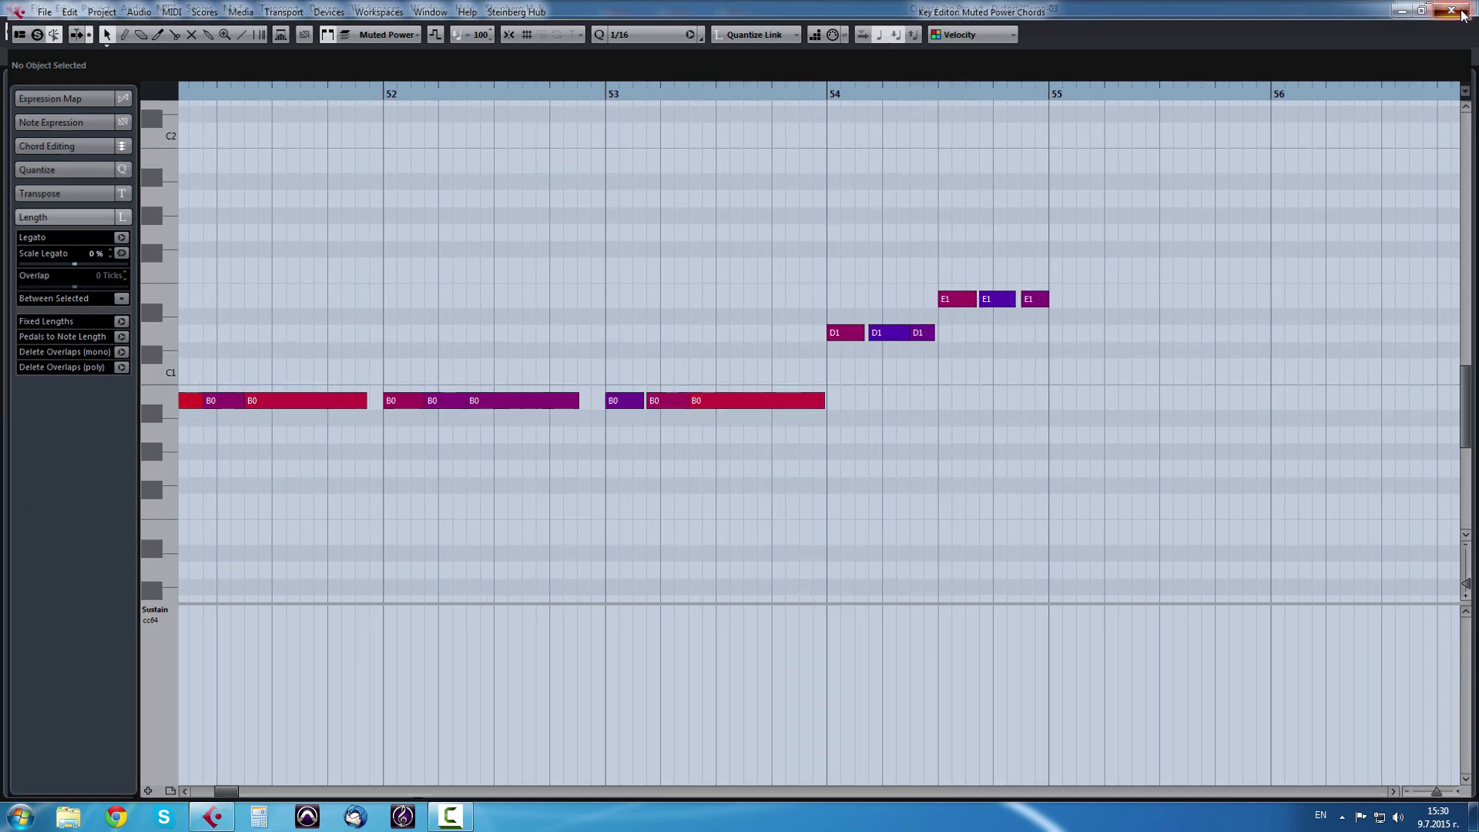
- Inspect the closing Distort Clean part starting at bar 55 in the arrangement while following playback past bar 58
{"action": "scroll", "coordinate": [1310, 136], "scroll_direction": "down", "scroll_amount": 4}
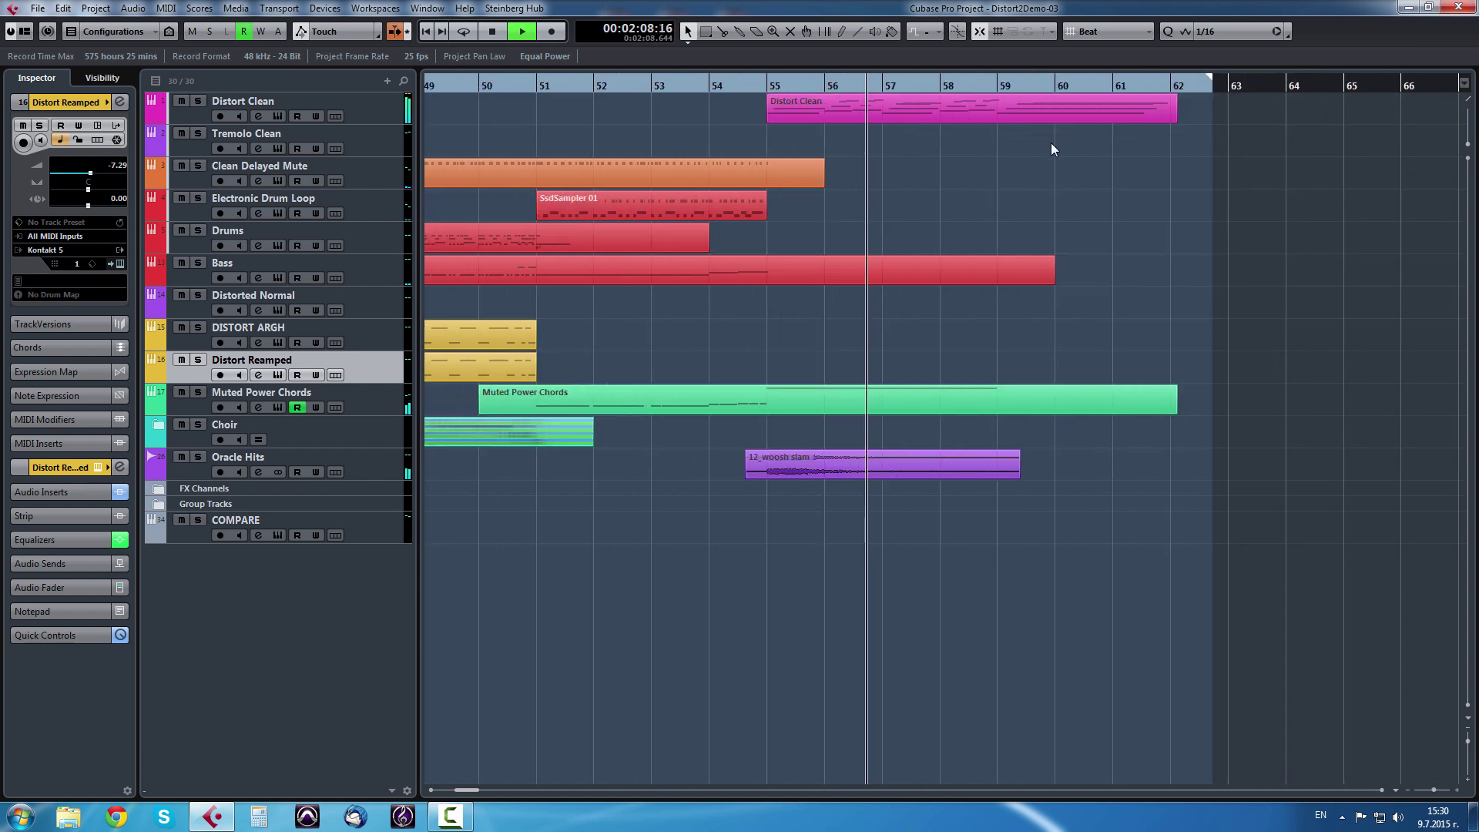
{"action": "scroll", "coordinate": [1018, 165], "scroll_direction": "up", "scroll_amount": 2}
{"action": "scroll", "coordinate": [1018, 160], "scroll_direction": "up", "scroll_amount": 1}
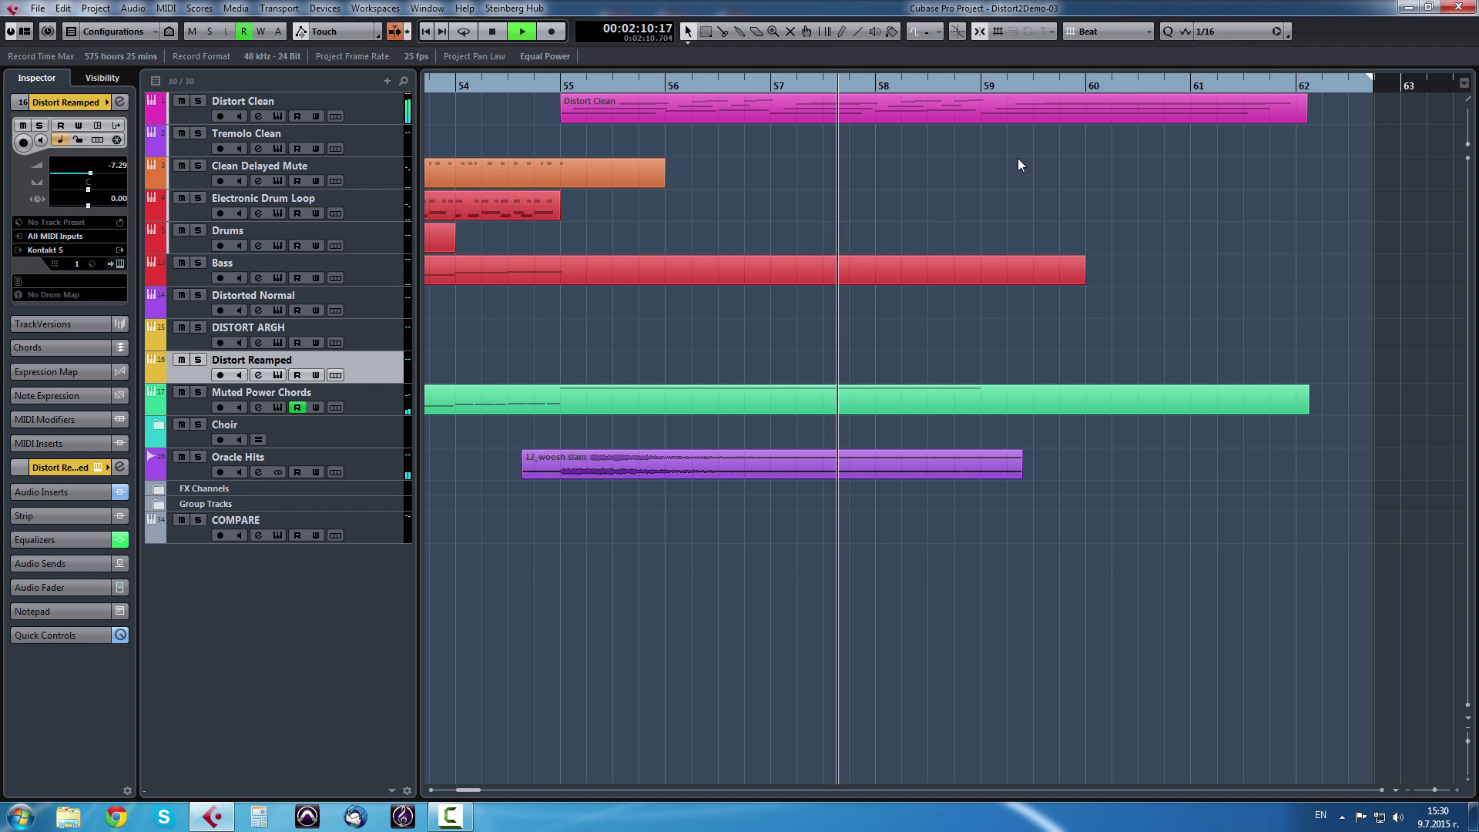
{"action": "scroll", "coordinate": [1018, 165], "scroll_direction": "down", "scroll_amount": 3}
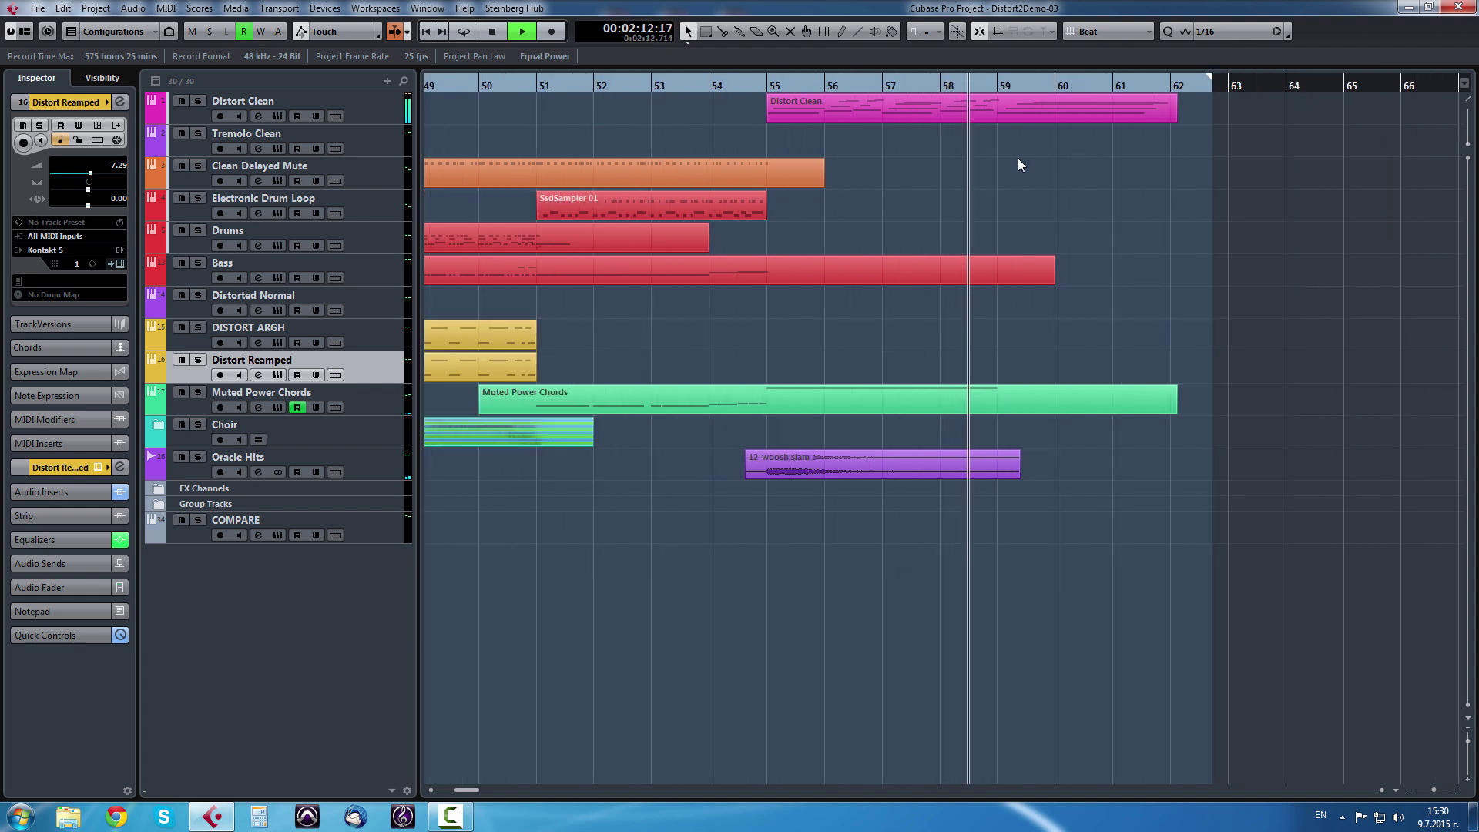